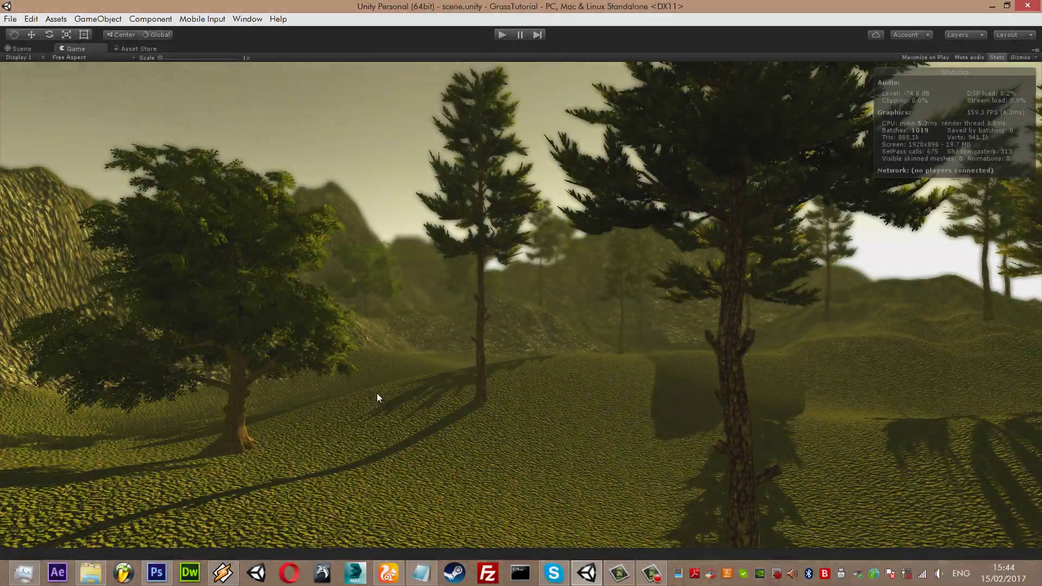
Switch Unity to the Scene view and fly over the terrain, then bring Photoshop forward.
left_click(30, 47)
mouse_move(353, 282)
right_mouse_down()
mouse_move(548, 463)
mouse_move(388, 335)
right_mouse_up()
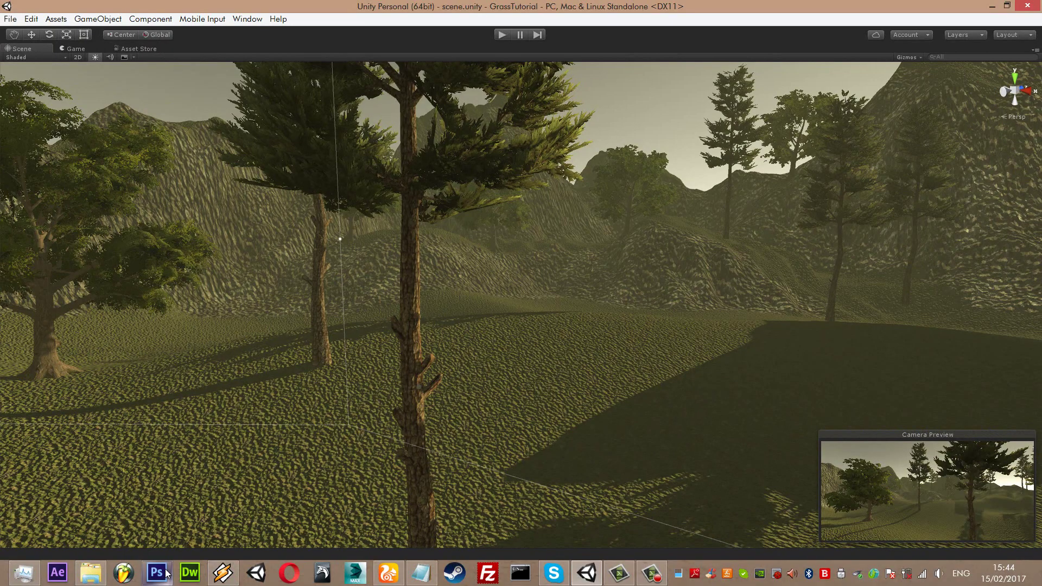
left_click(166, 573)
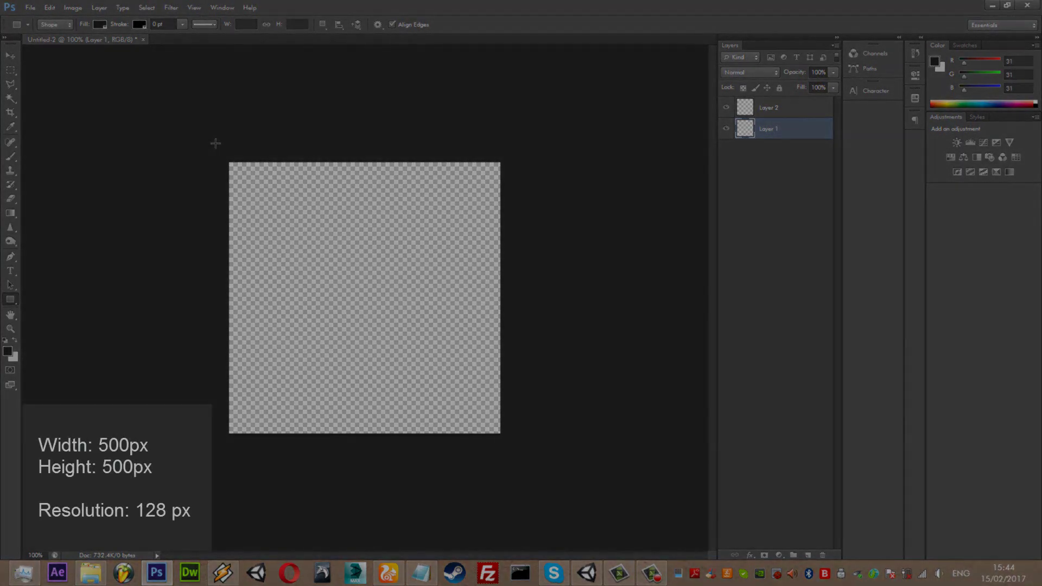
mouse_move(216, 144)
left_mouse_down()
mouse_move(512, 422)
mouse_move(510, 455)
left_mouse_up()
On Layer 2, pick the grass brush at a size of 600 px.
left_click(767, 111)
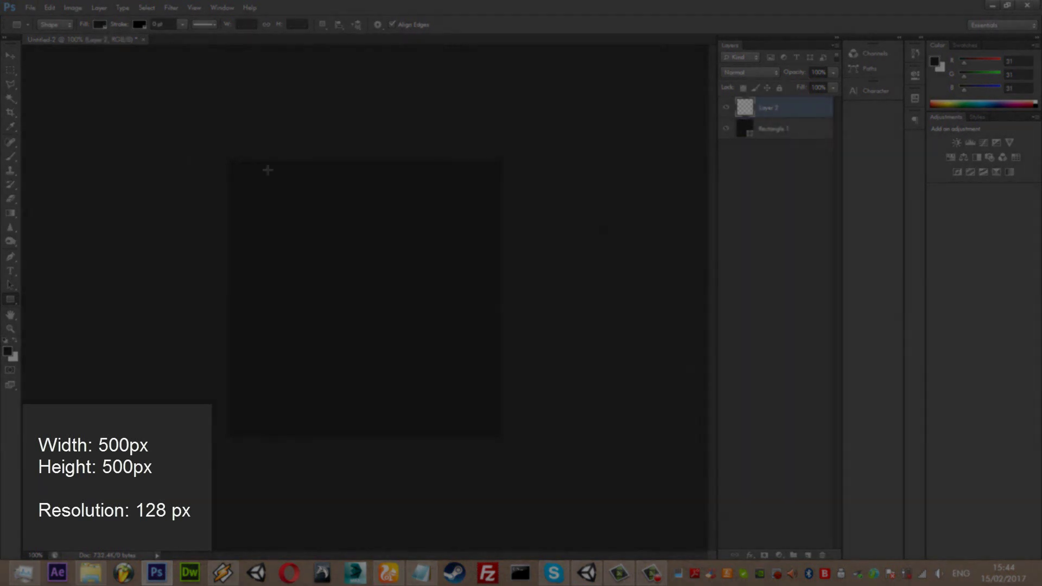
left_click(9, 157)
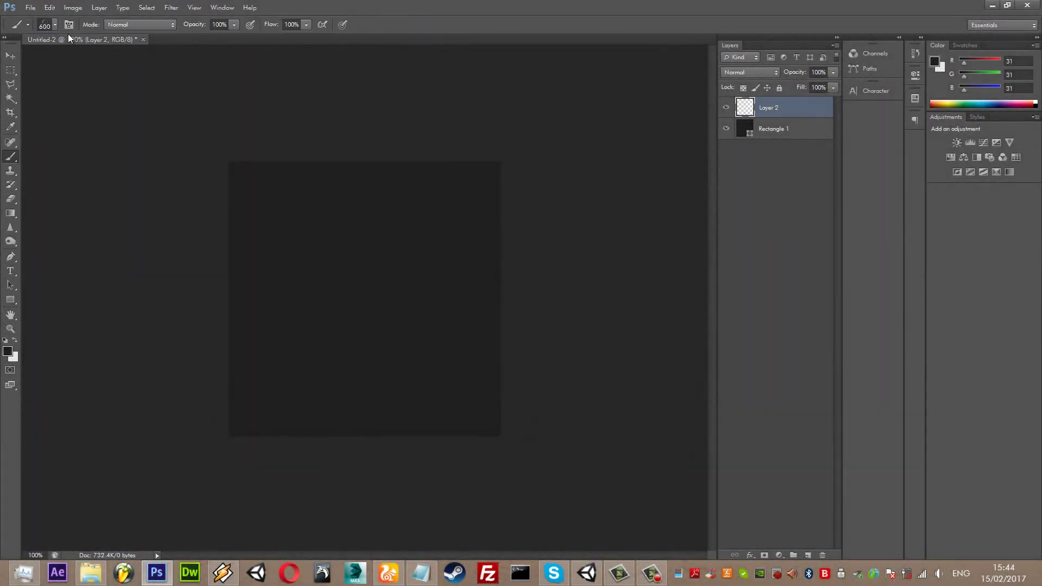
left_click(51, 24)
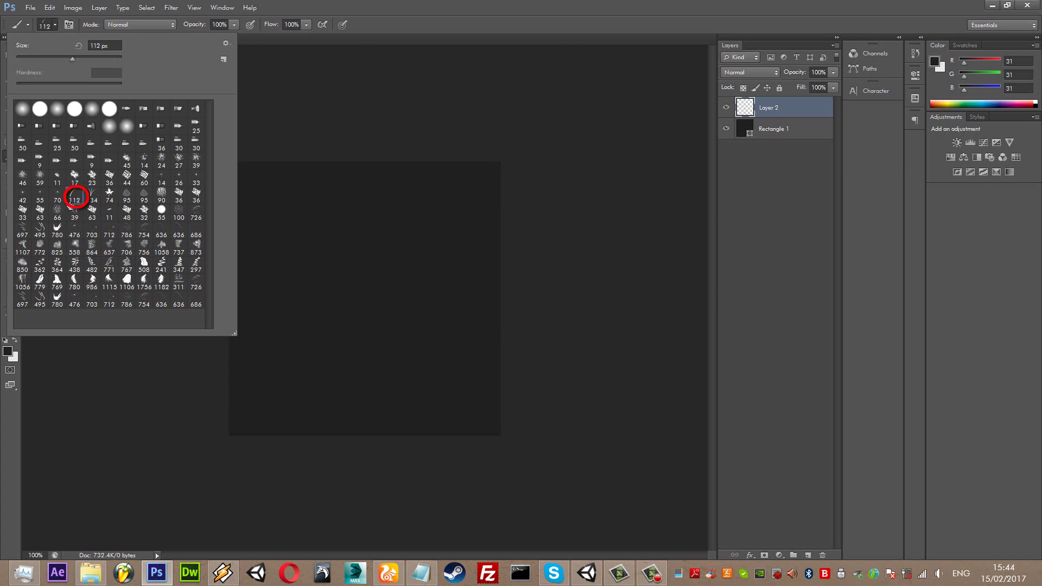
type("600")
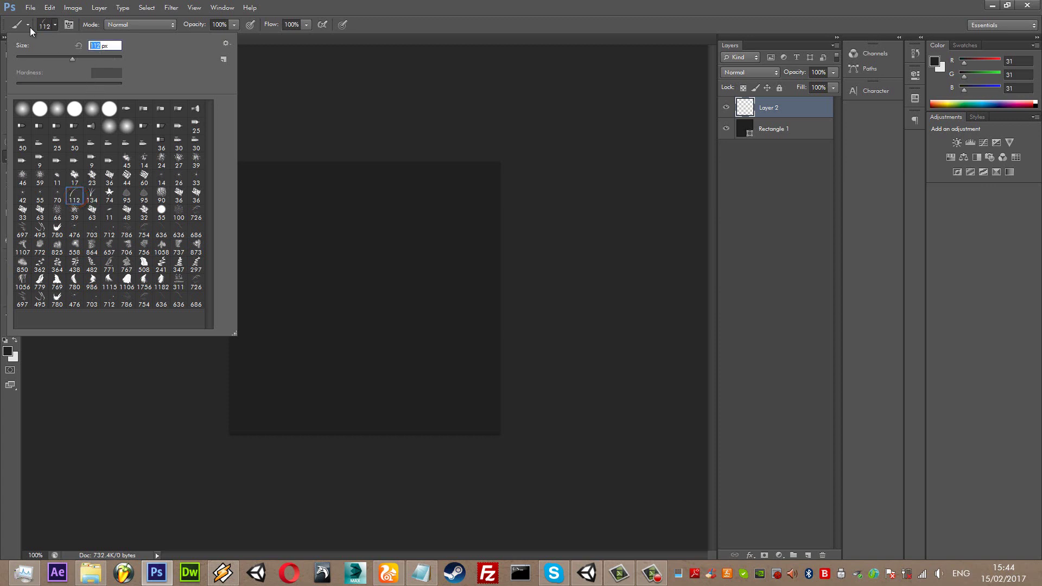
key("Return")
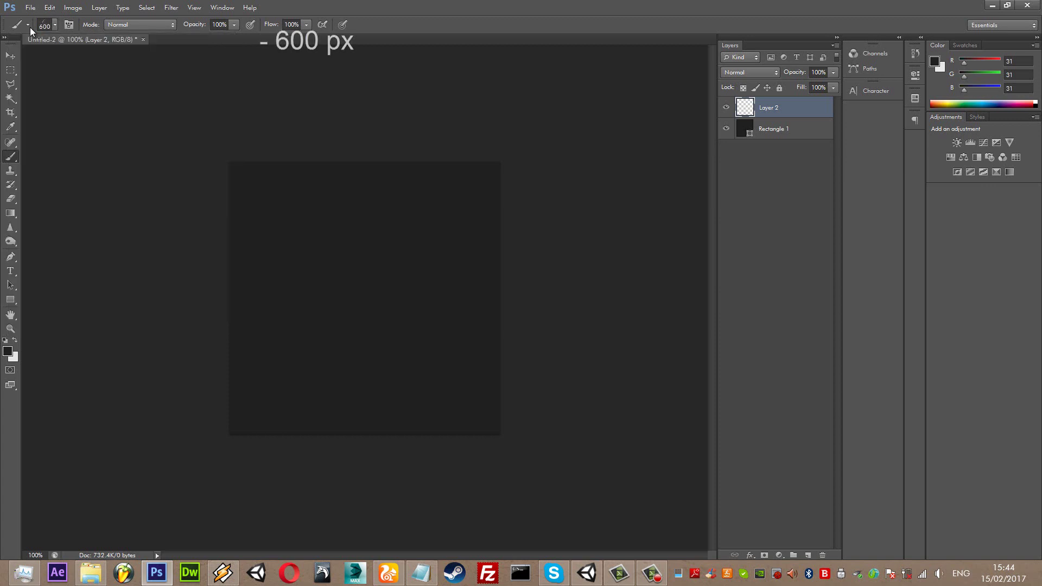
Paint white grass blades along the bottom of the square, undoing stray strokes.
left_click_drag(334, 400, 521, 358)
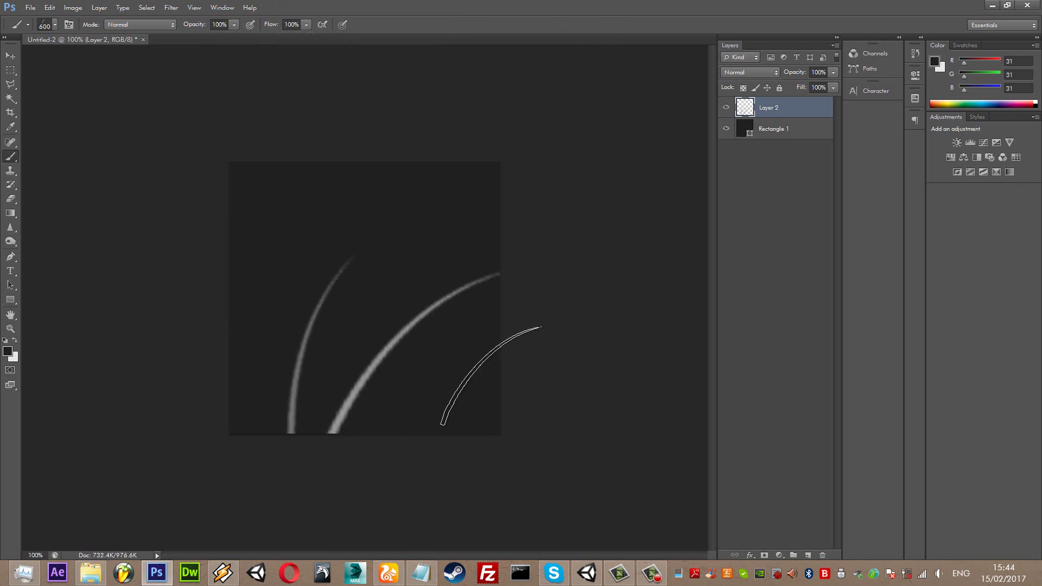
left_click_drag(362, 409, 410, 394)
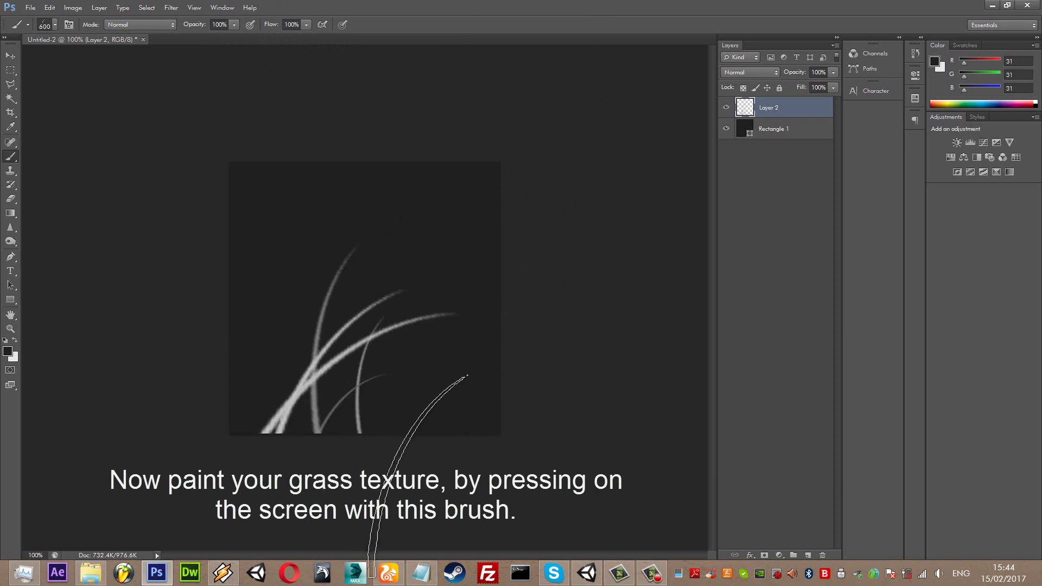
left_click(379, 407)
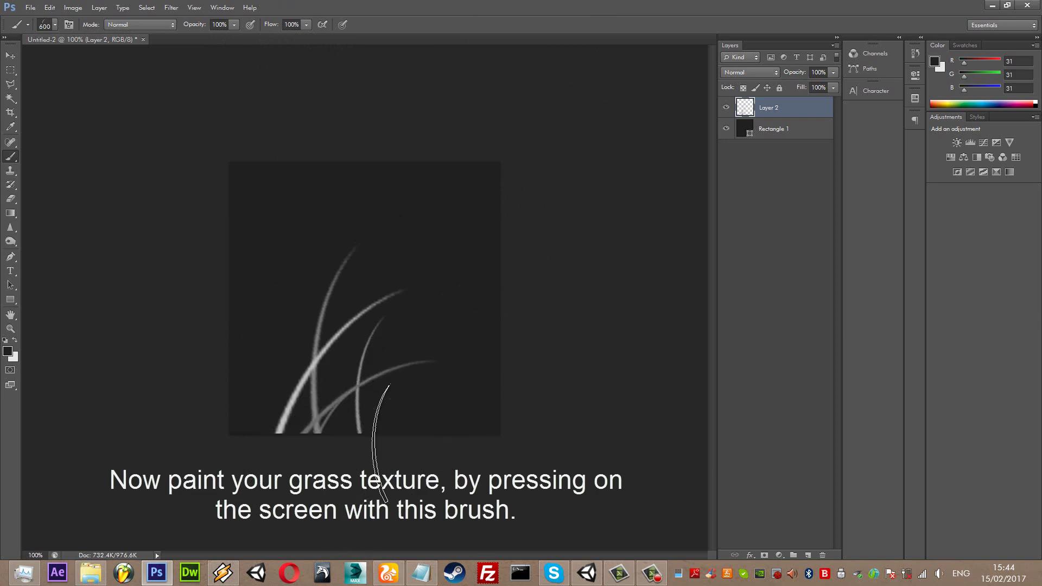
key("ctrl+z")
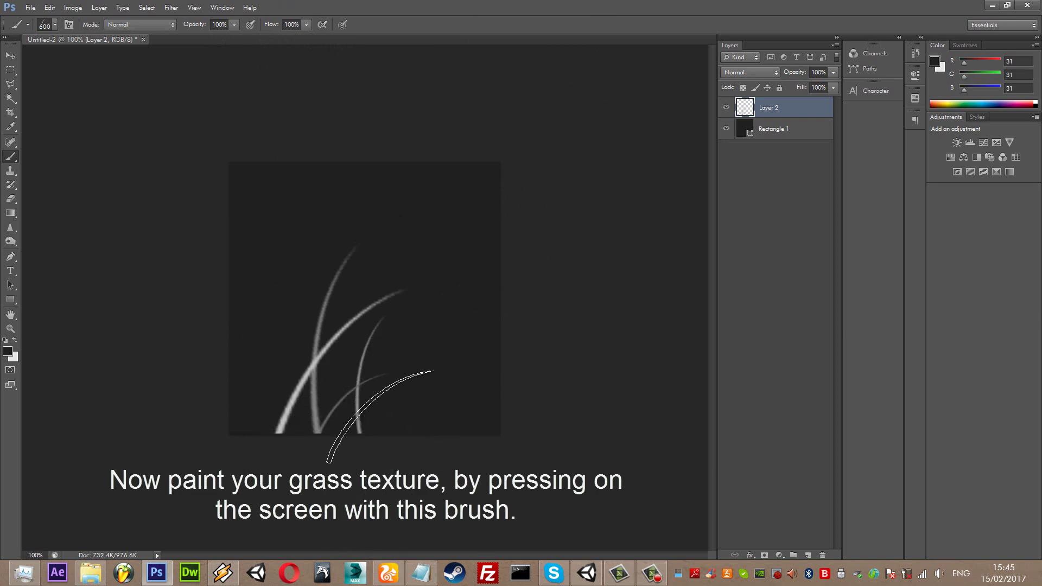
left_click(387, 417)
left_click(383, 417)
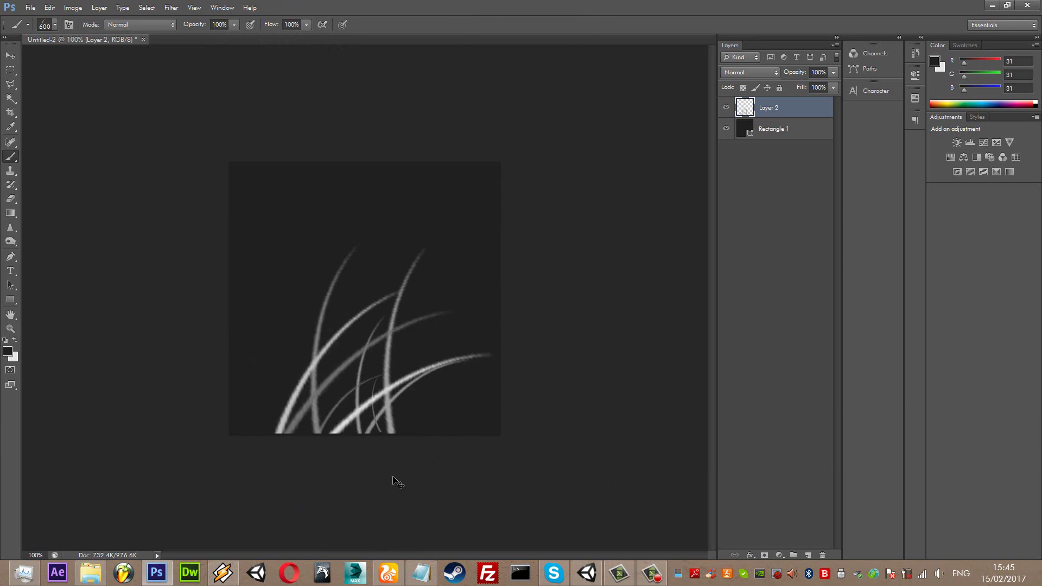
left_click(356, 412)
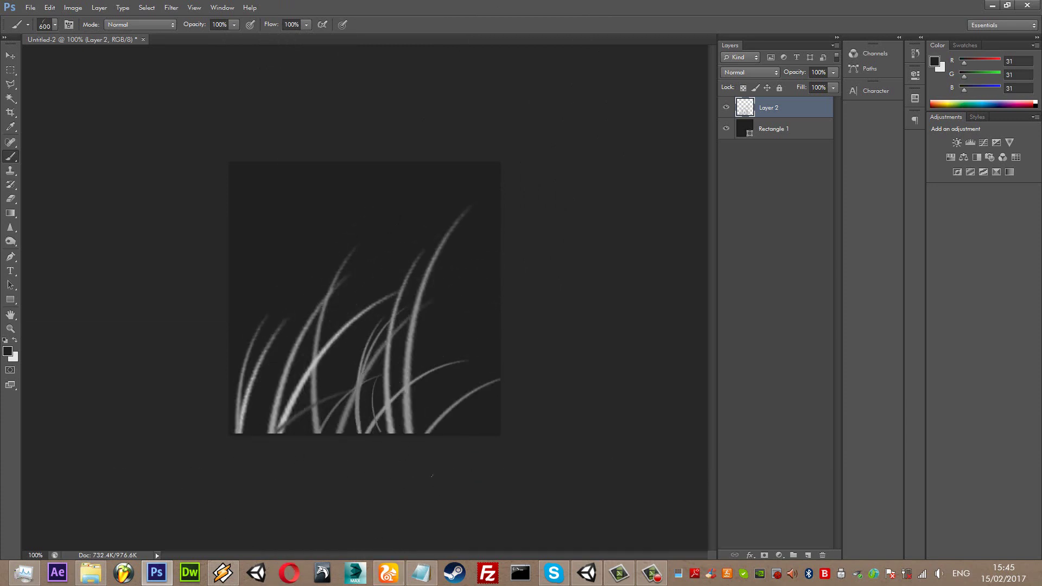
left_click(433, 399)
left_click(433, 399)
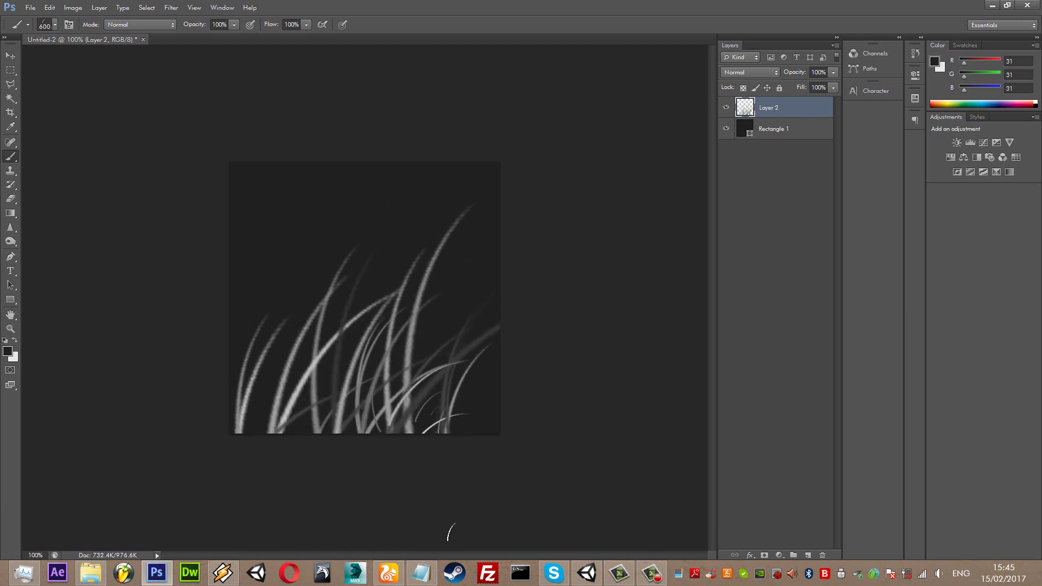
left_click(353, 431)
left_click(412, 434)
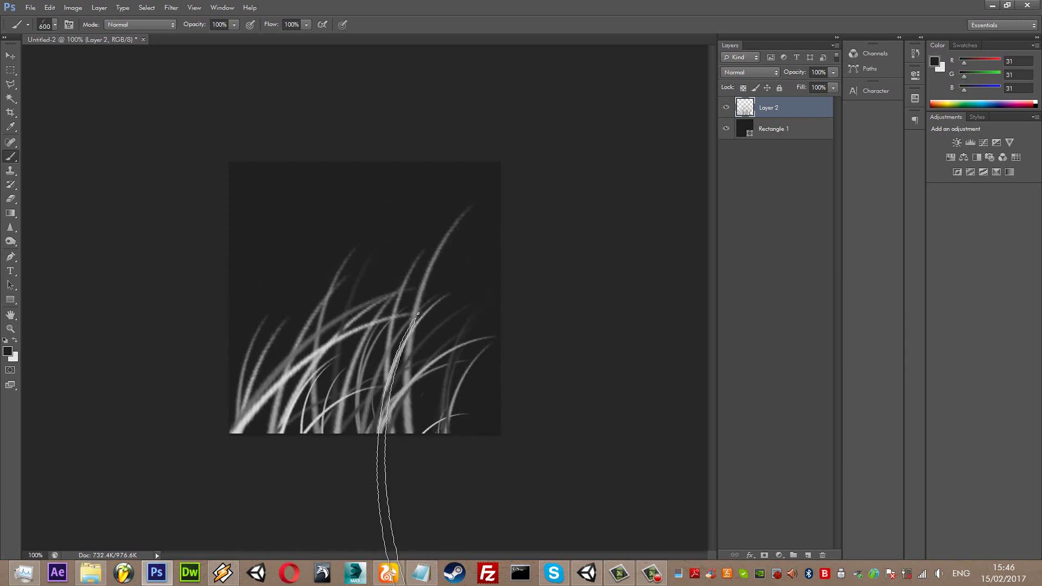
key("ctrl+z")
key("v")
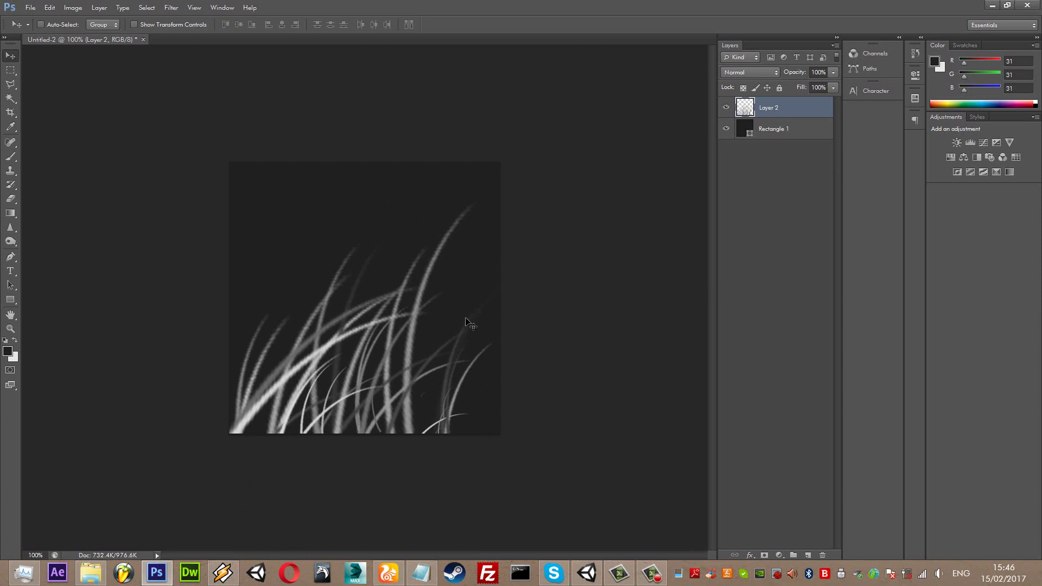
key("Right")
key("Right")
key("Right")
key("Right")
key("Right")
key("Right")
key("Left")
key("Left")
key("Left")
key("ctrl+a")
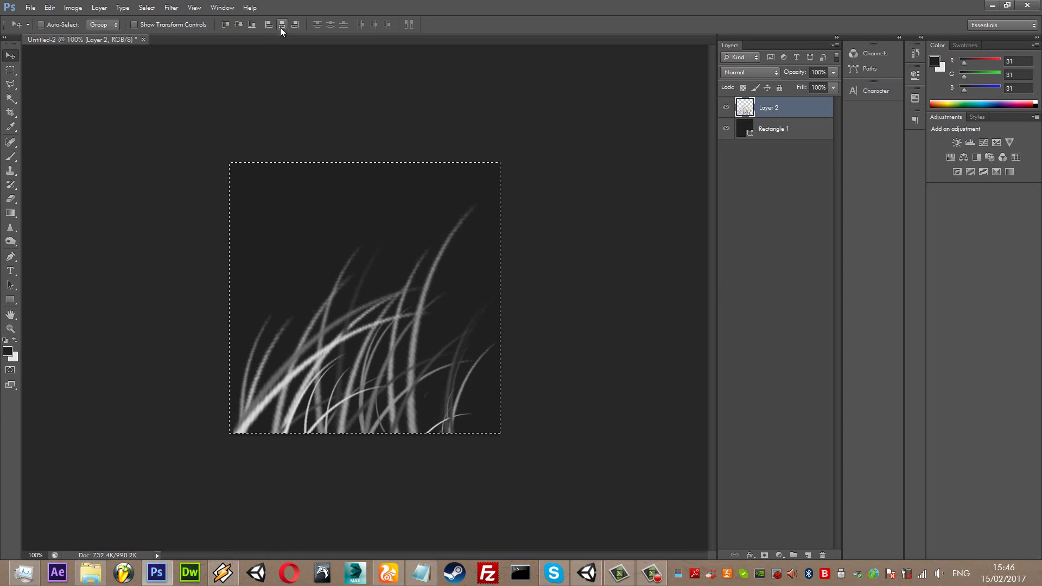
key("m")
key("ctrl+d")
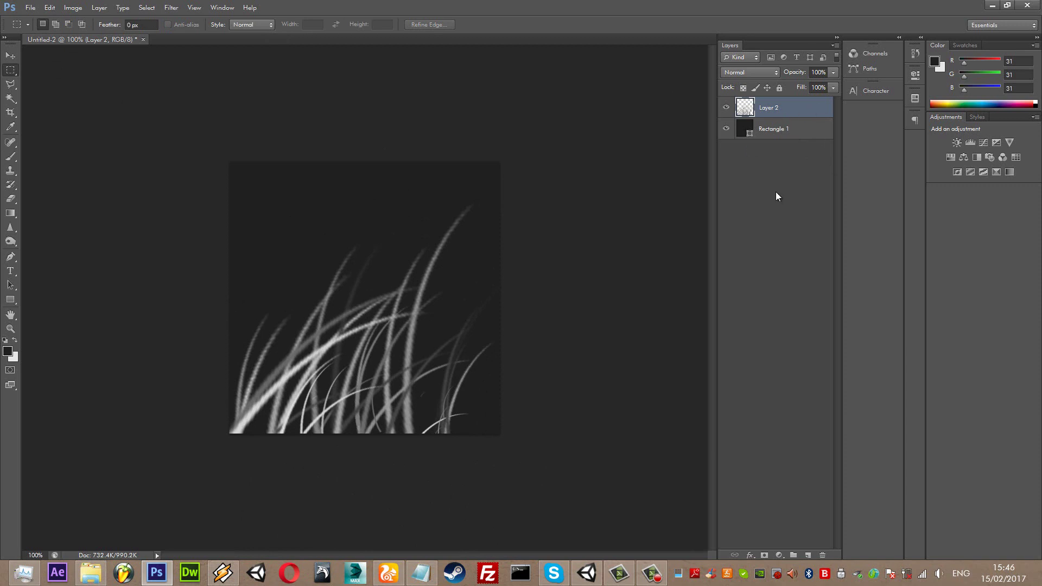
left_click(15, 202)
left_click(47, 25)
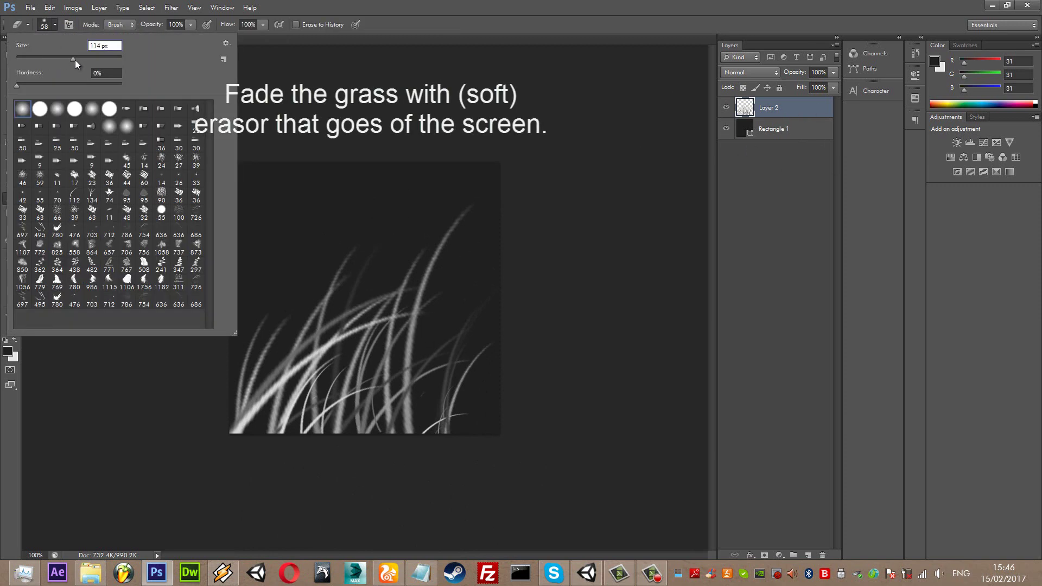
left_click_drag(75, 60, 77, 59)
key("Return")
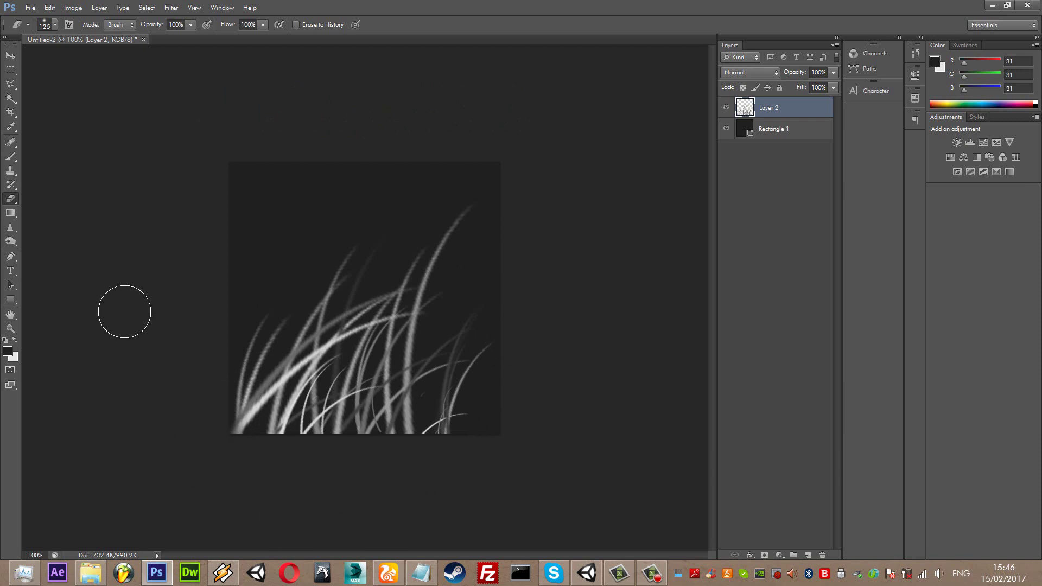
key("v")
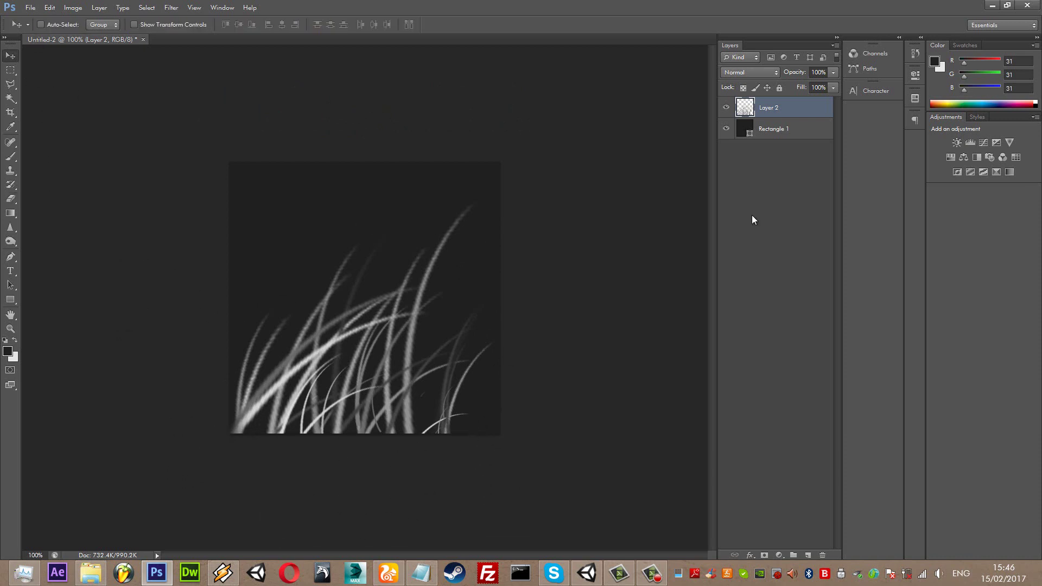
Turn on a Gradient Overlay in Layer 2's blending options and edit its gradient.
right_click(778, 115)
left_click(818, 122)
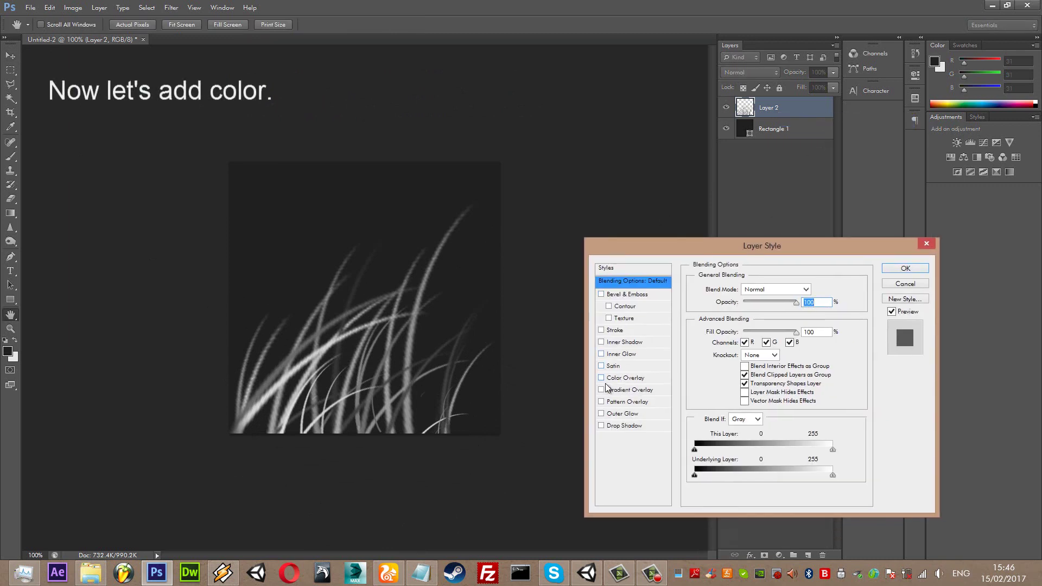
left_click(601, 390)
left_click(628, 390)
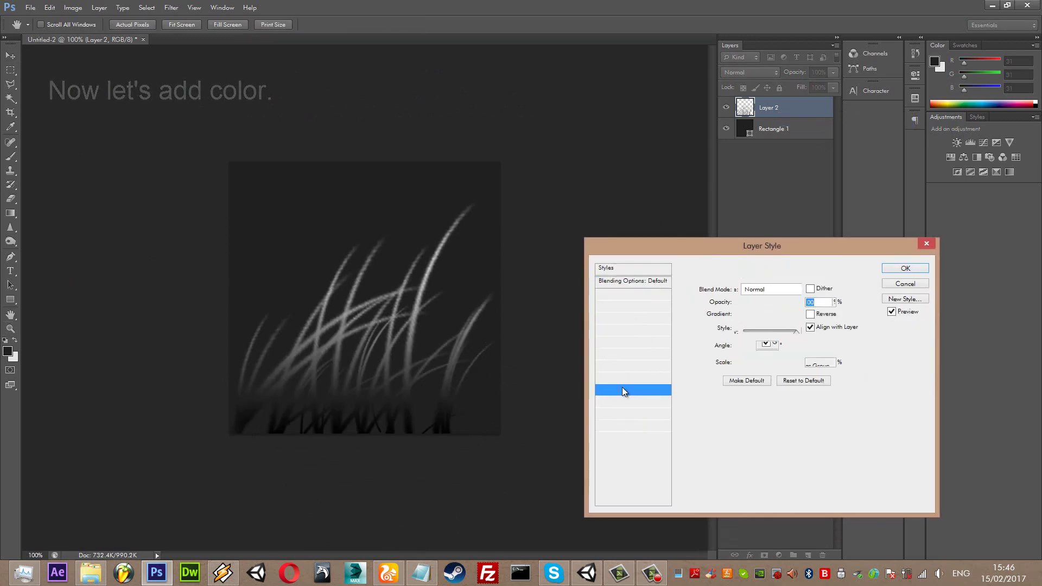
left_click(777, 314)
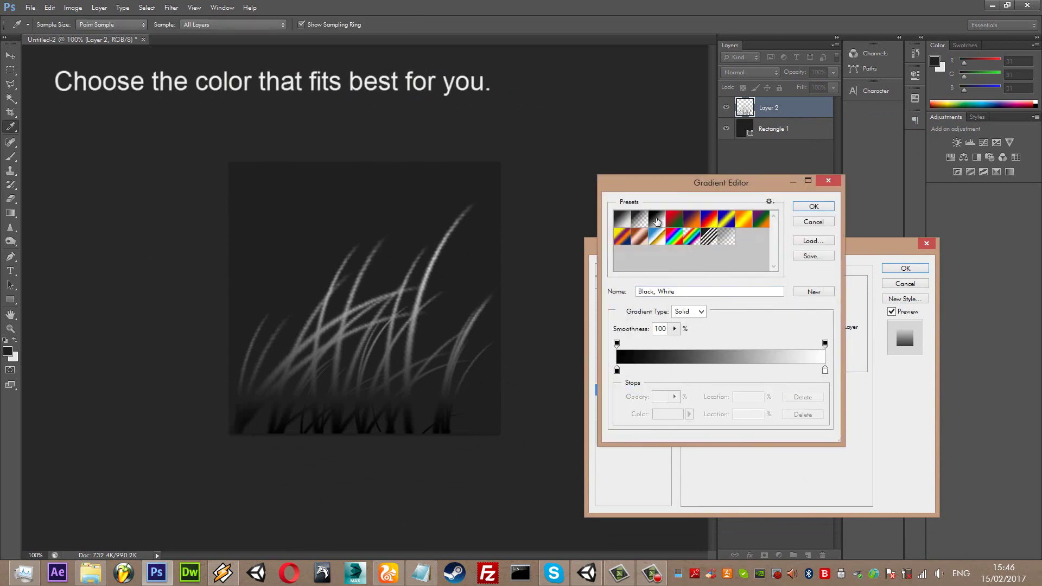
Set the gradient's left stop to dark green 375e20.
left_click(616, 370)
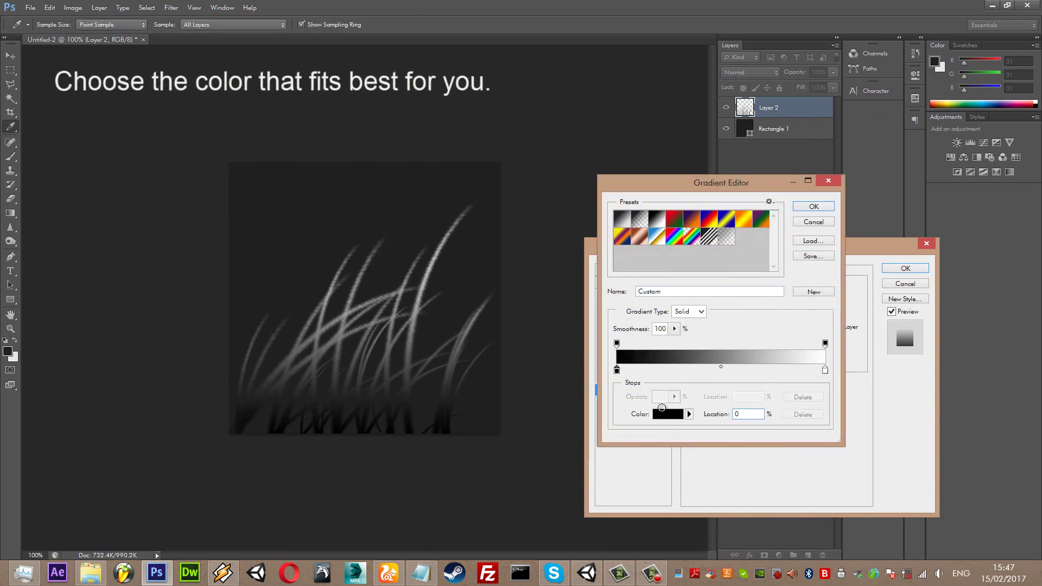
left_click(665, 411)
mouse_move(454, 215)
left_mouse_down()
mouse_move(452, 206)
mouse_move(450, 220)
left_mouse_up()
mouse_move(358, 156)
left_mouse_down()
mouse_move(256, 218)
mouse_move(345, 175)
mouse_move(316, 167)
left_mouse_up()
mouse_move(376, 178)
left_mouse_down()
mouse_move(347, 181)
mouse_move(344, 204)
mouse_move(346, 188)
left_mouse_up()
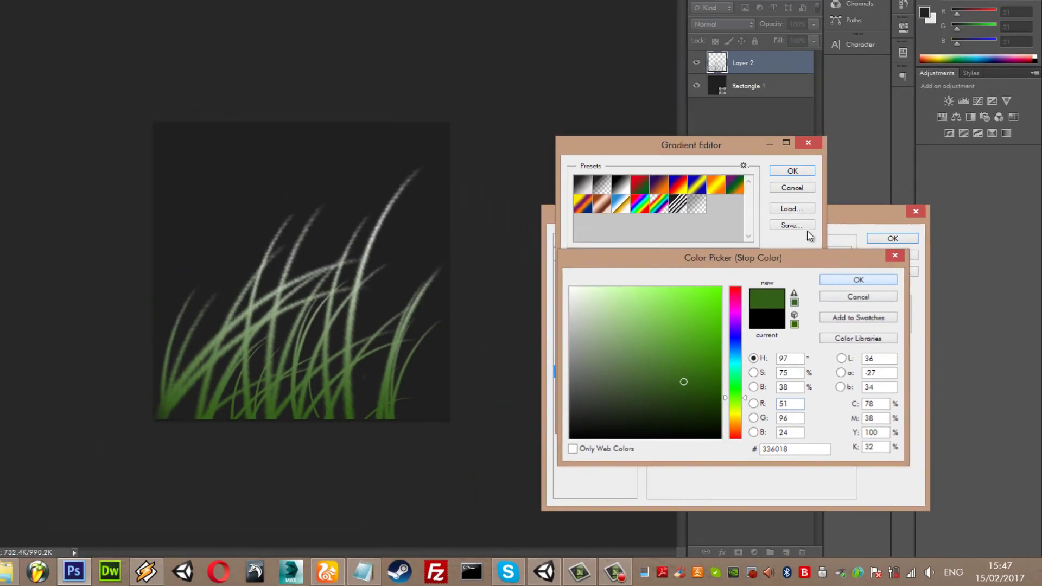
left_click(807, 279)
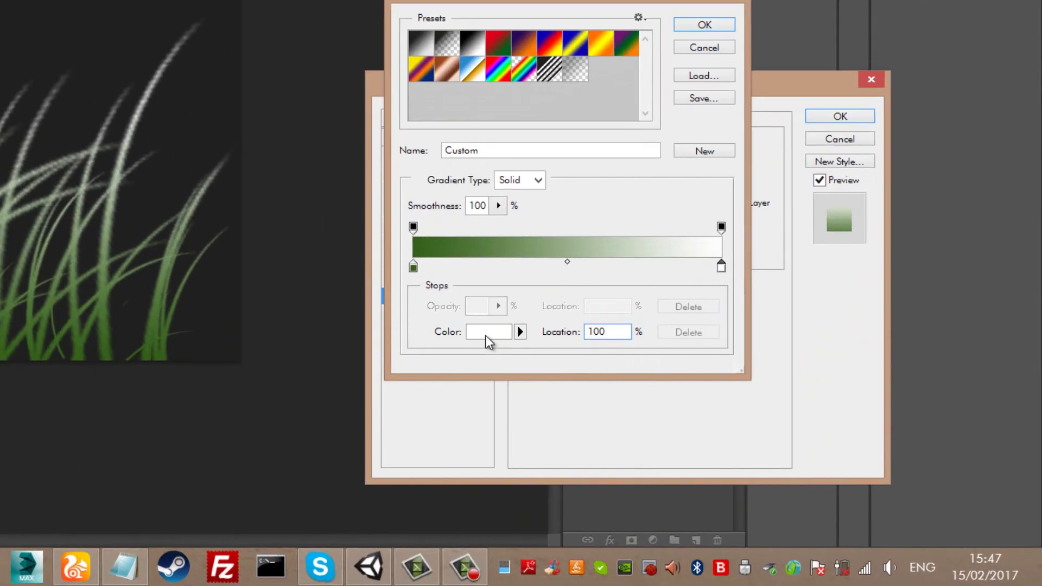
Set the gradient's right stop to a pale light green.
left_click(667, 414)
left_click_drag(764, 418, 766, 419)
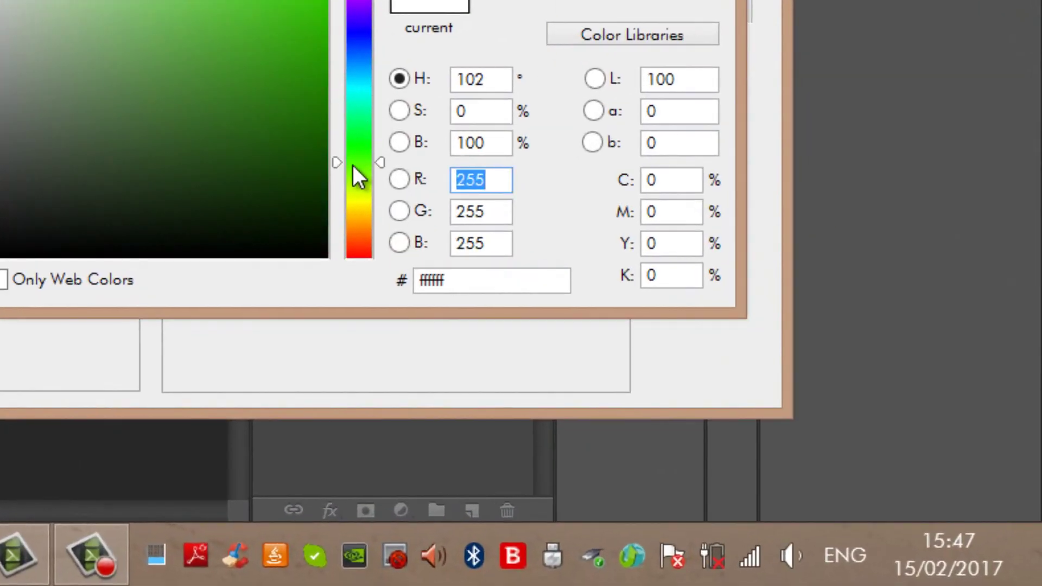
mouse_move(220, 52)
left_mouse_down()
mouse_move(98, 0)
mouse_move(127, 2)
left_mouse_up()
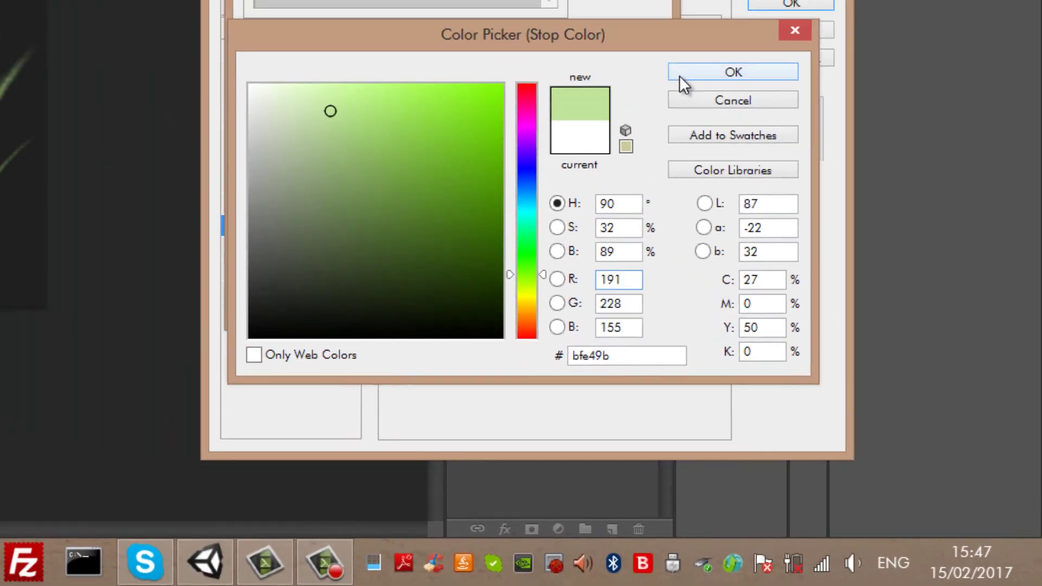
left_click(681, 76)
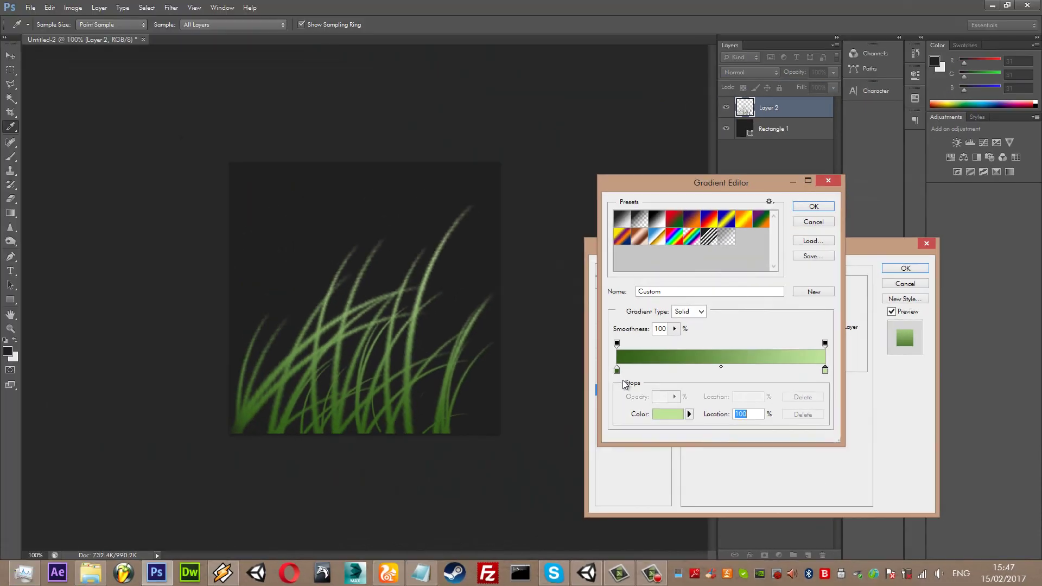
Make a gradient stop a slightly darker mid green and keep the edited gradient.
left_click(552, 358)
left_click(247, 135)
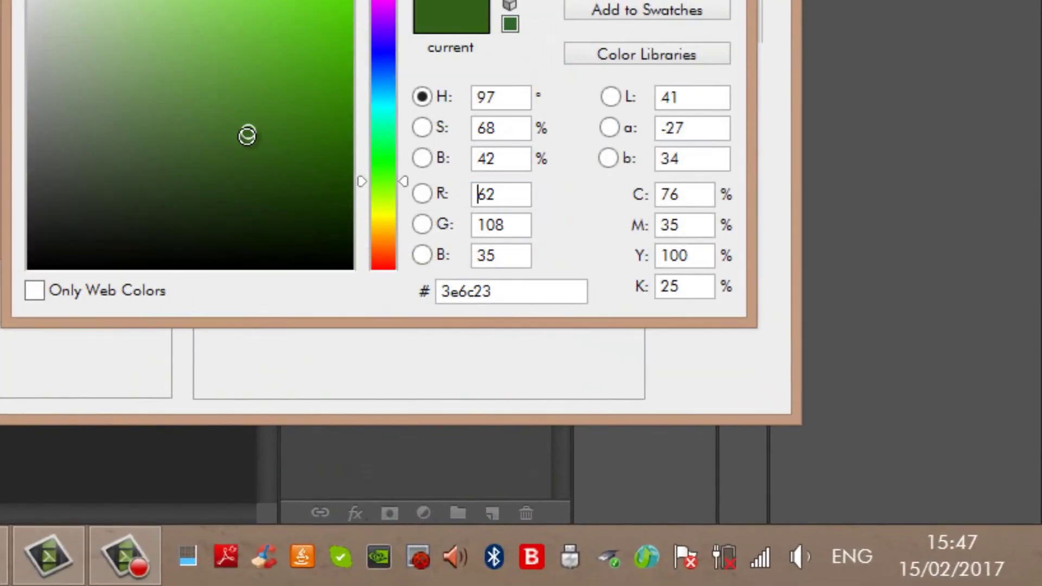
left_click_drag(247, 131, 243, 149)
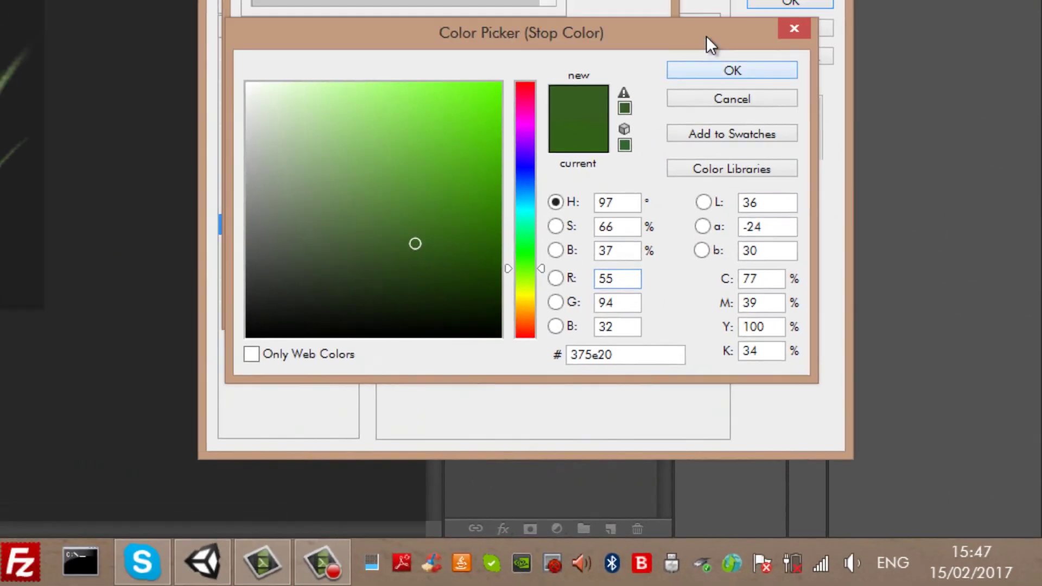
left_click(732, 70)
left_click(819, 212)
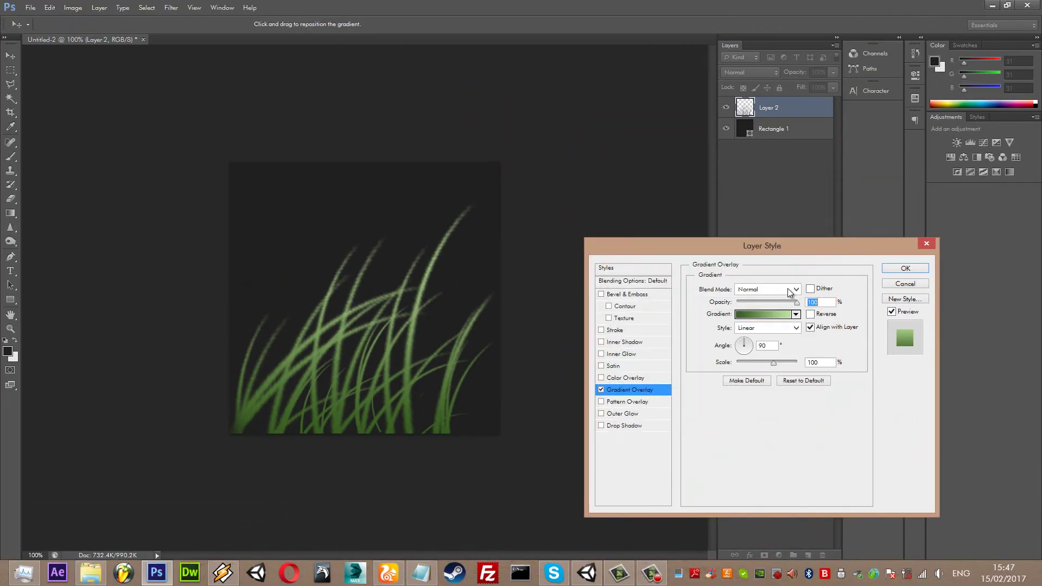
Apply the gradient overlay, convert Layer 2 to a smart object, and rasterize it.
left_click(916, 273)
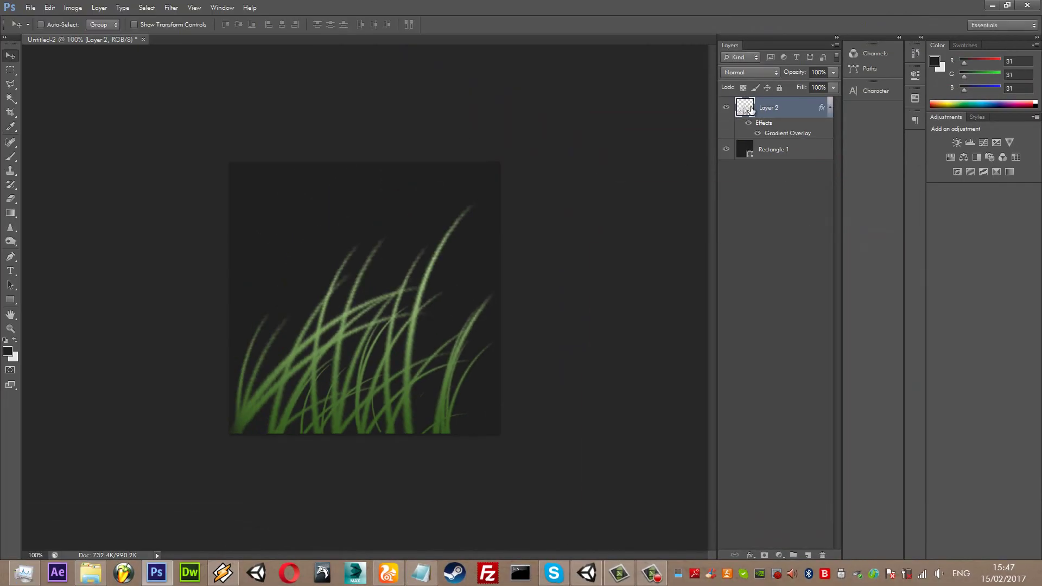
right_click(782, 112)
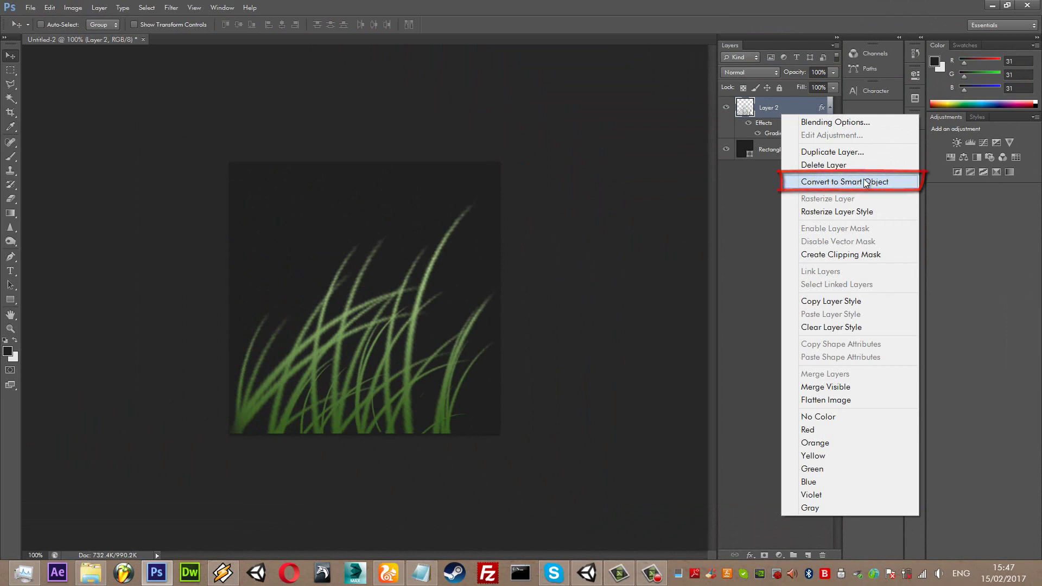
left_click(820, 181)
left_click(15, 200)
left_click(483, 240)
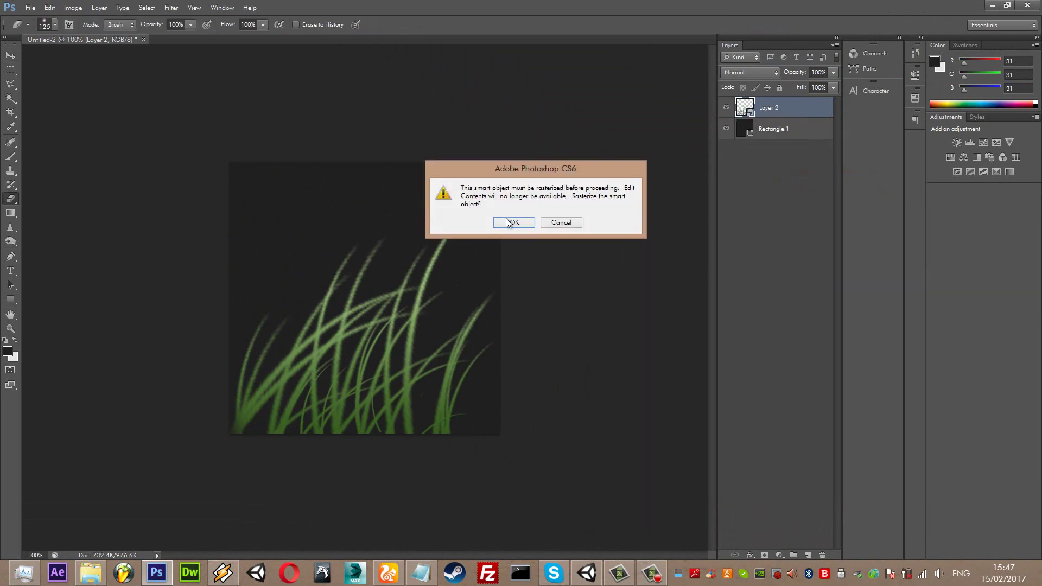
key("Return")
left_click(10, 55)
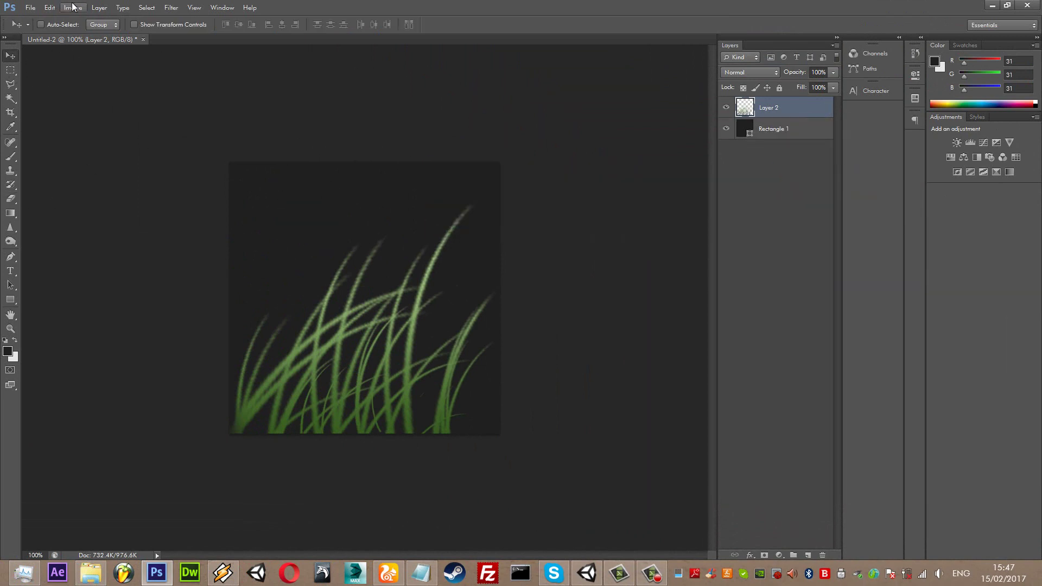
In Brightness/Contrast, brighten the grass and set Contrast to 50.
left_click(73, 8)
mouse_move(87, 40)
left_click(255, 38)
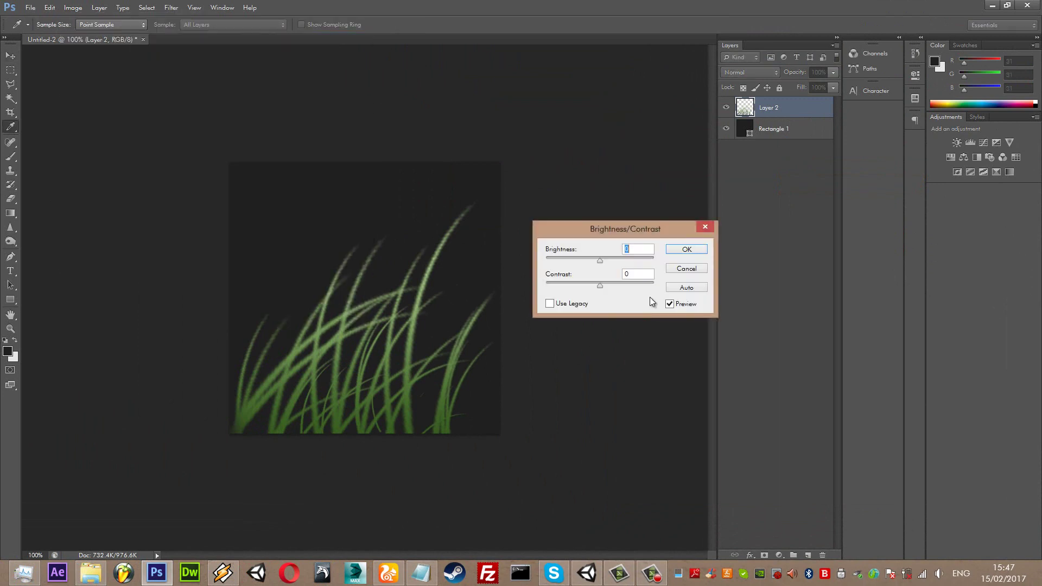
mouse_move(600, 261)
left_mouse_down()
mouse_move(616, 262)
mouse_move(634, 287)
left_mouse_up()
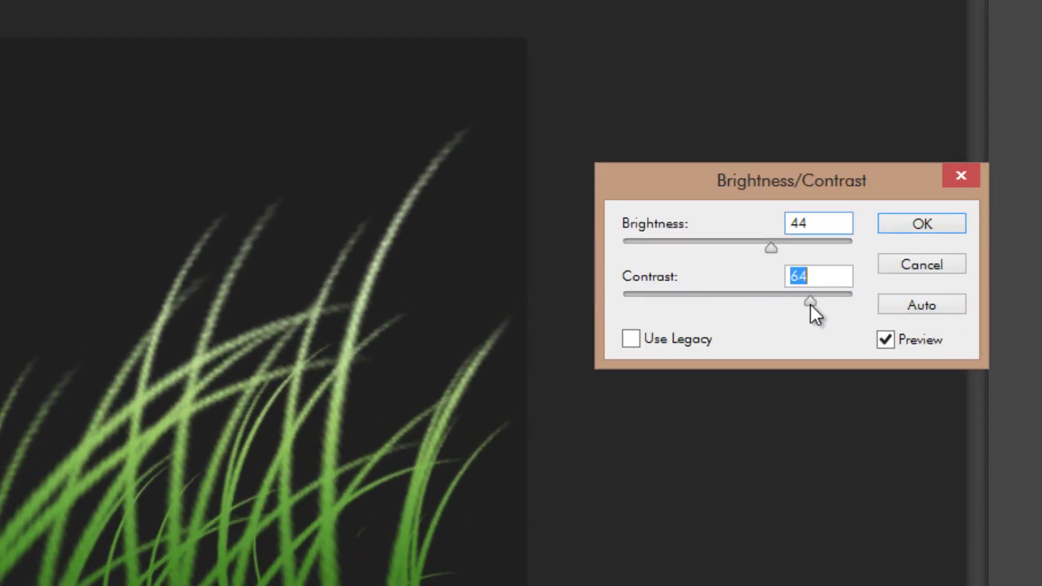
type("50")
double_click(845, 225)
Apply Brightness/Contrast, then preview Hue/Saturation at Hue -17 and Saturation -50.
type("5")
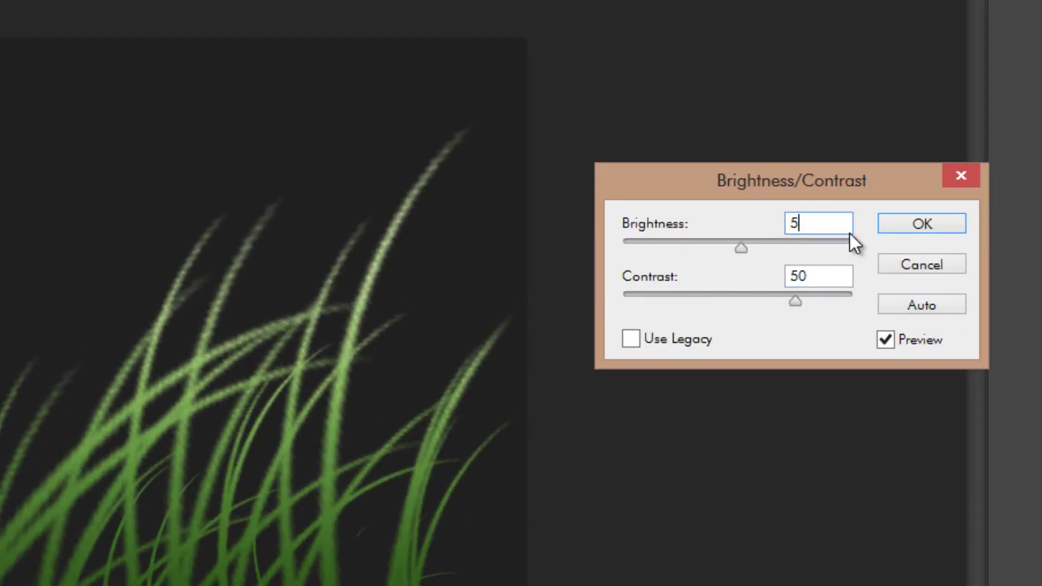
type("0")
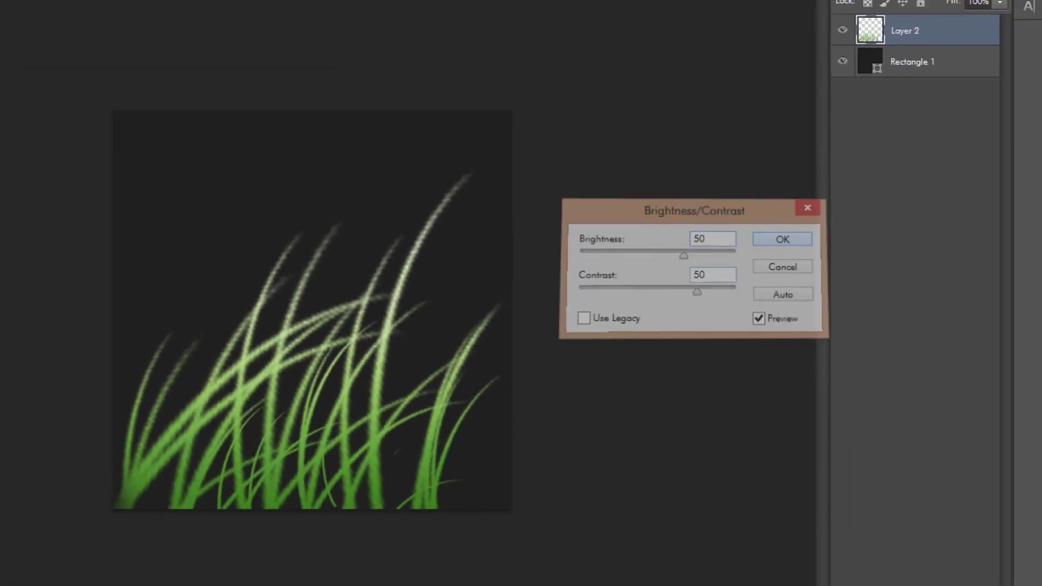
left_click(912, 224)
left_click(81, 10)
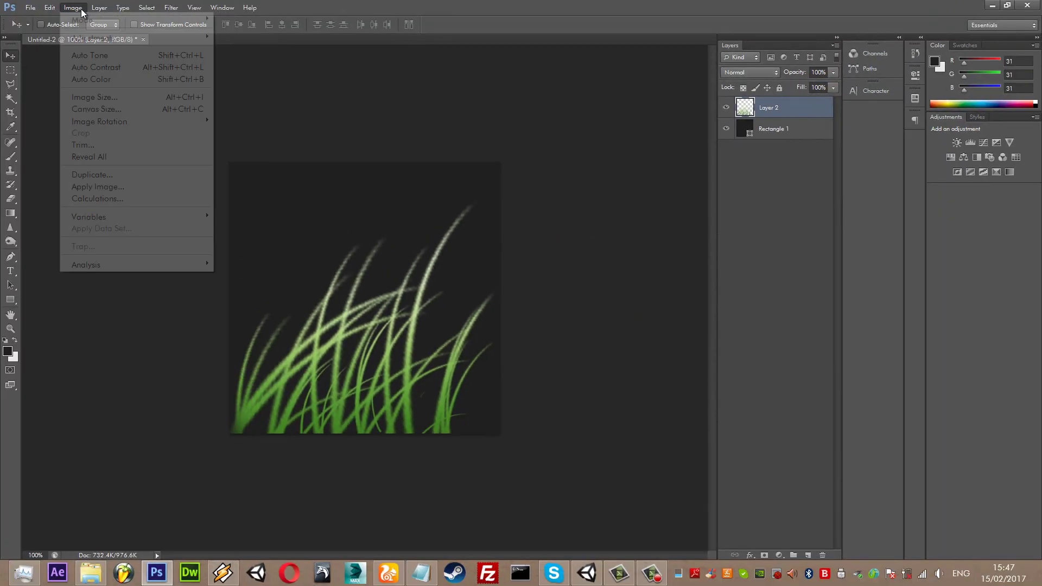
mouse_move(92, 33)
left_click(202, 82)
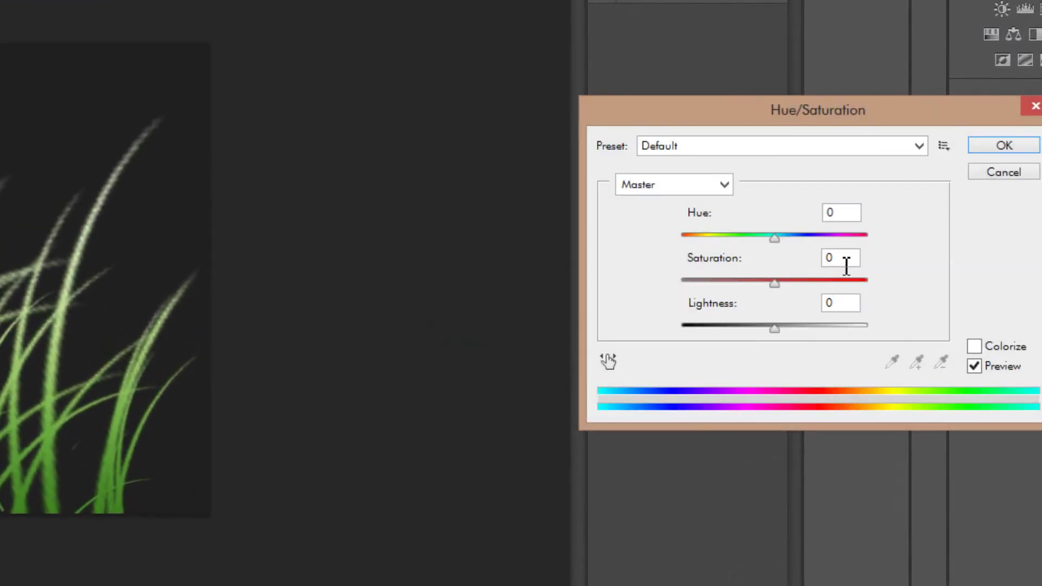
type("-50")
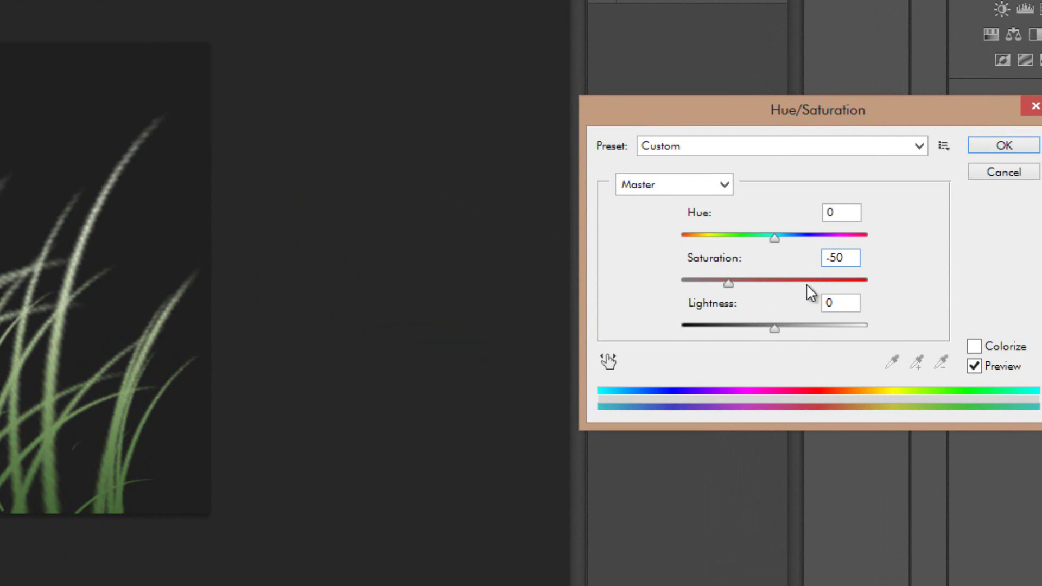
key("BackSpace")
type("5")
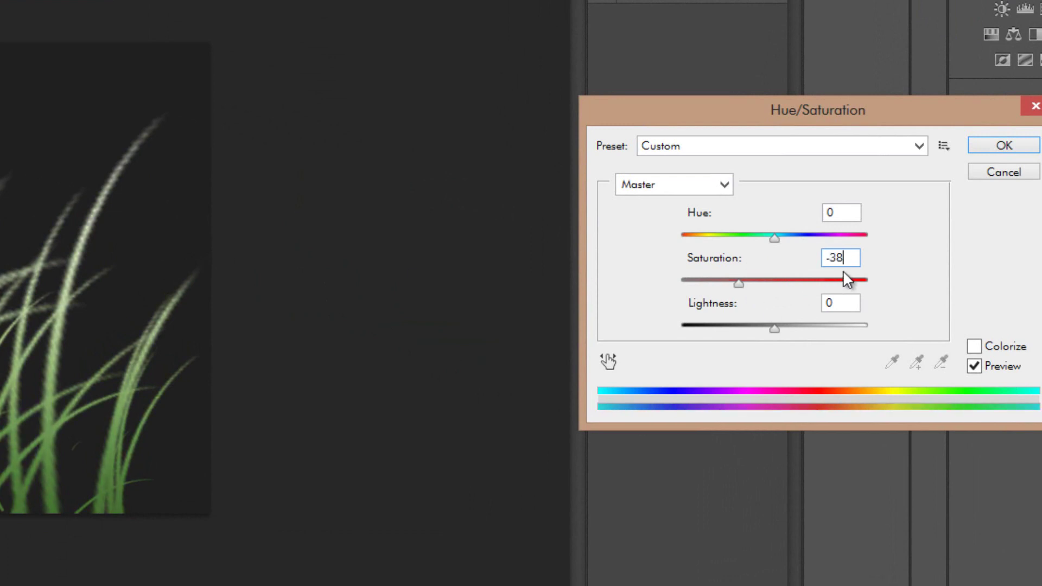
left_click_drag(776, 242, 758, 240)
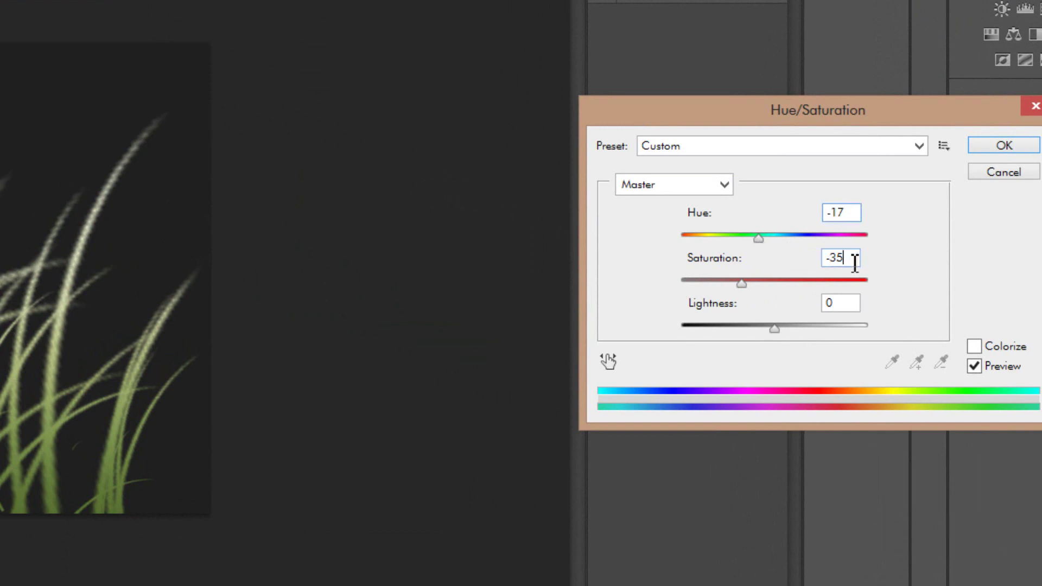
type("50")
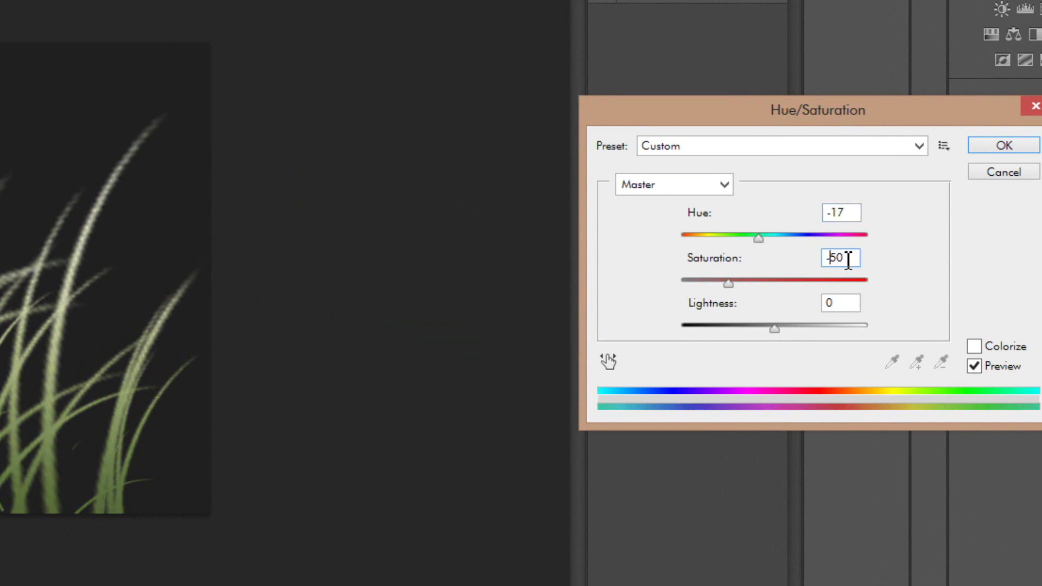
type("25")
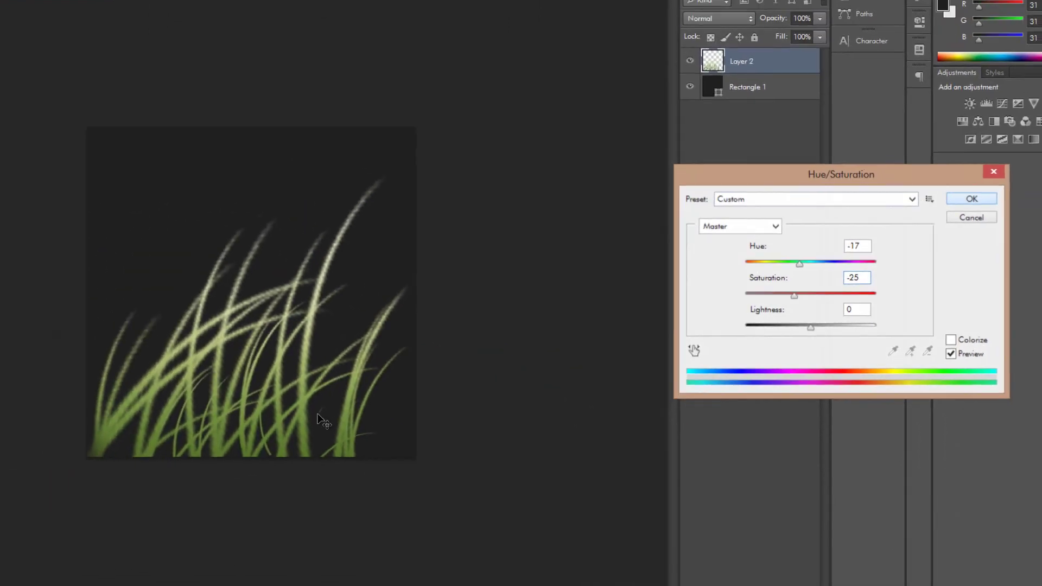
Apply the hue change, hide Rectangle 1, and save a transparent PNG named grass_texture.
key("Return")
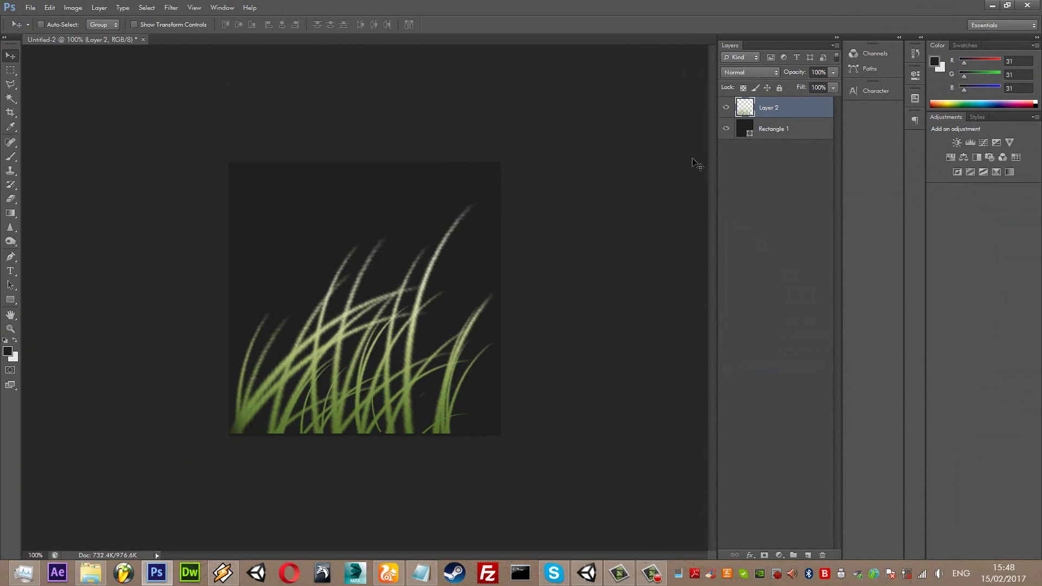
left_click(725, 129)
key("ctrl+shift+s")
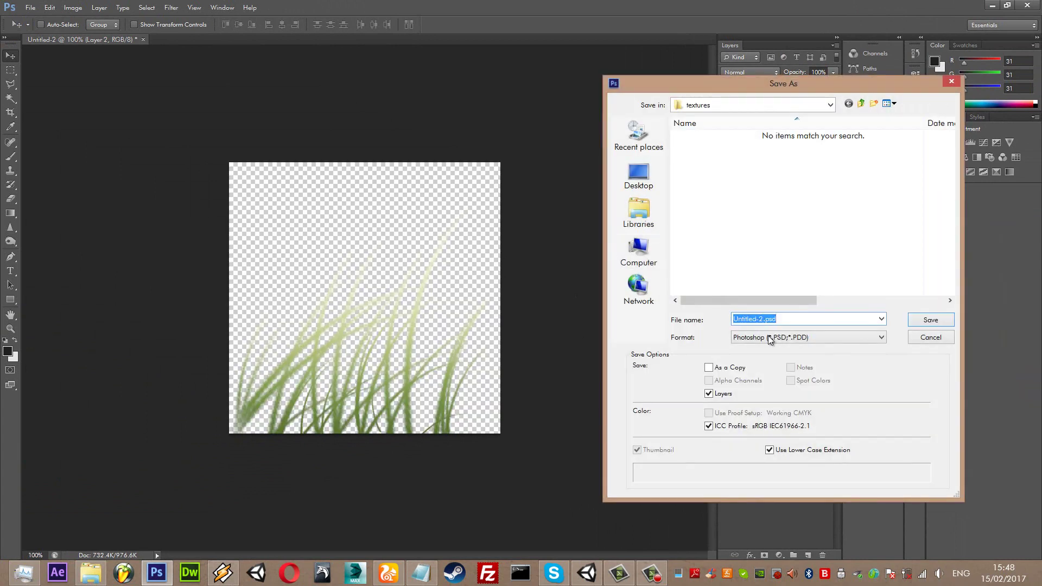
left_click(808, 337)
left_click(771, 491)
double_click(765, 319)
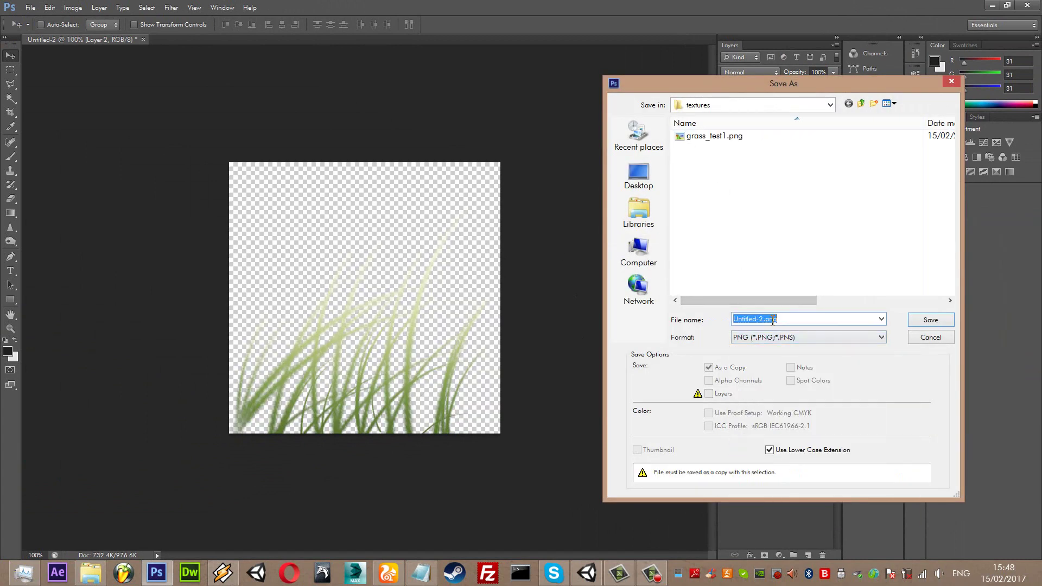
type("grass")
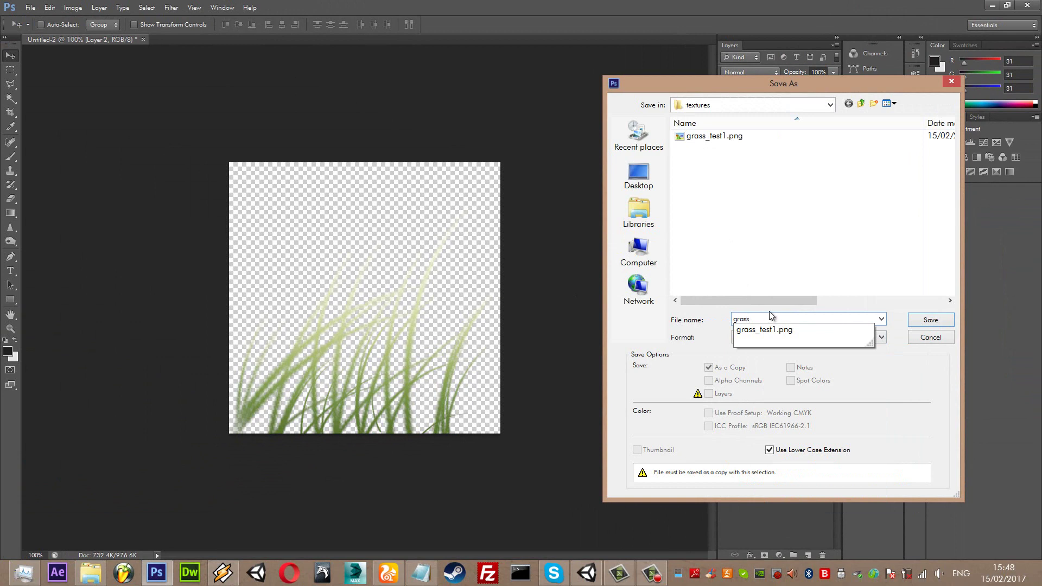
type("_texture")
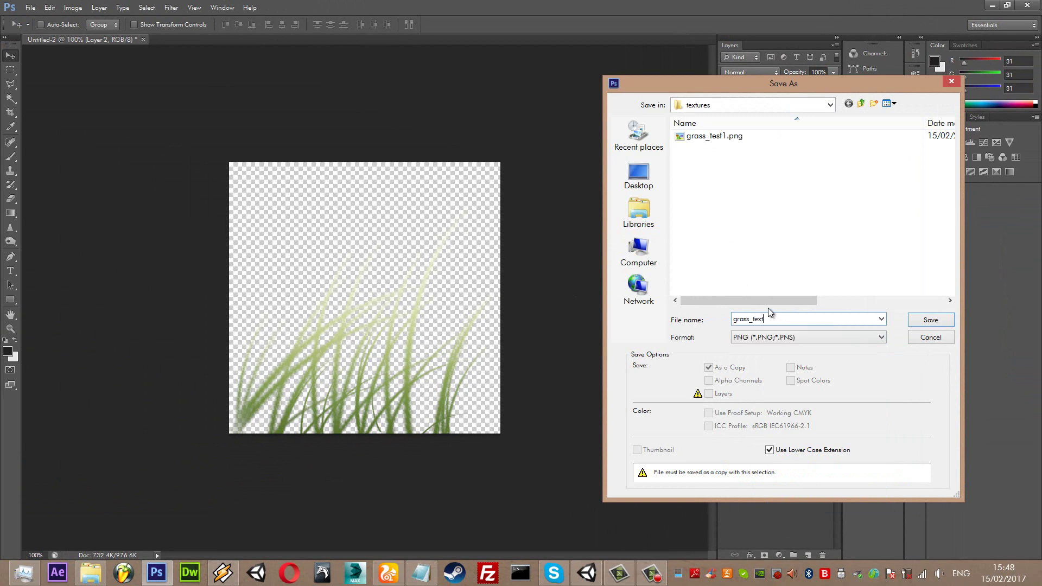
left_click(929, 321)
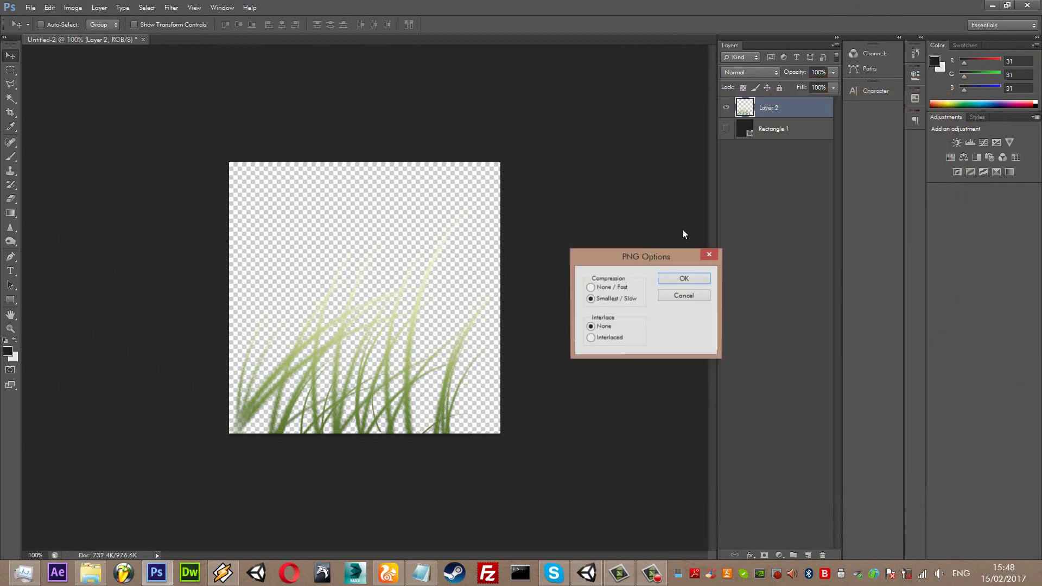
left_click(681, 279)
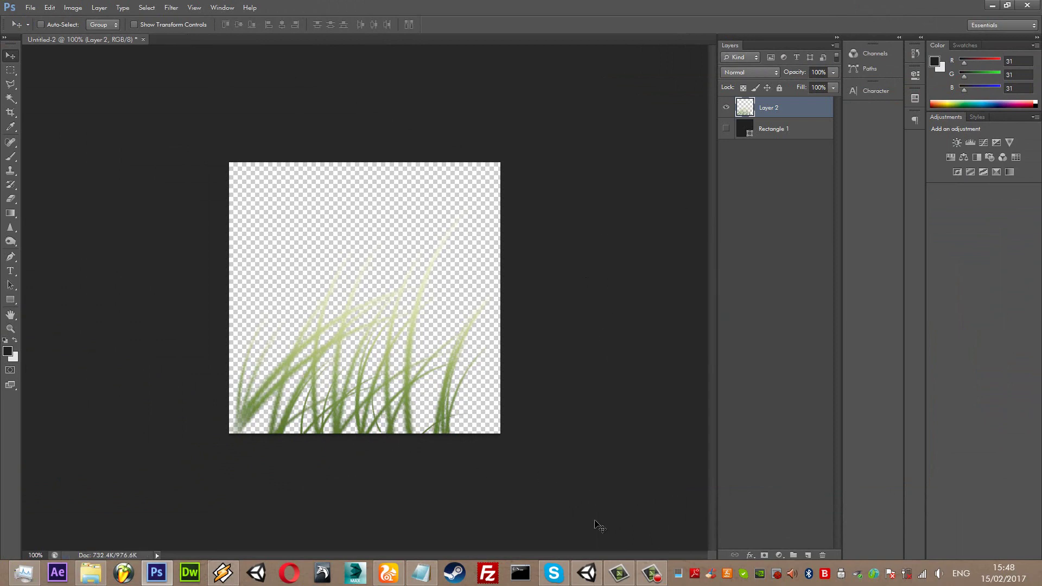
left_click(586, 572)
Select the terrain and start adding a new grass texture detail in its settings.
scroll(530, 421, "down", 5)
left_click(565, 438)
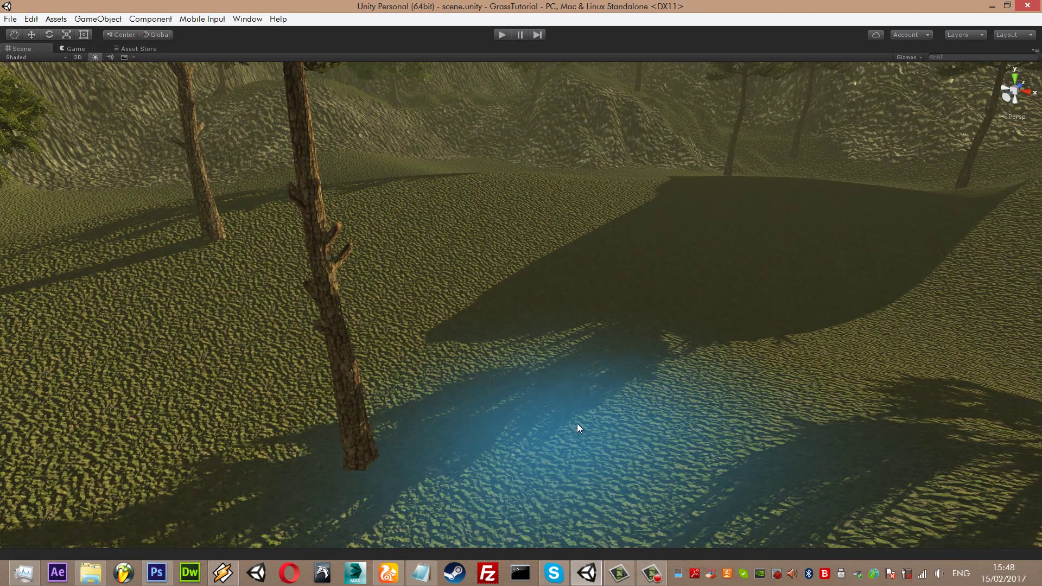
right_click_drag(577, 423, 488, 379)
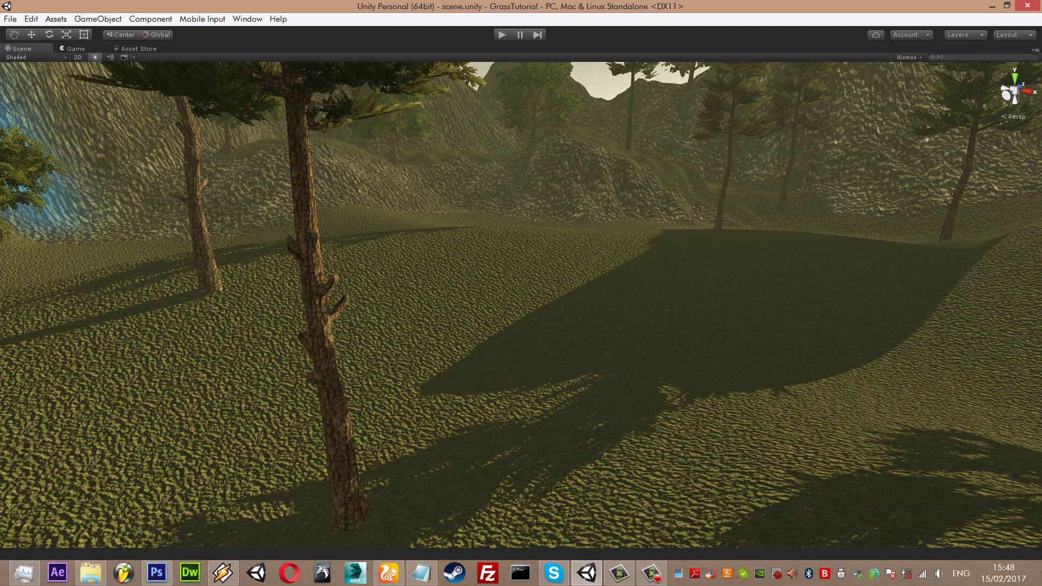
key("ctrl+3")
left_click_drag(499, 69, 956, 74)
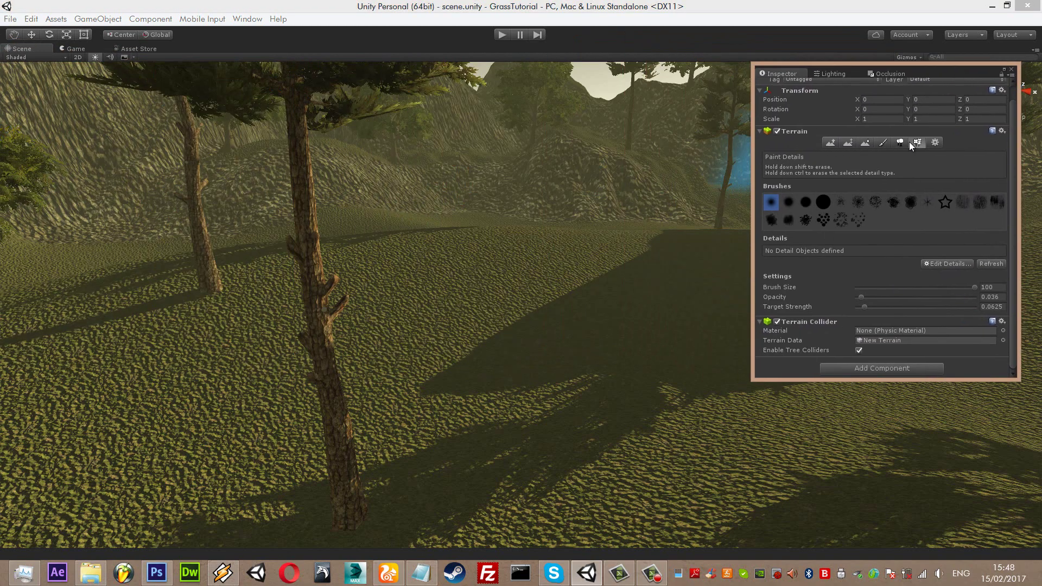
left_click(945, 264)
left_click(940, 268)
Set grass_texture as the Detail Texture and apply Alpha Is Transparency to it.
key("ctrl+5")
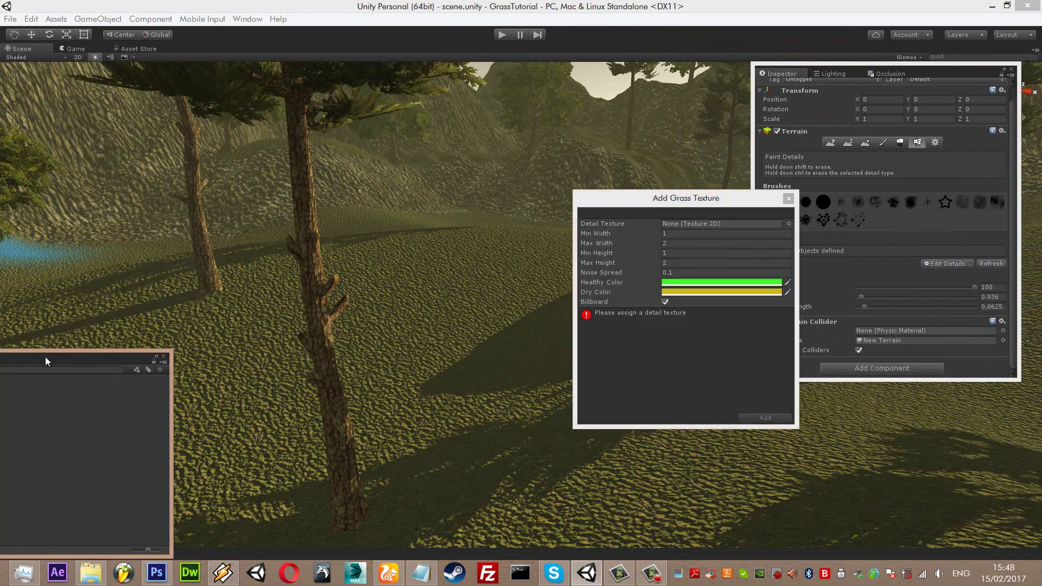
left_click_drag(46, 361, 616, 368)
type("grass")
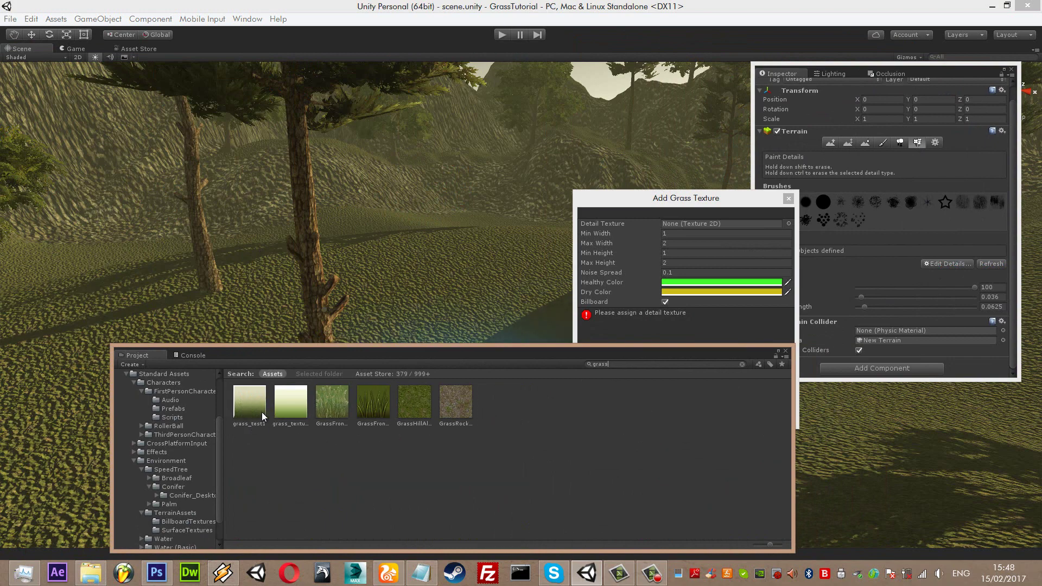
left_click_drag(446, 323, 721, 223)
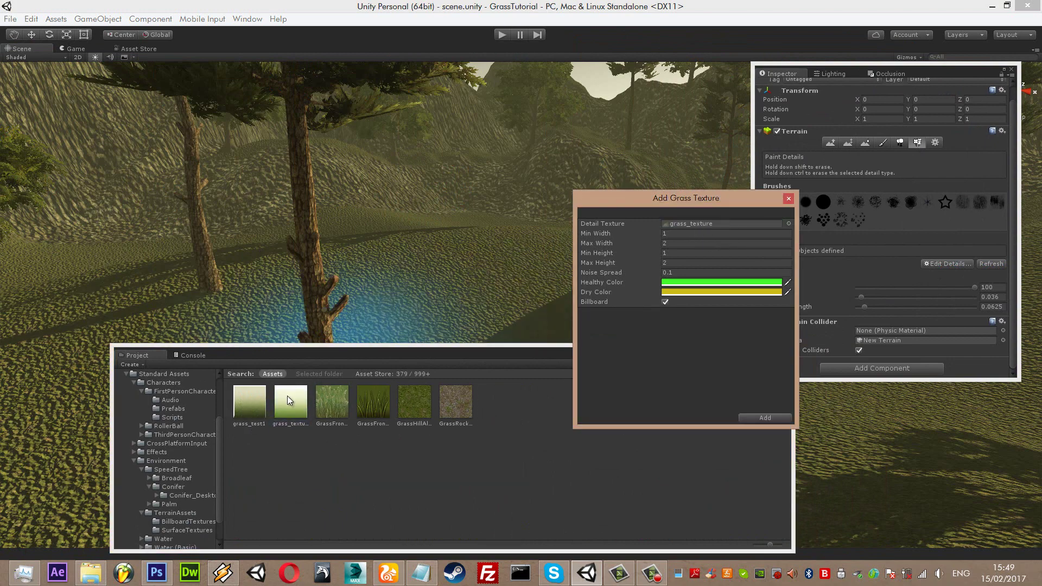
left_click(861, 128)
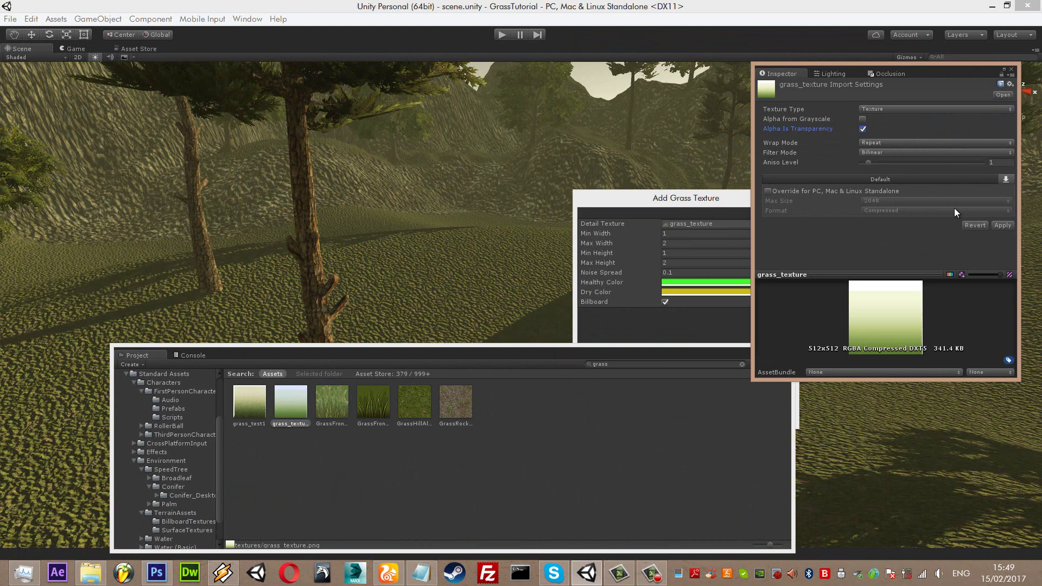
left_click(1001, 224)
Make the Healthy and Dry colours white, turn off Billboard, and add the detail.
left_click(663, 204)
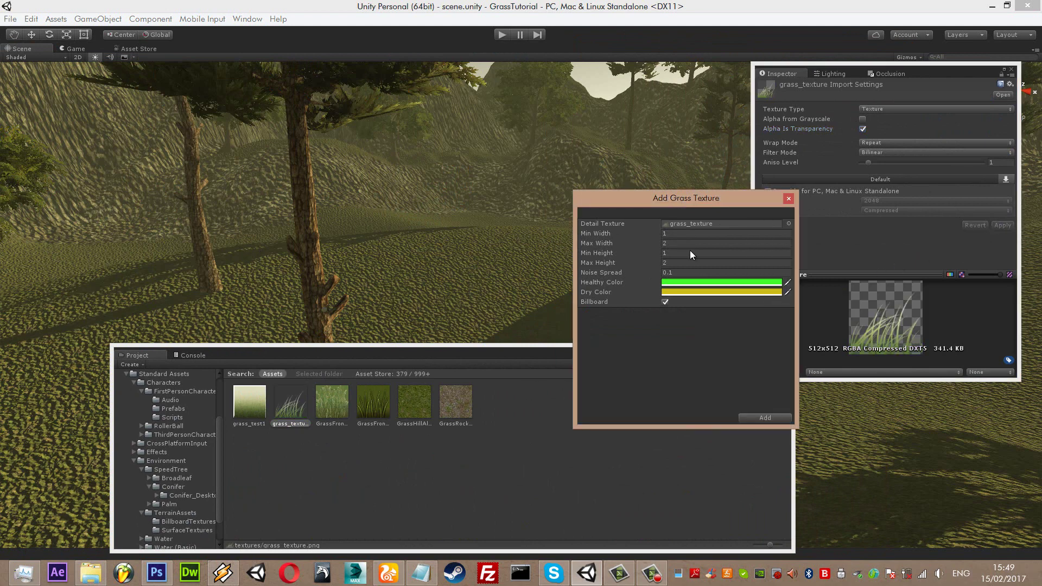
left_click(676, 284)
left_click(396, 352)
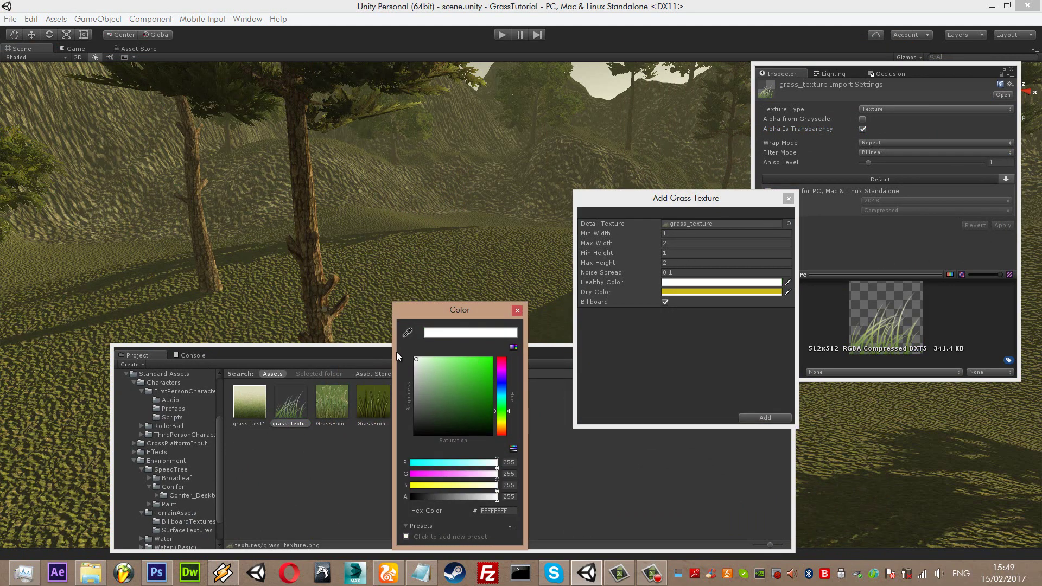
left_click(681, 295)
left_click(682, 295)
left_click_drag(457, 360, 412, 350)
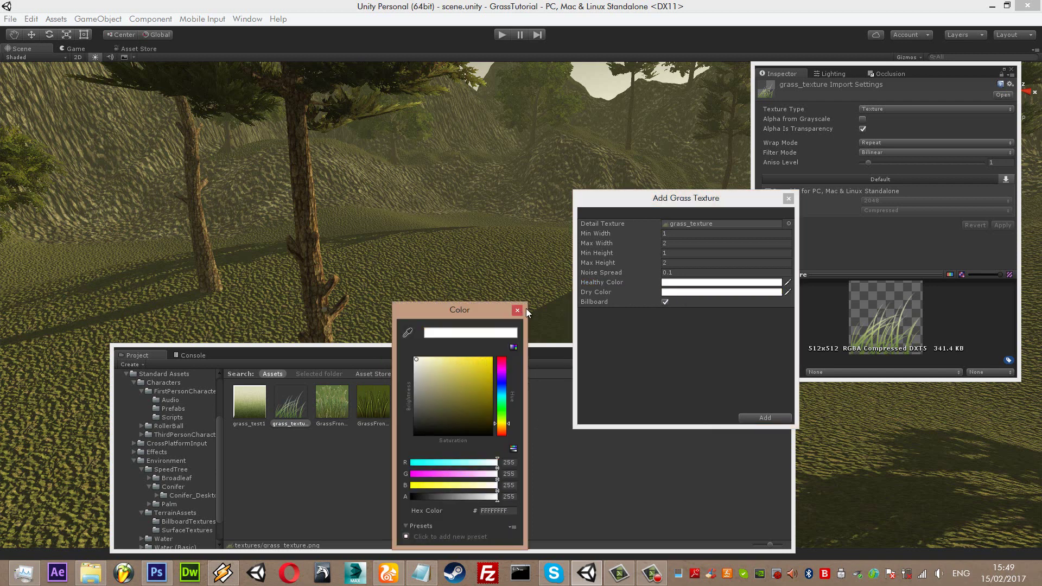
left_click(525, 308)
left_click(665, 302)
left_click(749, 417)
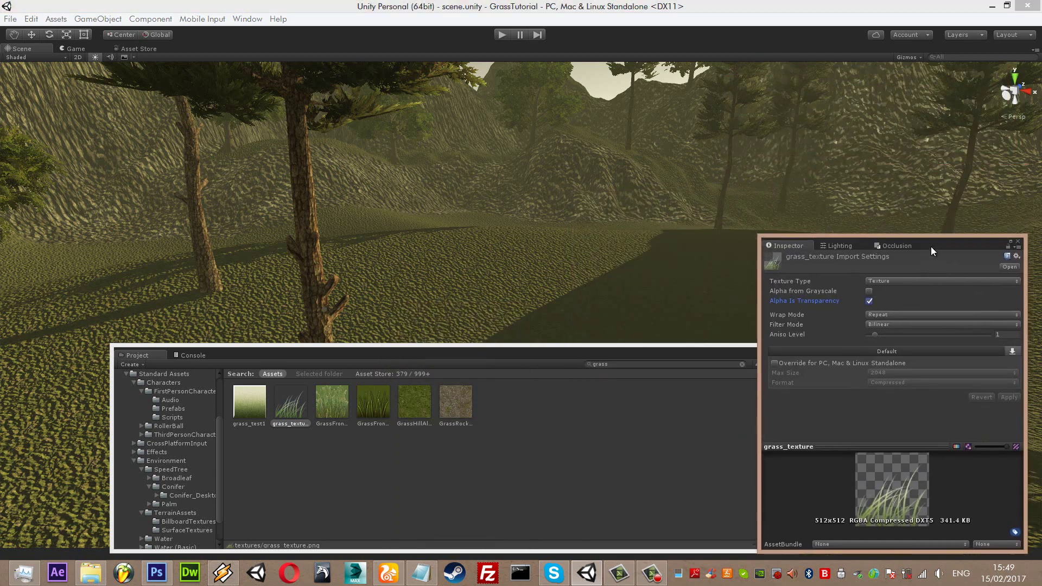
left_click_drag(883, 82, 896, 250)
Close the Project window and paint grass onto the terrain in view.
left_click(316, 298)
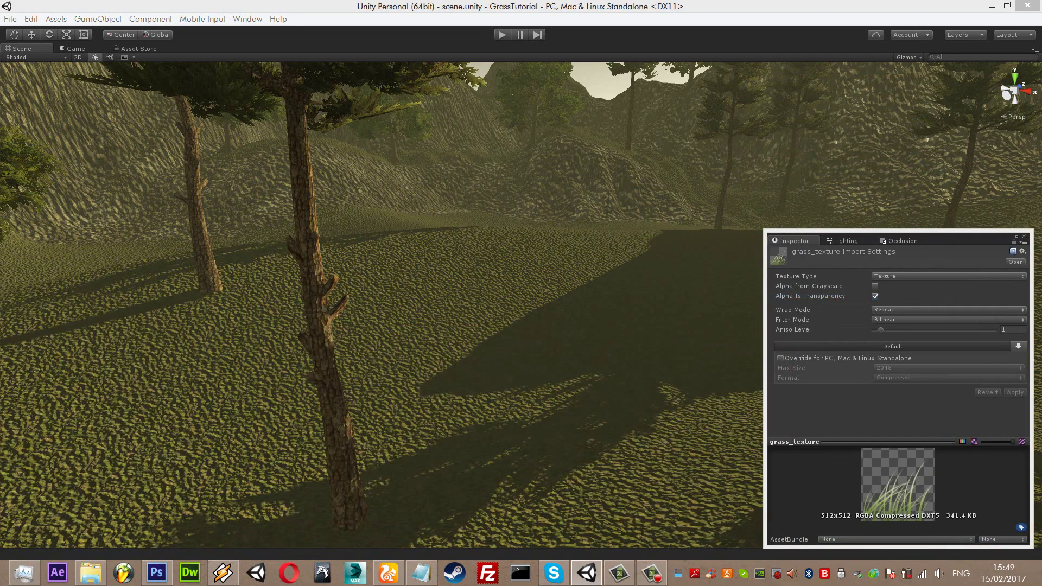
right_click_drag(673, 287, 616, 341)
left_click(615, 341)
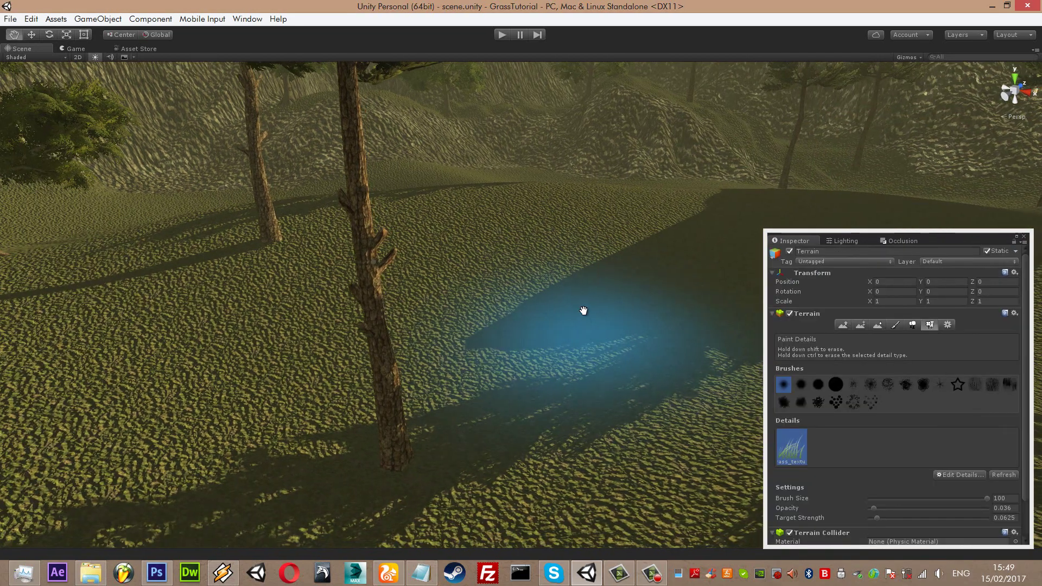
mouse_move(584, 309)
right_mouse_down()
mouse_move(578, 265)
mouse_move(581, 330)
right_mouse_up()
left_click_drag(580, 329, 646, 338)
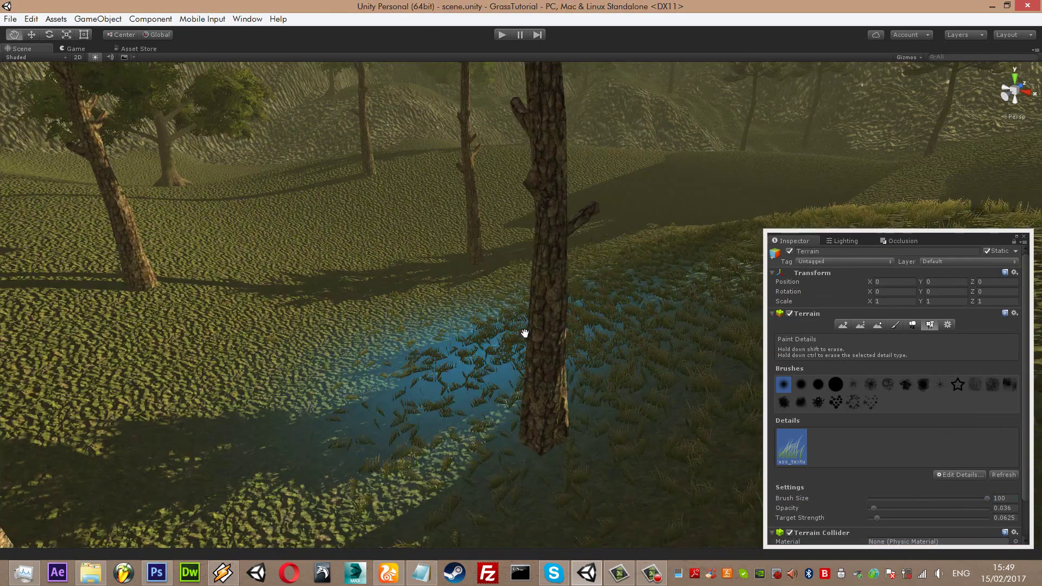
Fly the view across the terrain in among the trees and turn on scene lighting.
right_click_drag(644, 338, 132, 249)
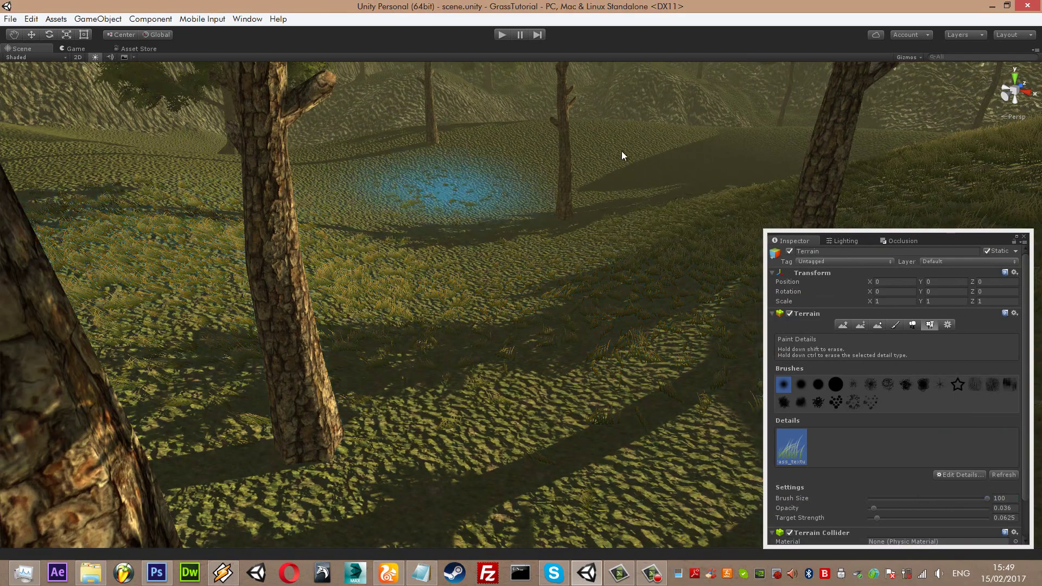
mouse_move(440, 138)
right_mouse_down()
mouse_move(333, 181)
mouse_move(416, 300)
mouse_move(516, 213)
mouse_move(555, 267)
mouse_move(444, 335)
right_mouse_up()
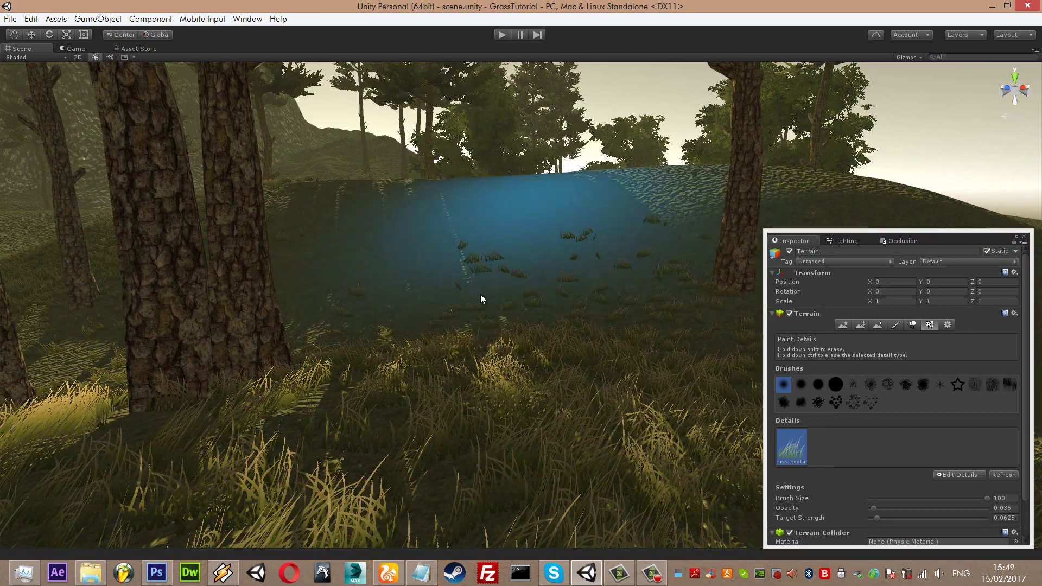
right_click_drag(665, 452, 773, 199)
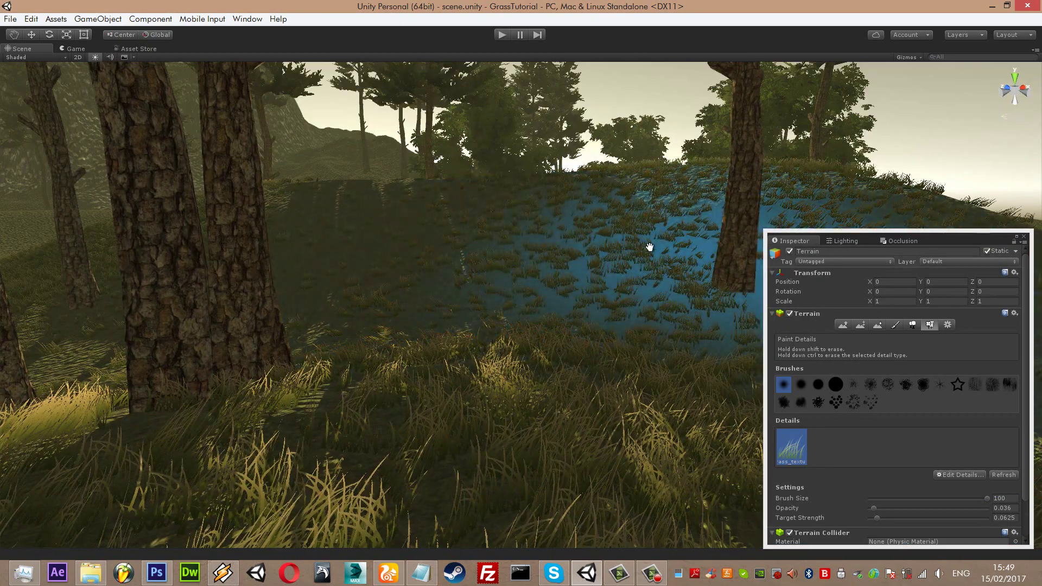
scroll(635, 261, "down", 5)
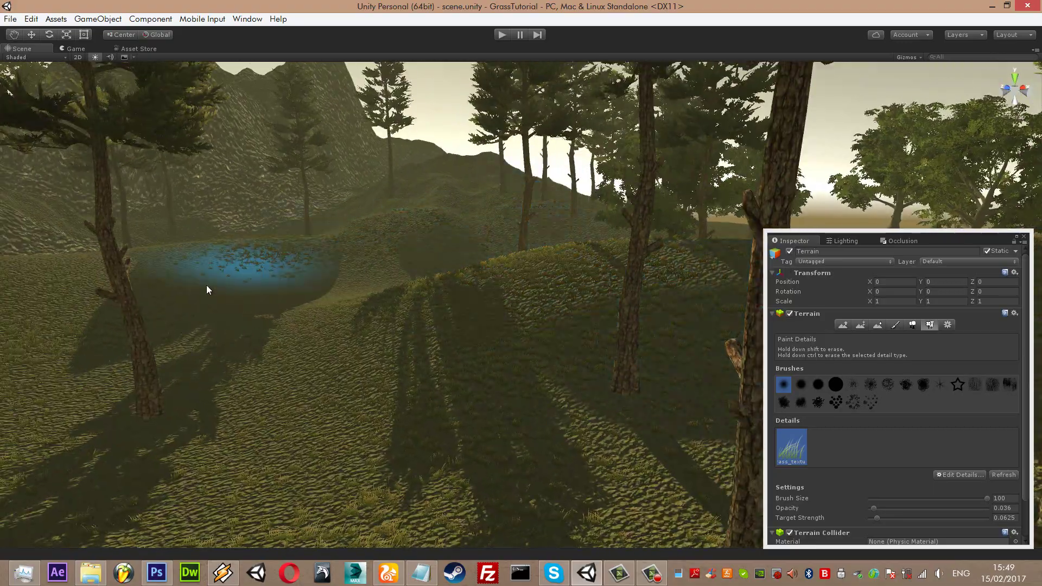
mouse_move(484, 330)
middle_mouse_down()
mouse_move(292, 393)
mouse_move(131, 95)
middle_mouse_up()
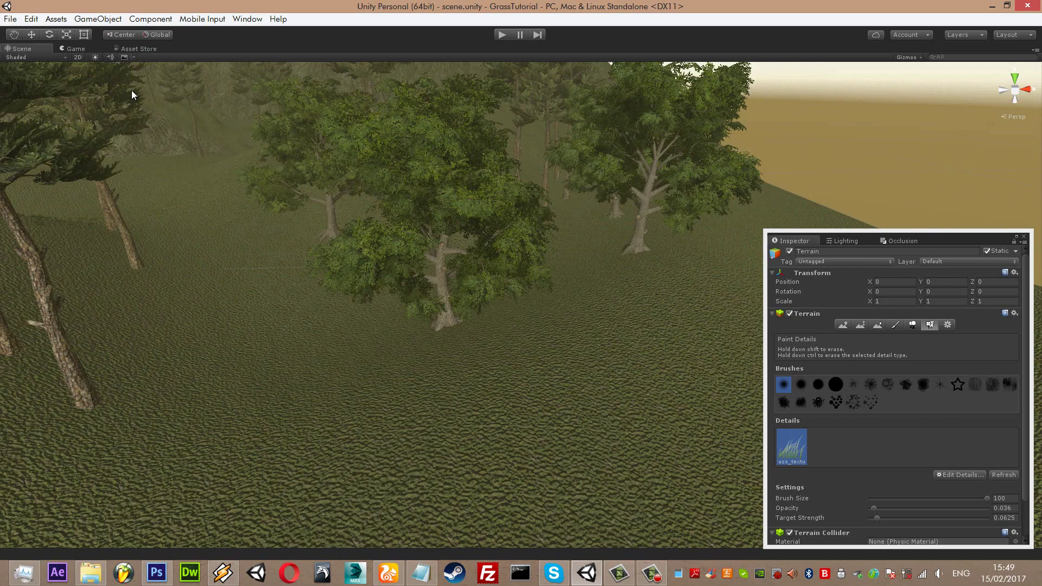
left_click_drag(132, 94, 389, 337, "alt")
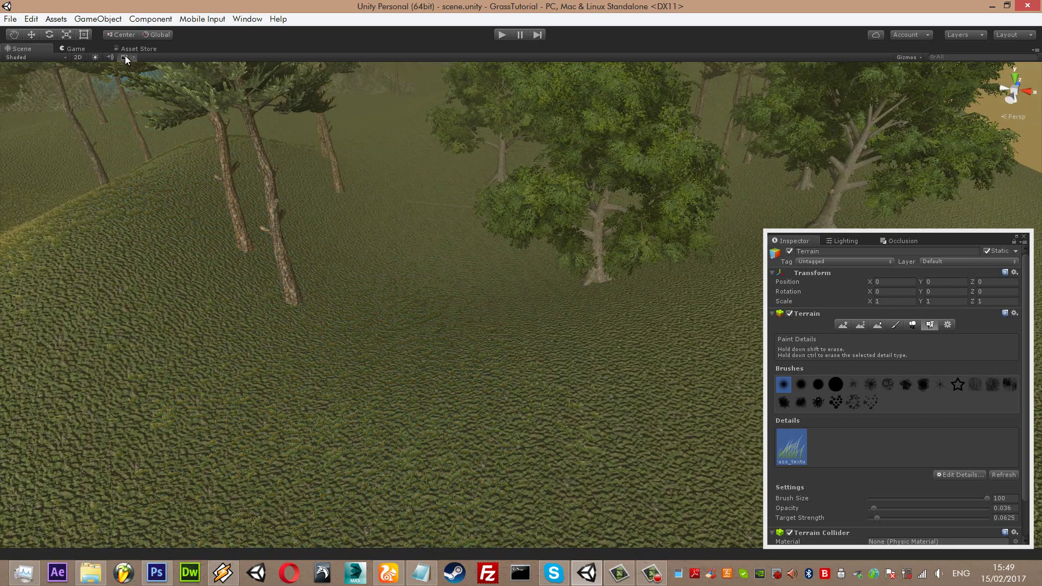
left_click(94, 57)
Reframe the view around the trees and focus on the painted grass area.
left_click_drag(336, 325, 553, 332, "alt")
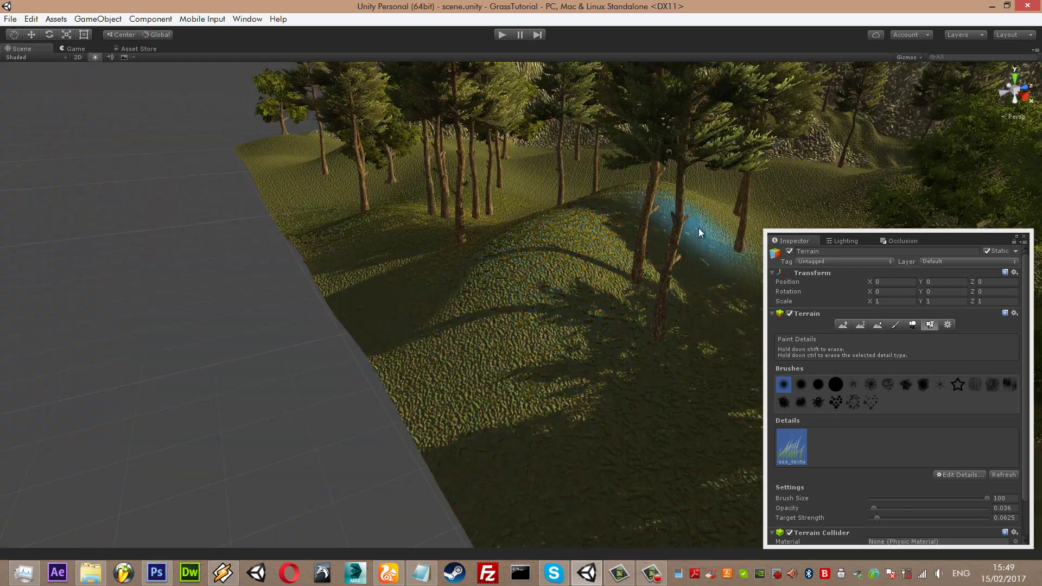
left_click_drag(672, 251, 541, 355, "alt")
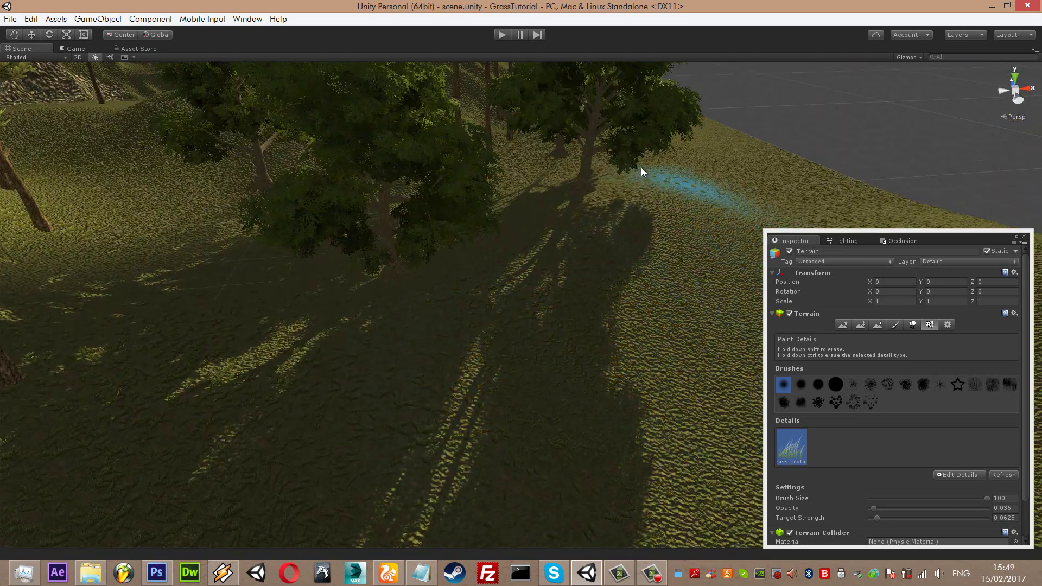
left_click_drag(814, 174, 624, 251, "alt")
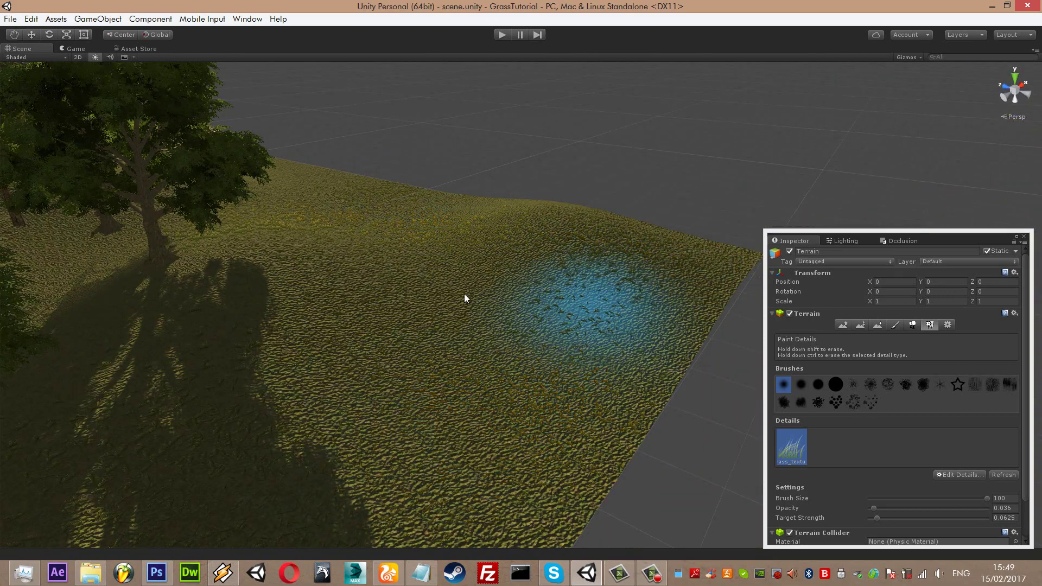
left_click_drag(288, 251, 602, 226, "alt")
middle_click_drag(601, 226, 465, 135)
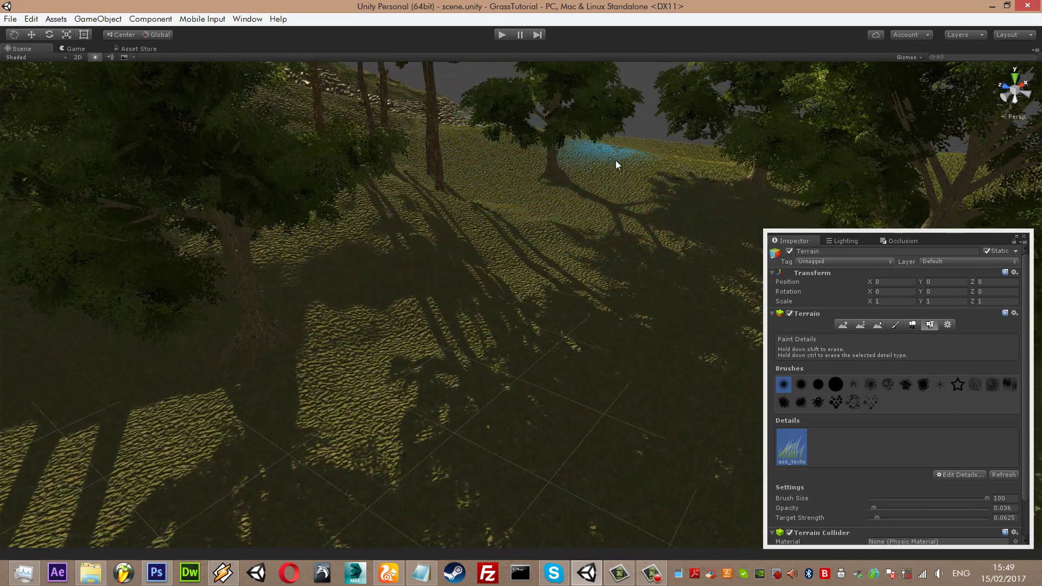
mouse_move(348, 249)
middle_mouse_down()
mouse_move(283, 384)
mouse_move(402, 228)
middle_mouse_up()
scroll(400, 249, "down", 5)
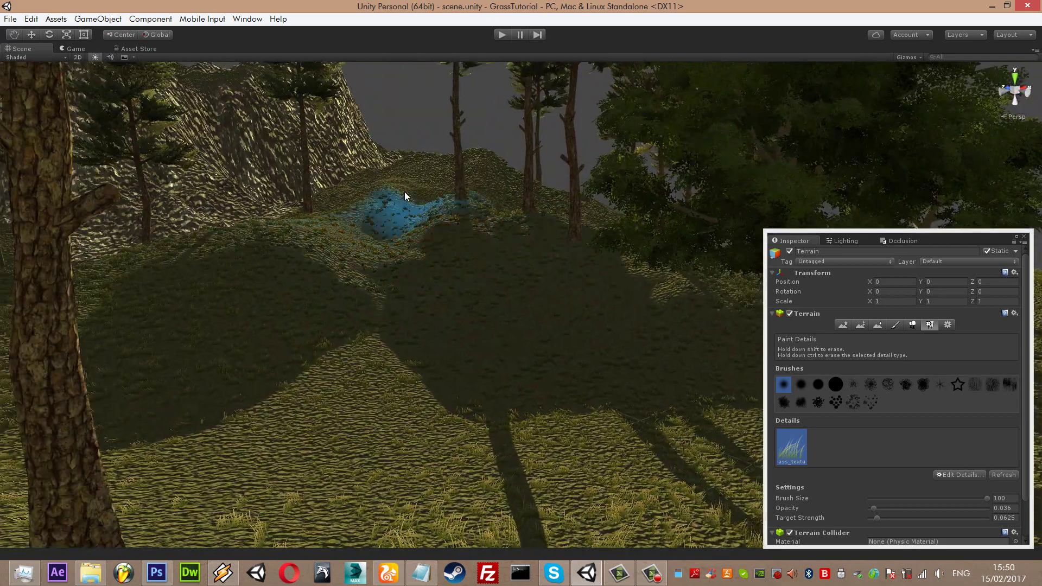
key("f")
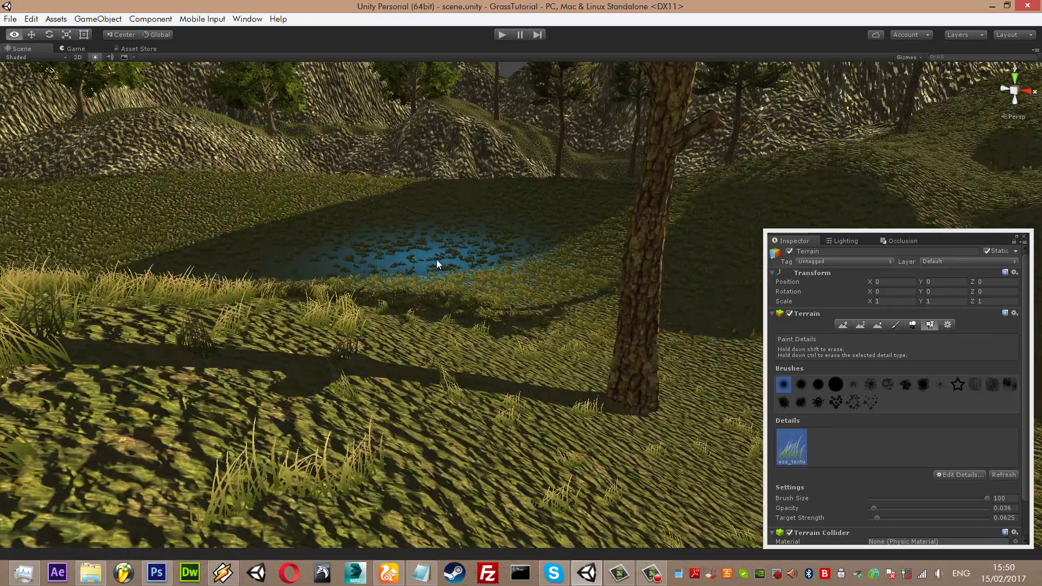
scroll(383, 314, "down", 5)
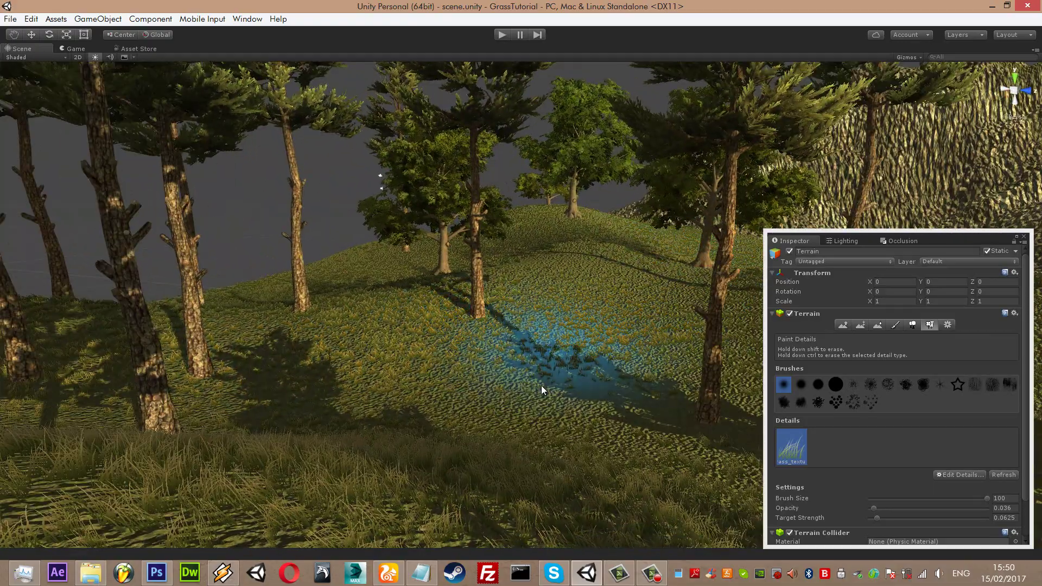
key("f")
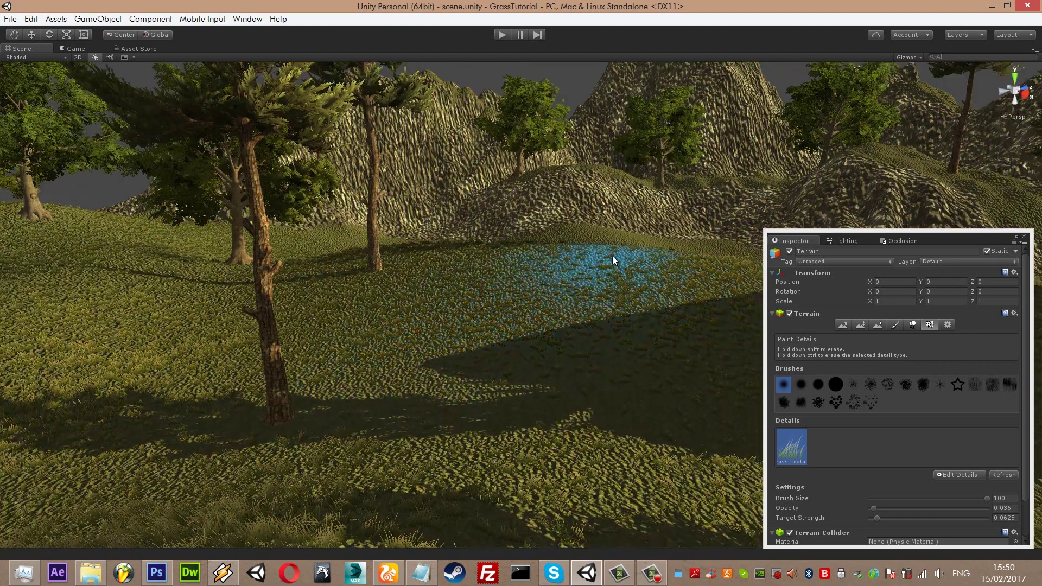
In Edit Details, raise the grass height to about 3.48, width to 2.97, and increase Noise Spread.
left_click(76, 48)
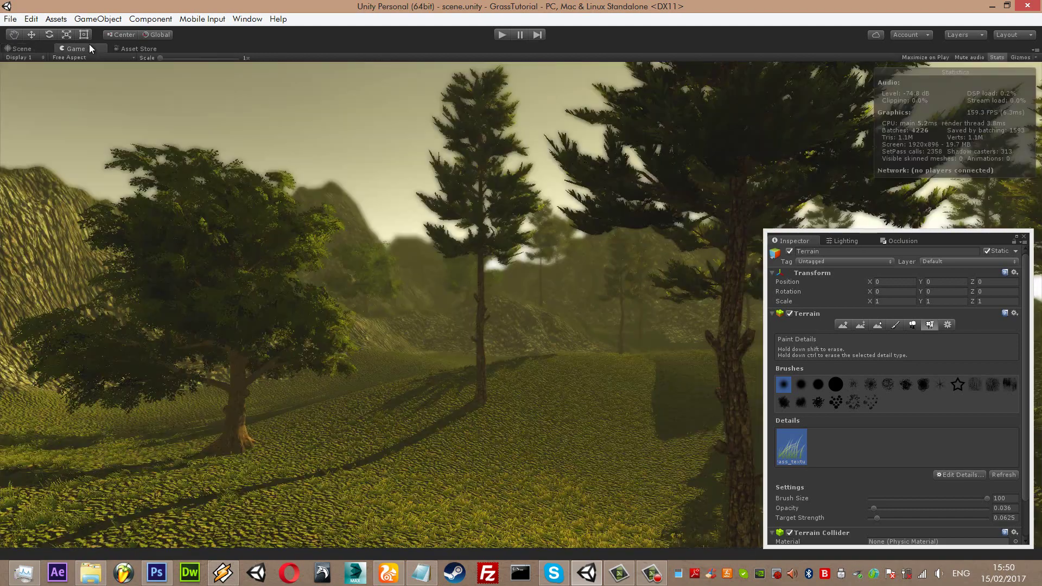
left_click(958, 474)
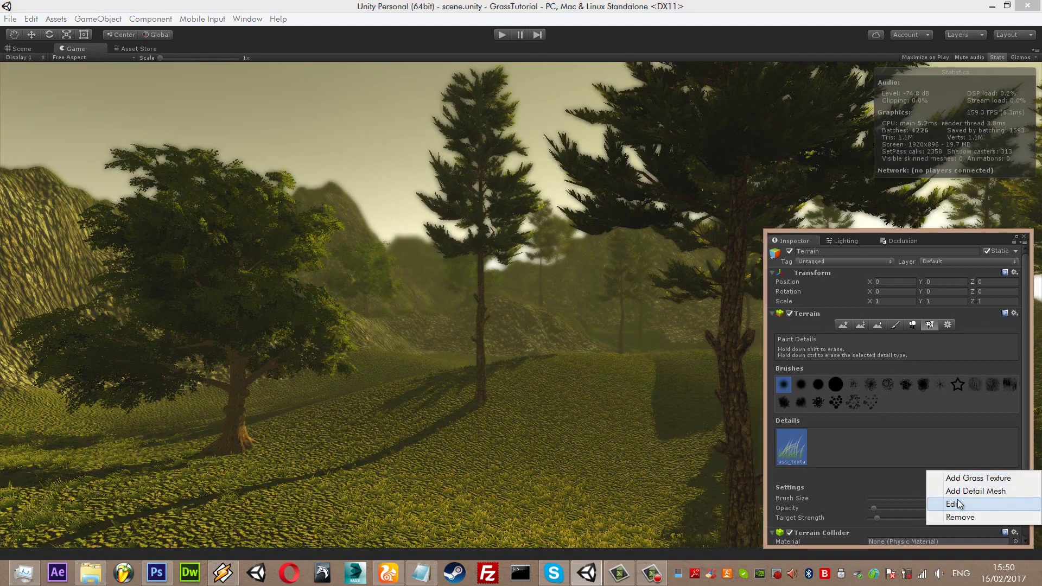
left_click(953, 500)
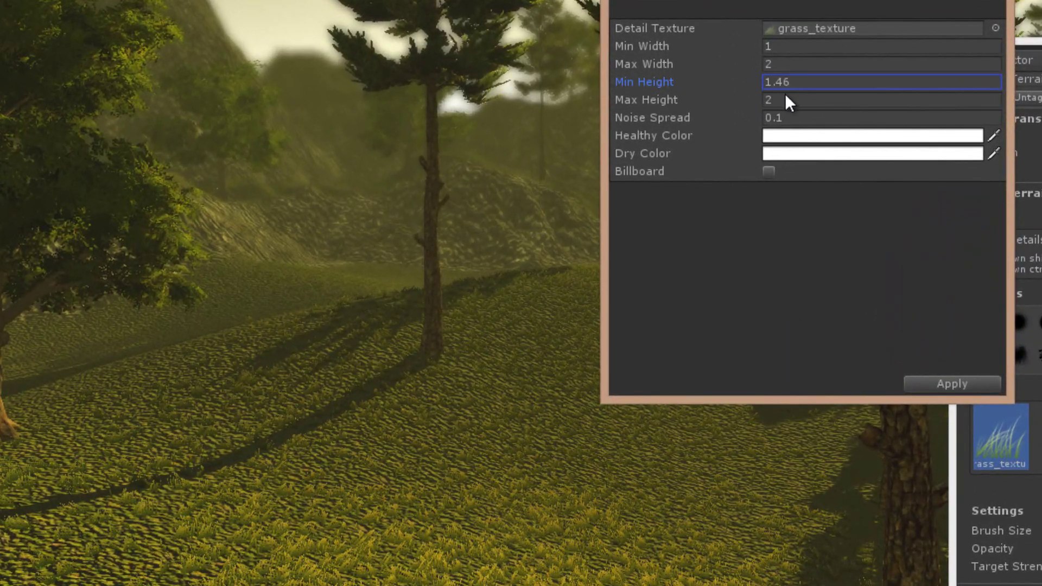
left_click_drag(764, 86, 824, 100)
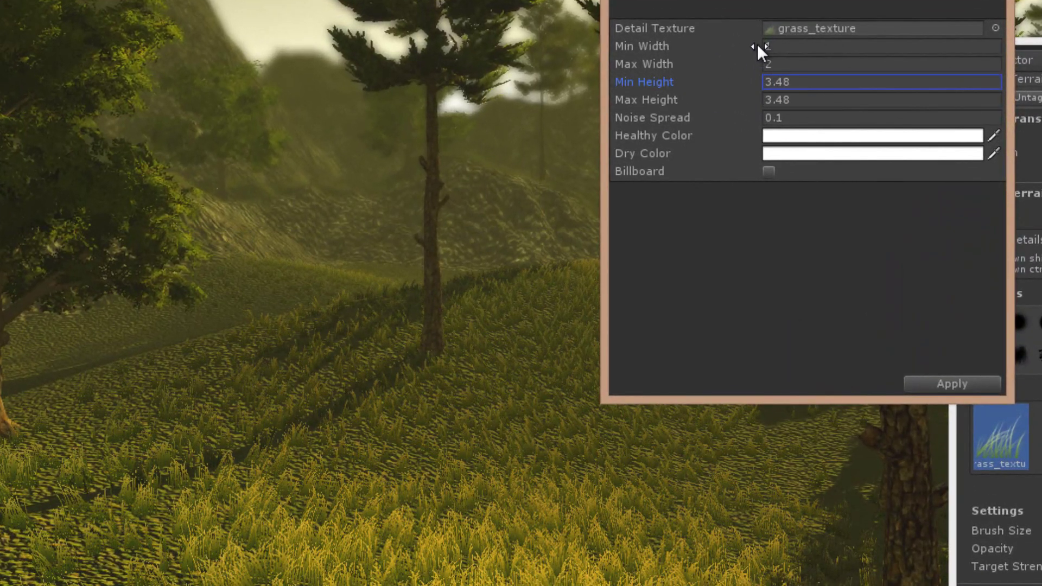
left_click_drag(757, 46, 823, 69)
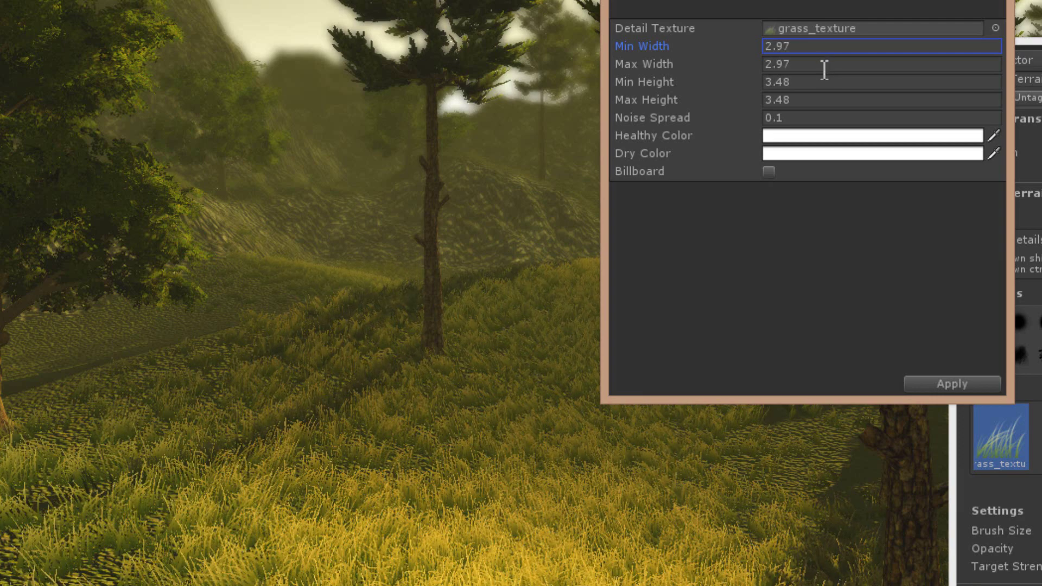
left_click_drag(756, 88, 816, 93)
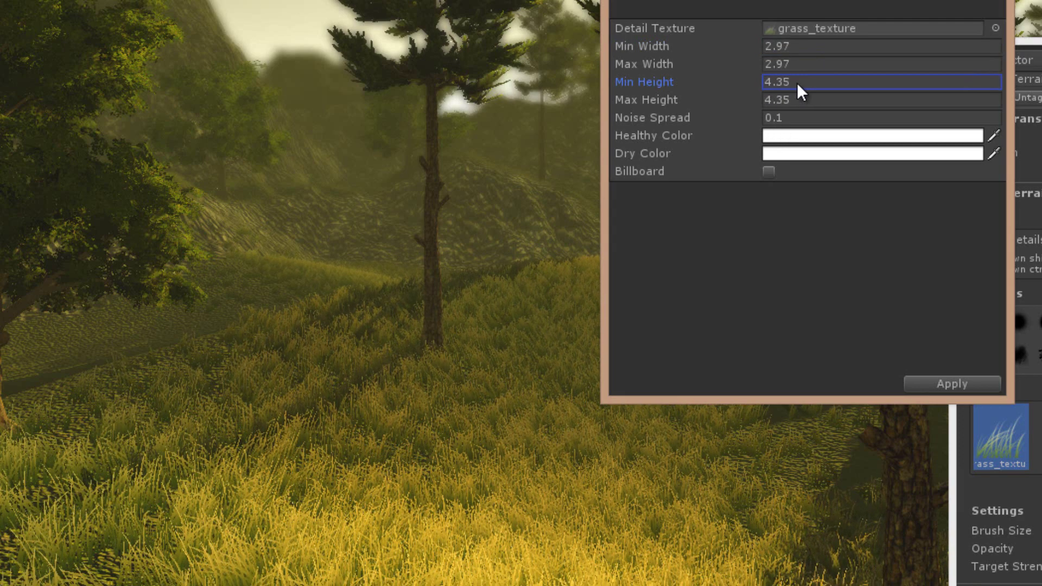
left_click_drag(760, 121, 829, 130)
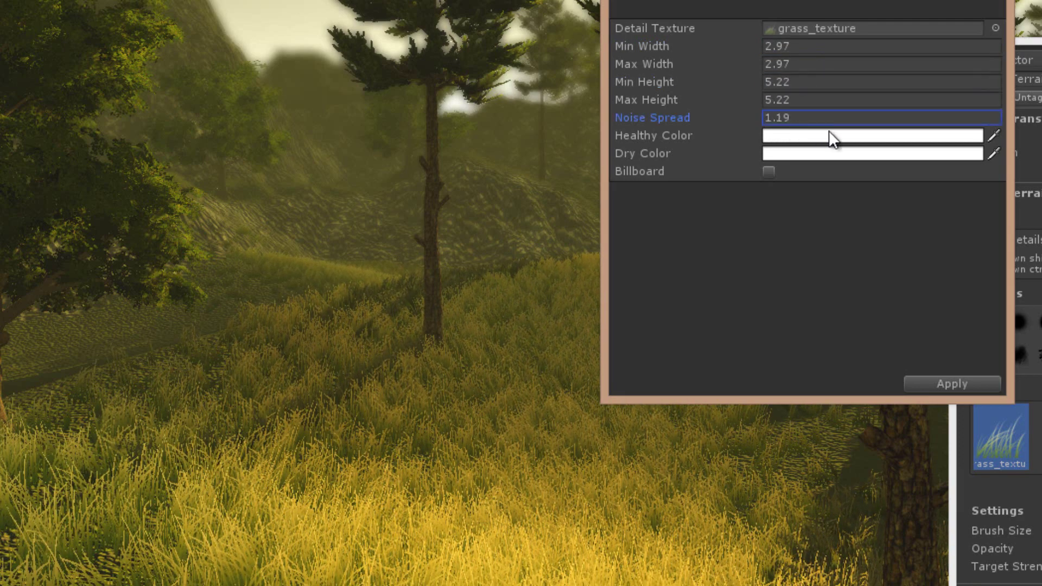
Set the grass Healthy Color to grey and the Dry Color to pale green (D1E8CF).
left_click(837, 142)
left_click_drag(371, 191, 684, 167)
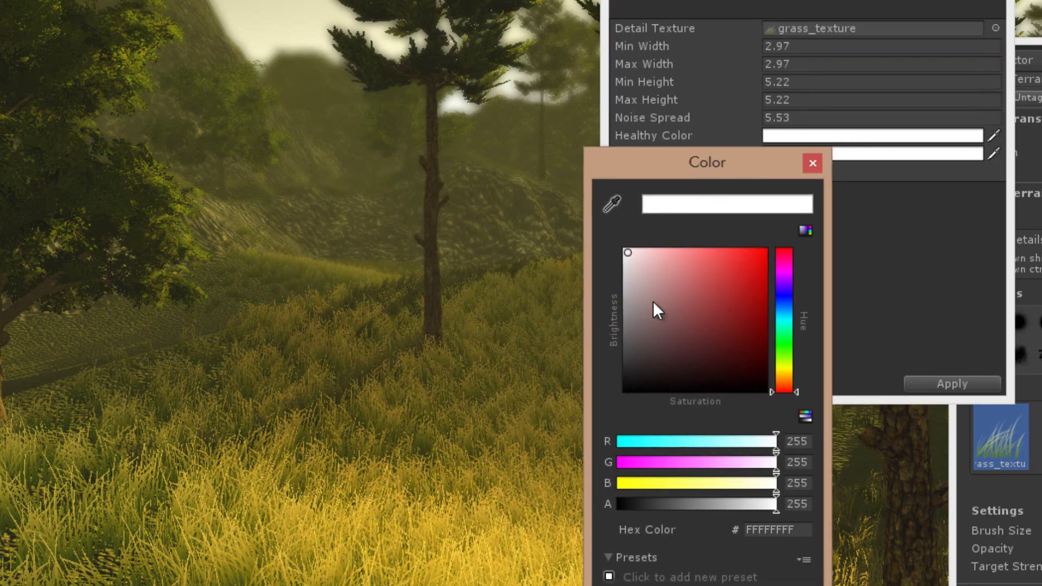
mouse_move(652, 301)
left_mouse_down()
mouse_move(601, 308)
mouse_move(587, 350)
mouse_move(516, 142)
left_mouse_up()
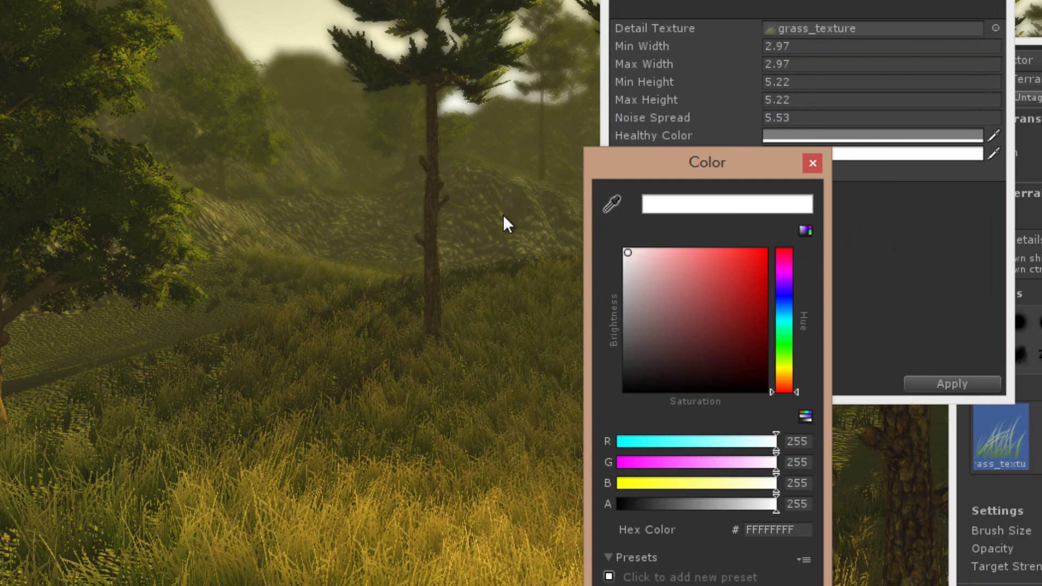
left_click_drag(484, 276, 719, 365)
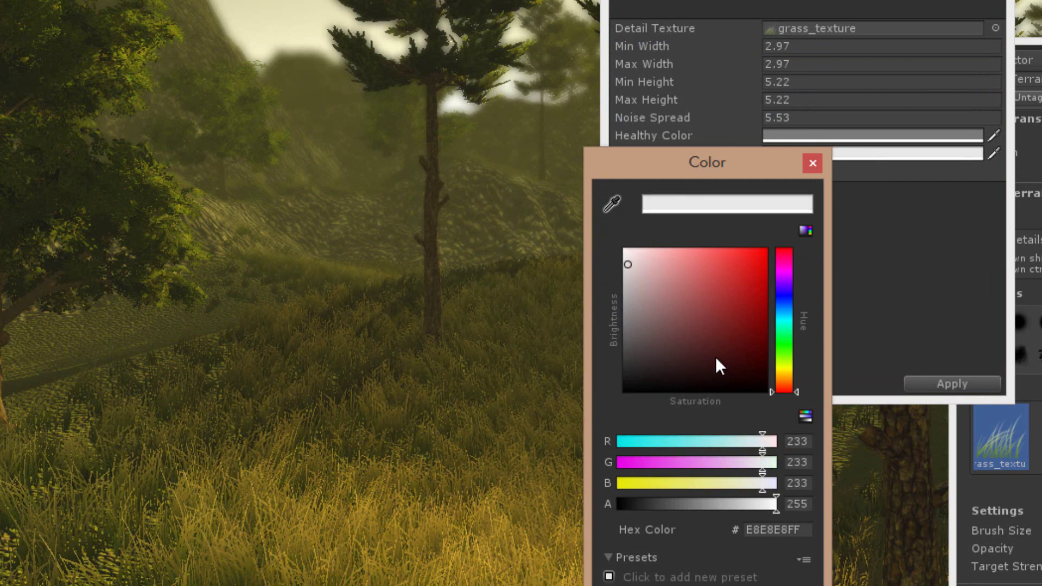
left_click(781, 382)
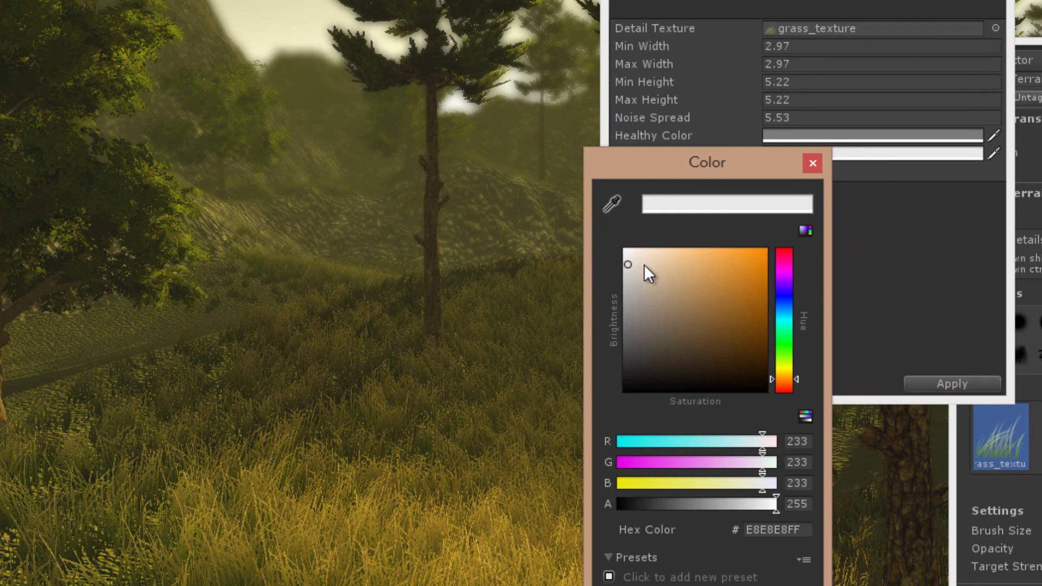
left_click(804, 417)
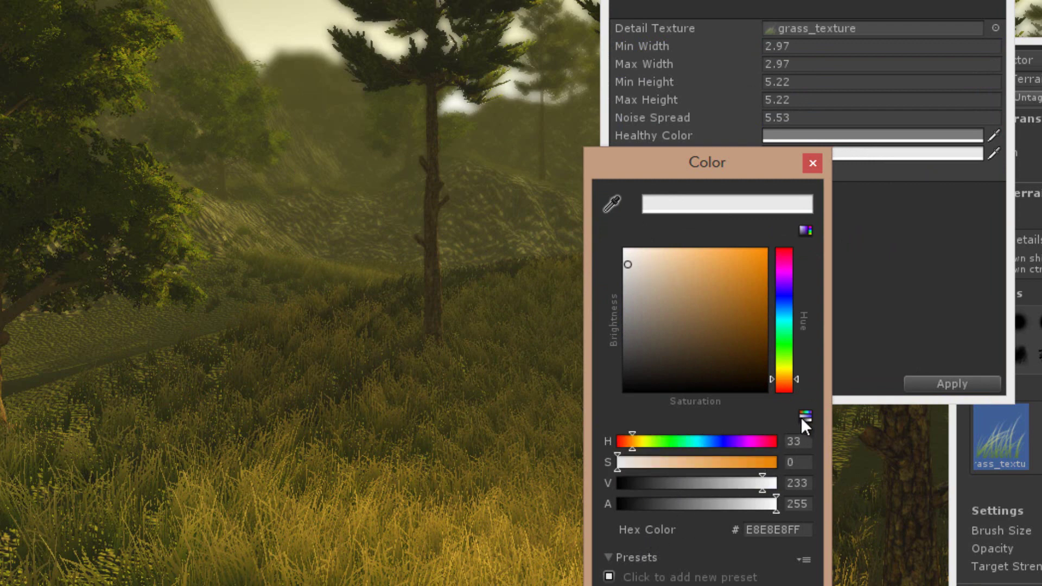
left_click_drag(653, 462, 640, 460)
left_click(787, 343)
left_click(790, 347)
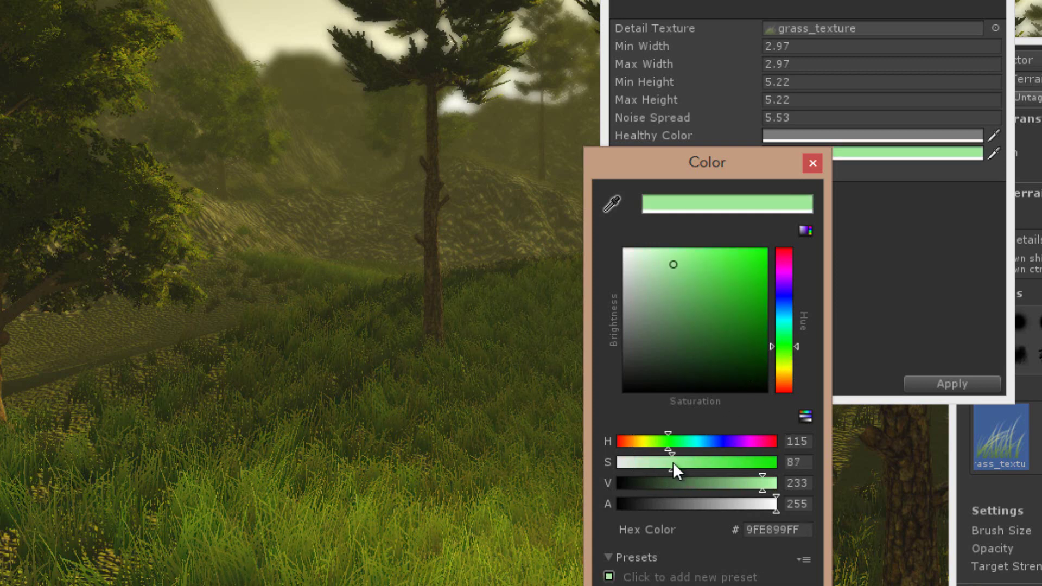
left_click_drag(776, 462, 637, 473)
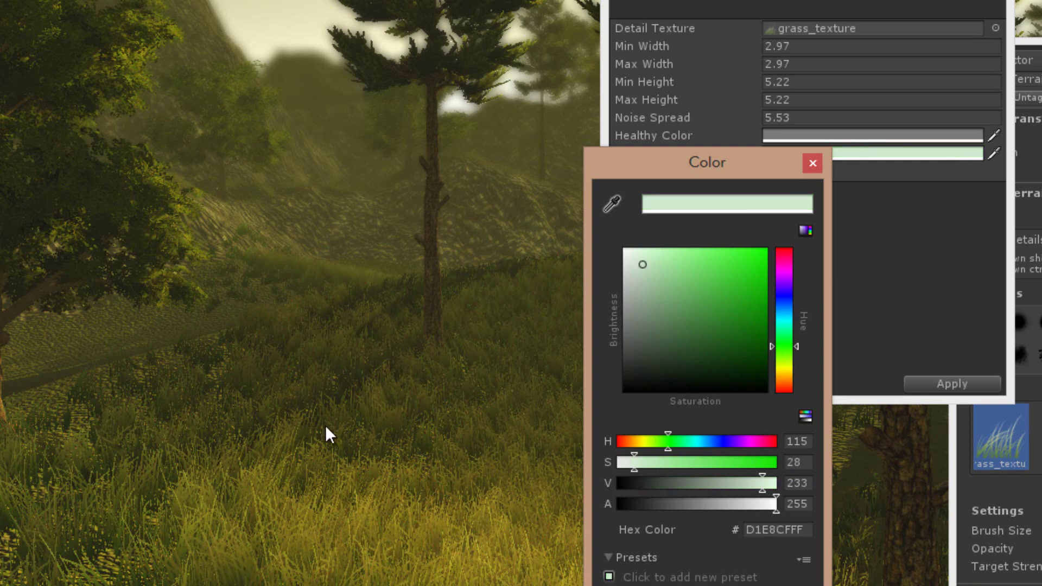
left_click(812, 164)
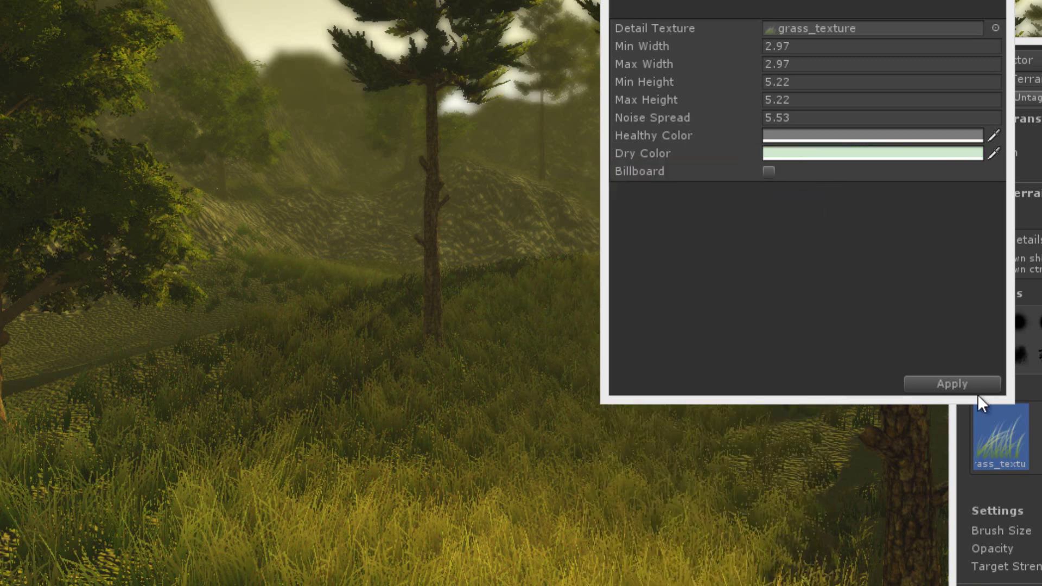
Set the grass Min Width to 3.5 and apply the detail changes.
left_click(763, 46)
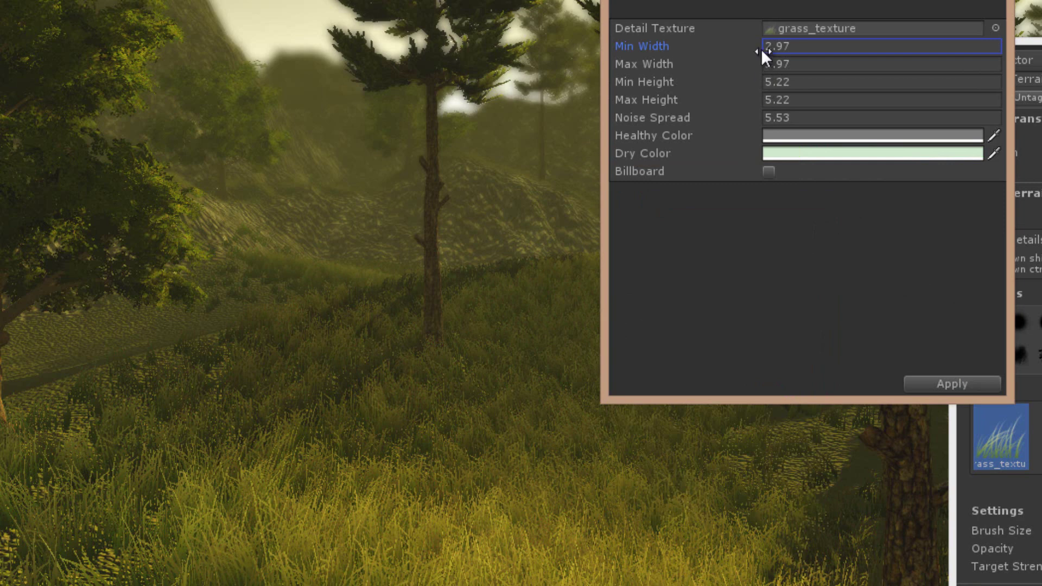
left_click_drag(762, 48, 772, 46)
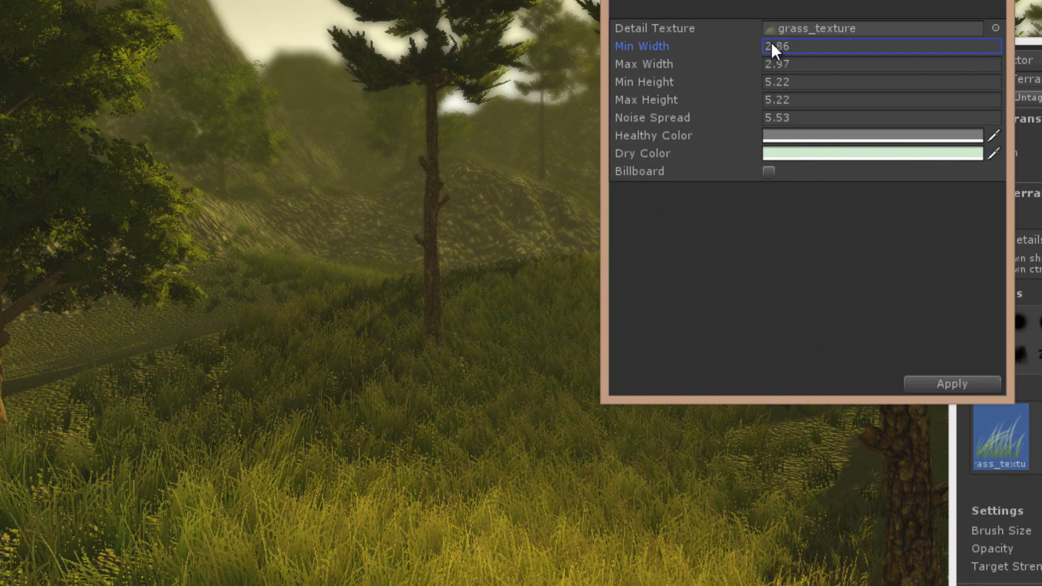
type("3.5")
left_click(747, 102)
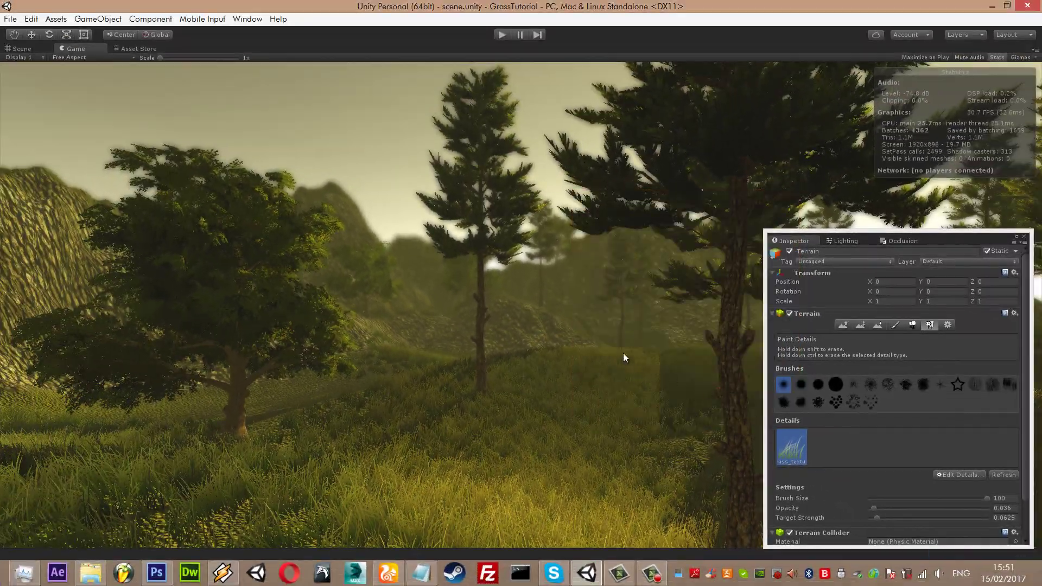
In the Scene view, paint grass detail over the valley floor and upper-right slopes, then return to Game view.
left_click(47, 49)
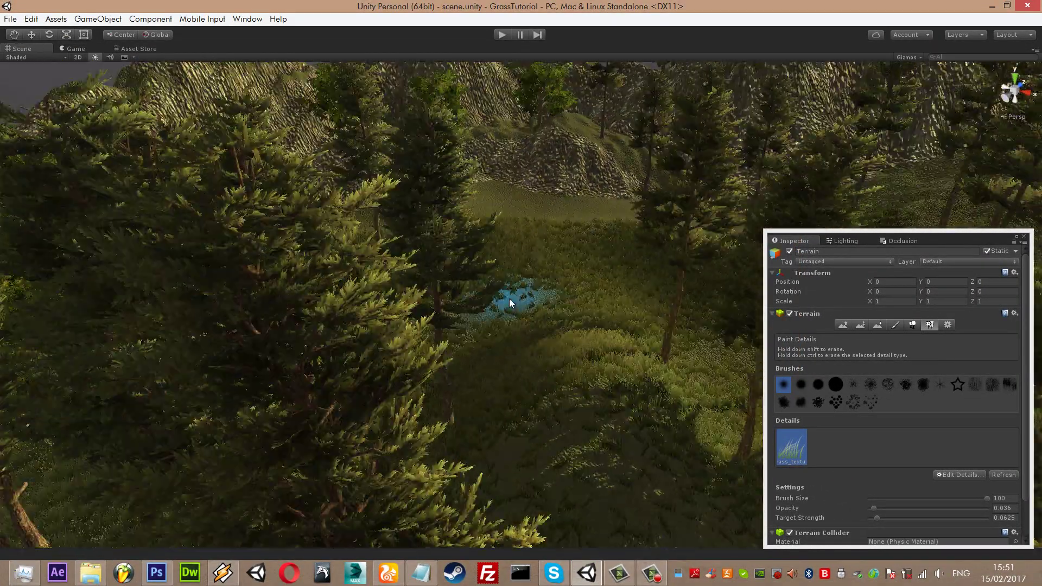
right_click_drag(510, 303, 535, 417)
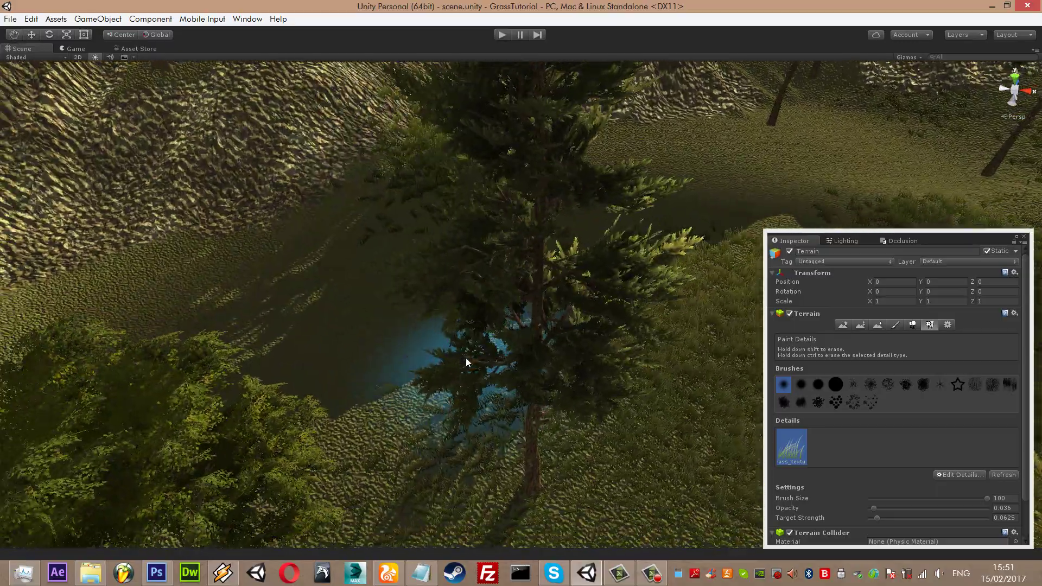
right_click_drag(535, 416, 557, 409)
mouse_move(557, 409)
left_mouse_down()
mouse_move(438, 317)
mouse_move(223, 344)
mouse_move(633, 233)
mouse_move(697, 160)
left_mouse_up()
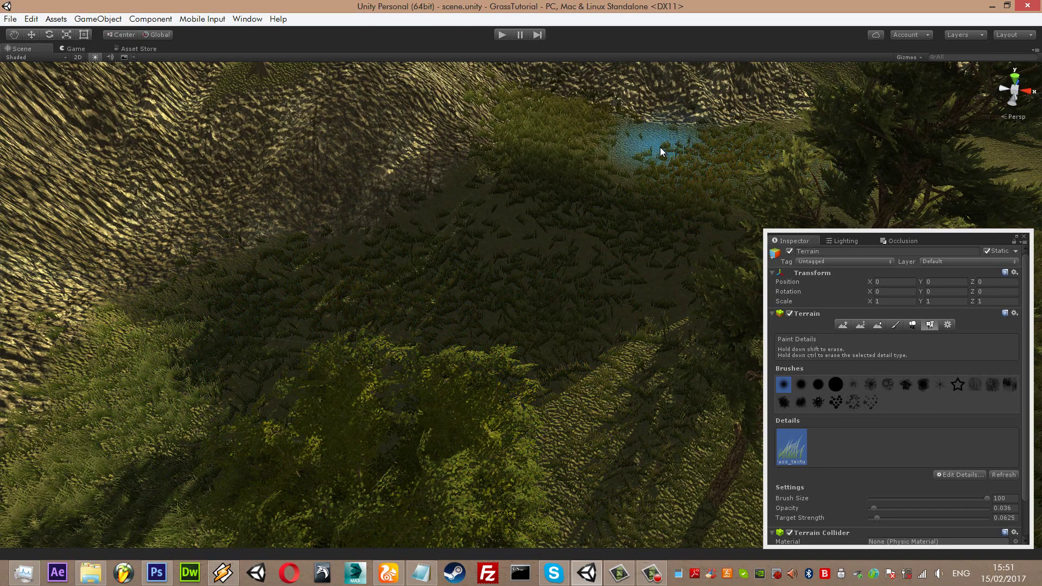
right_click_drag(710, 301, 519, 194)
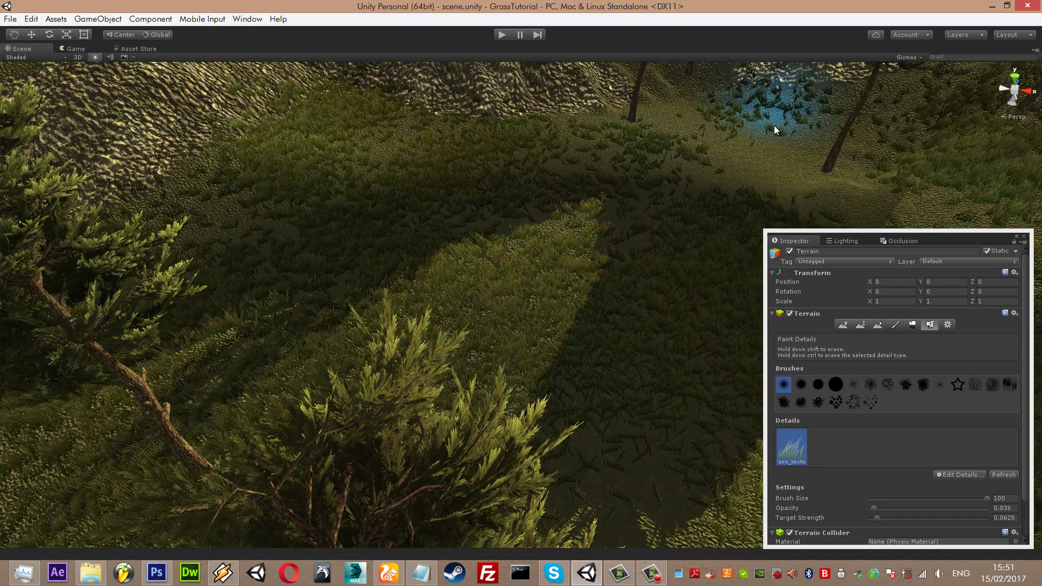
mouse_move(774, 125)
left_mouse_down()
mouse_move(748, 176)
mouse_move(678, 81)
mouse_move(874, 135)
mouse_move(869, 200)
left_mouse_up()
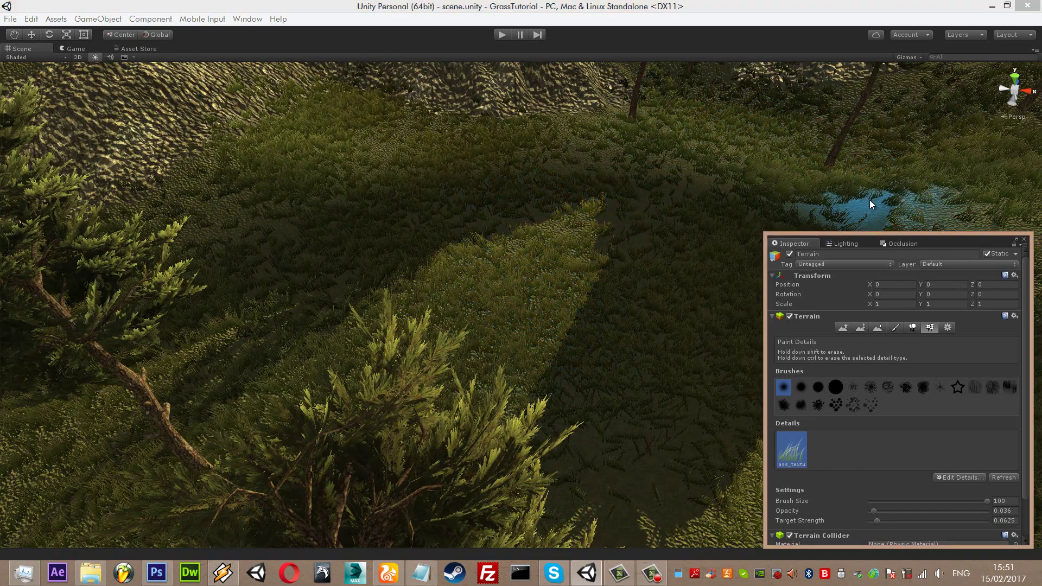
left_click_drag(932, 241, 935, 218)
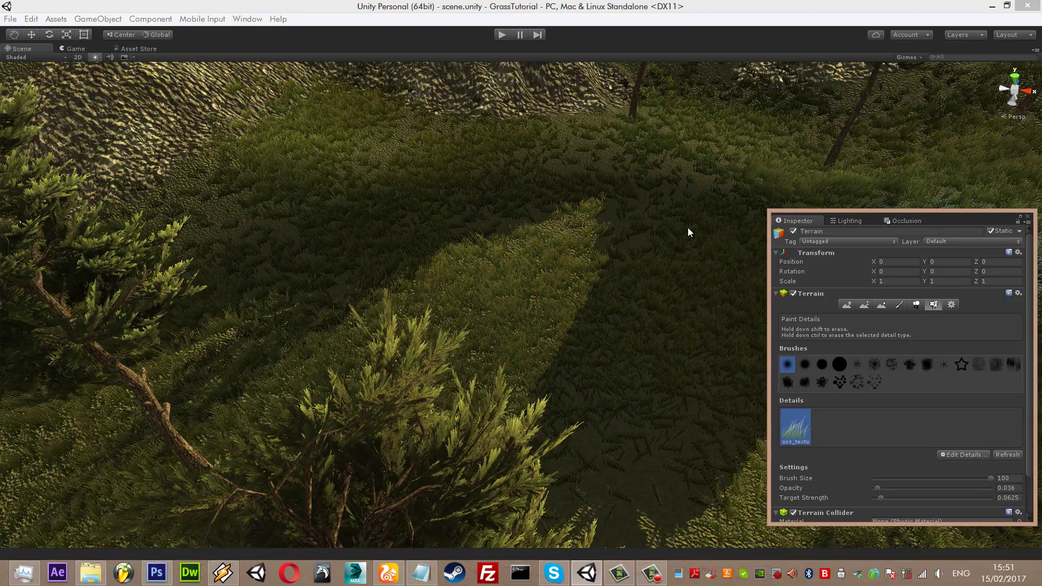
left_click(96, 50)
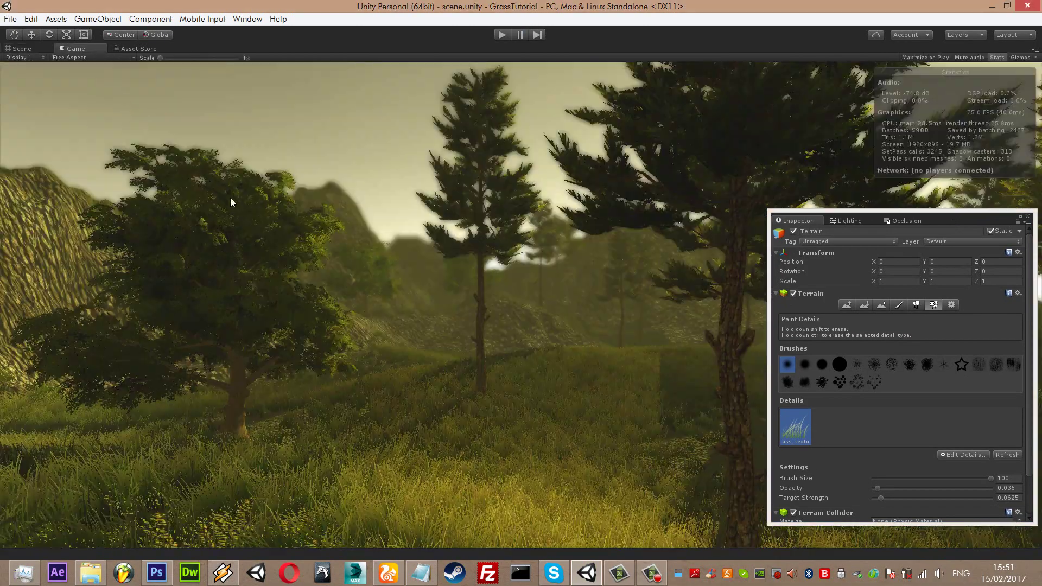
left_click(22, 48)
mouse_move(511, 226)
right_mouse_down()
mouse_move(527, 228)
mouse_move(301, 413)
right_mouse_up()
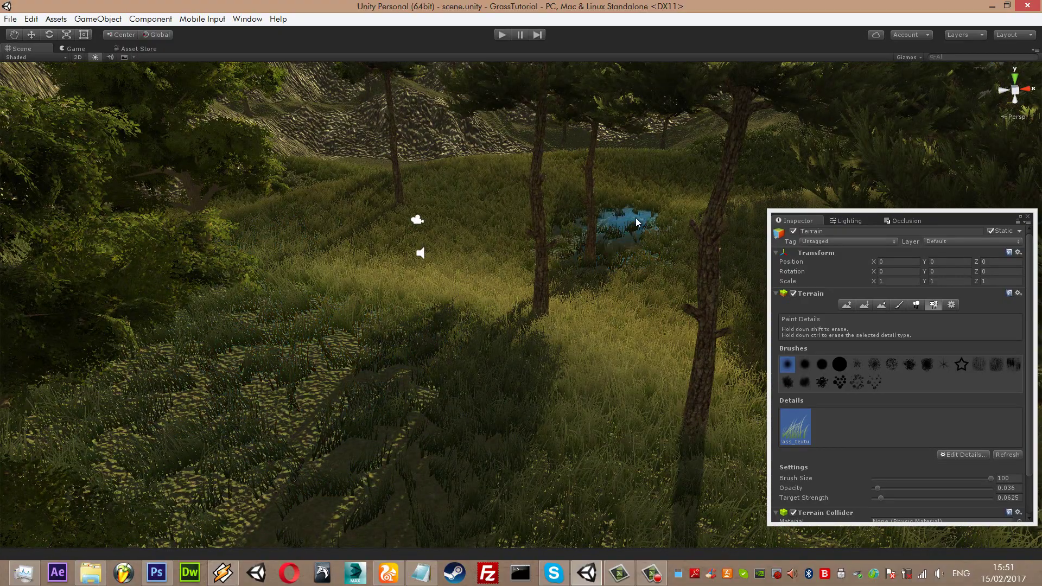
left_click(101, 50)
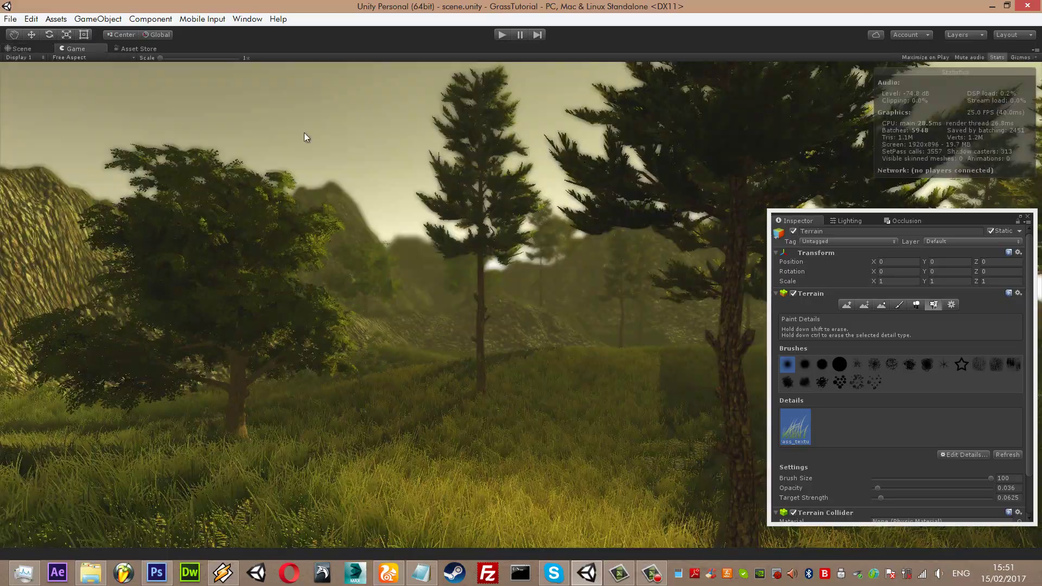
left_click(501, 36)
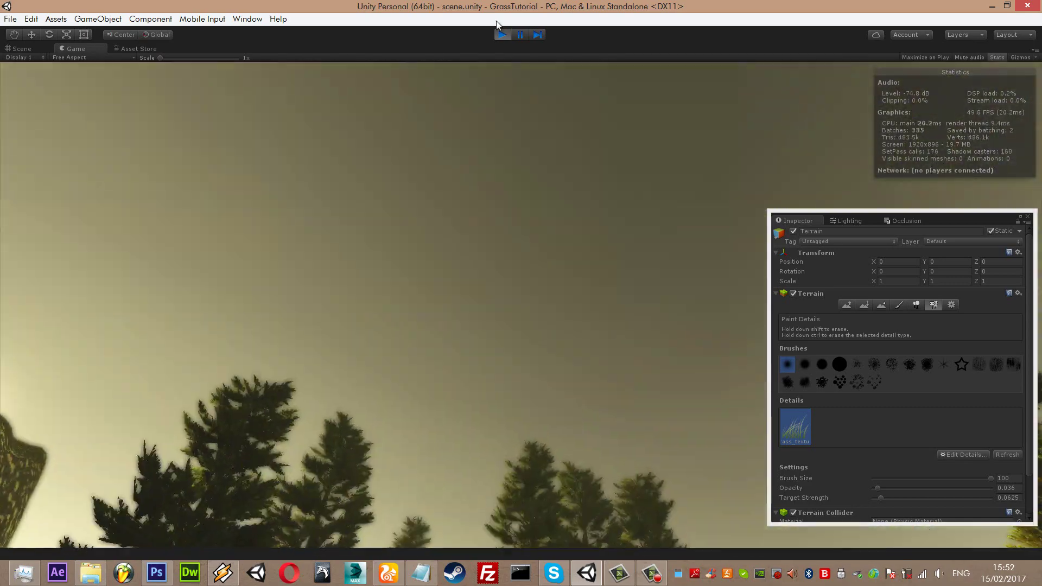
left_click(502, 34)
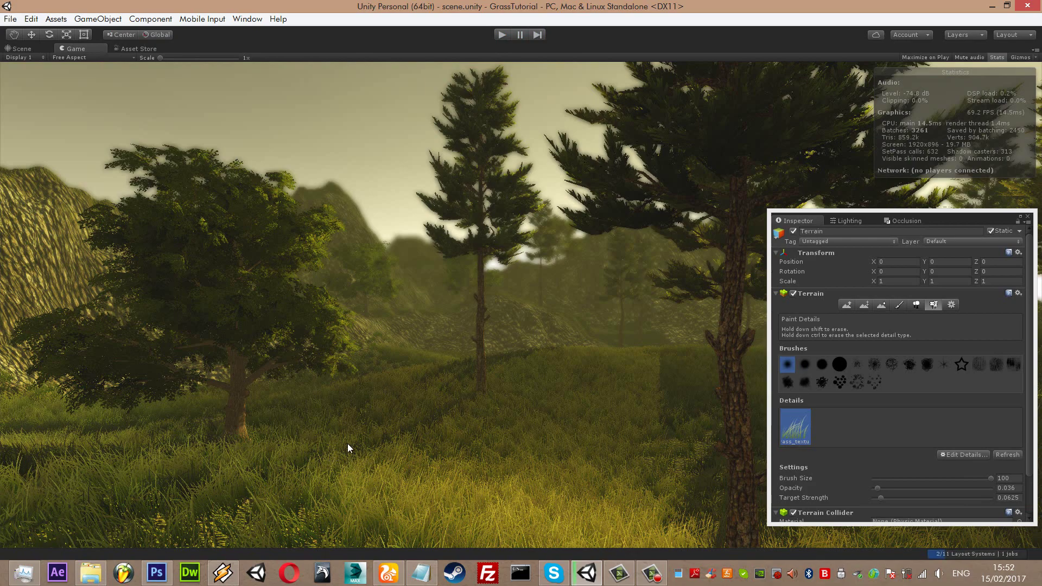
Check Layer 2's blending options, then begin a Polygonal Lasso outline around the right flower.
left_click(169, 576)
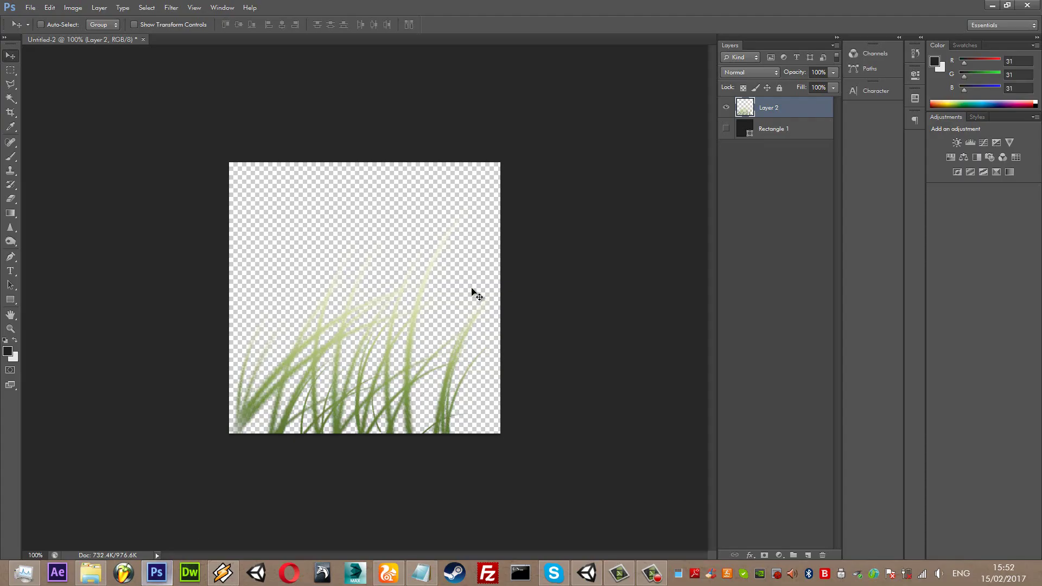
right_click(775, 111)
left_click(786, 114)
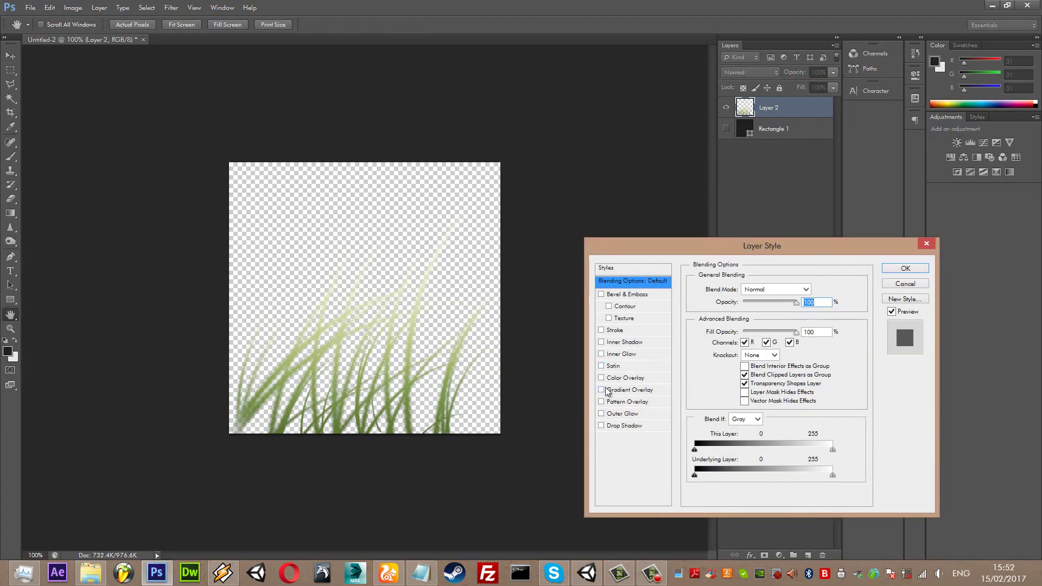
left_click(926, 243)
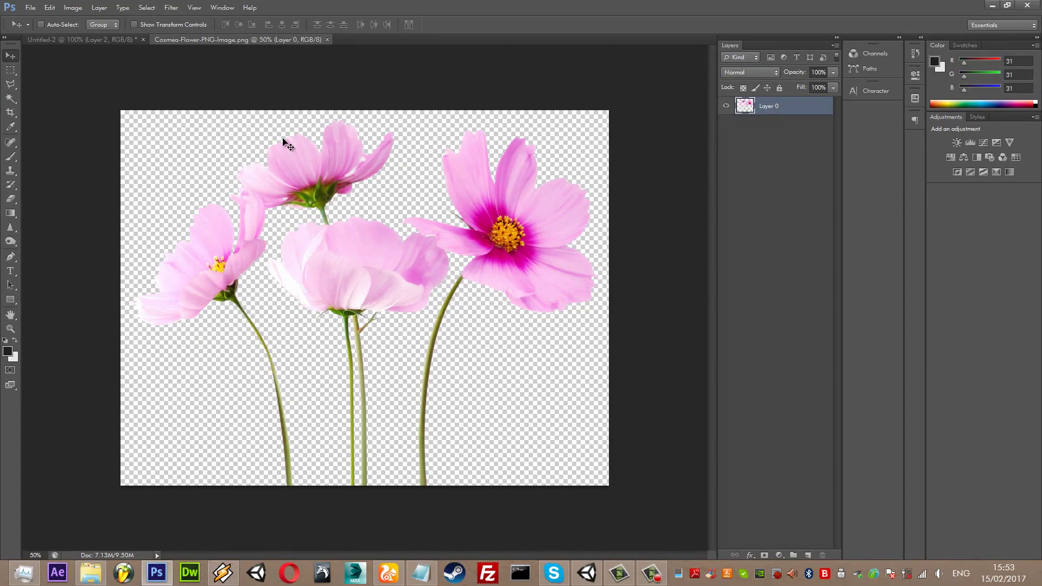
left_click(11, 84)
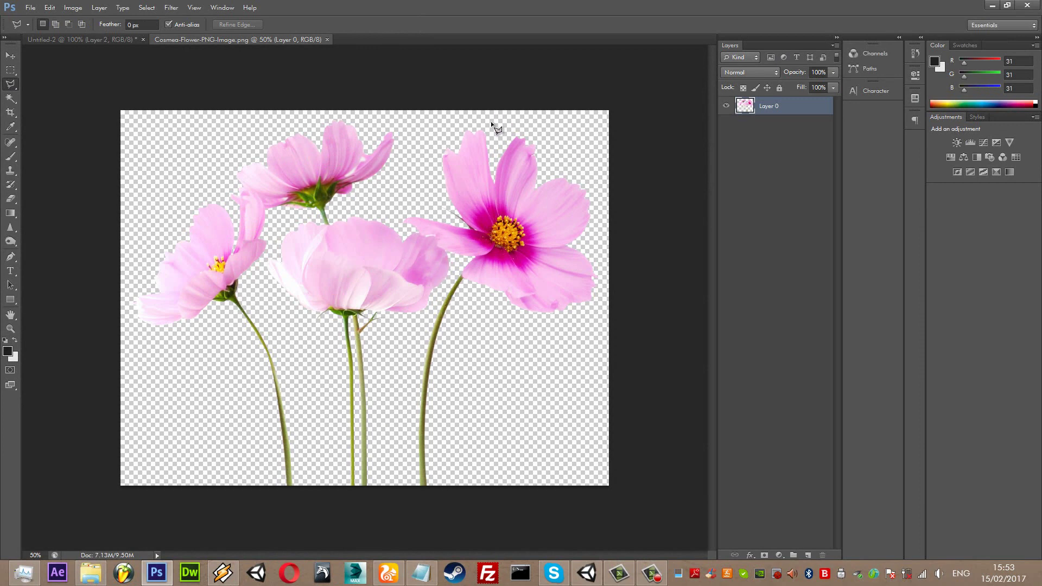
left_click(435, 237)
Cut the right flower and paste it into Untitled-2 as a new layer.
left_click(49, 8)
left_click(65, 76)
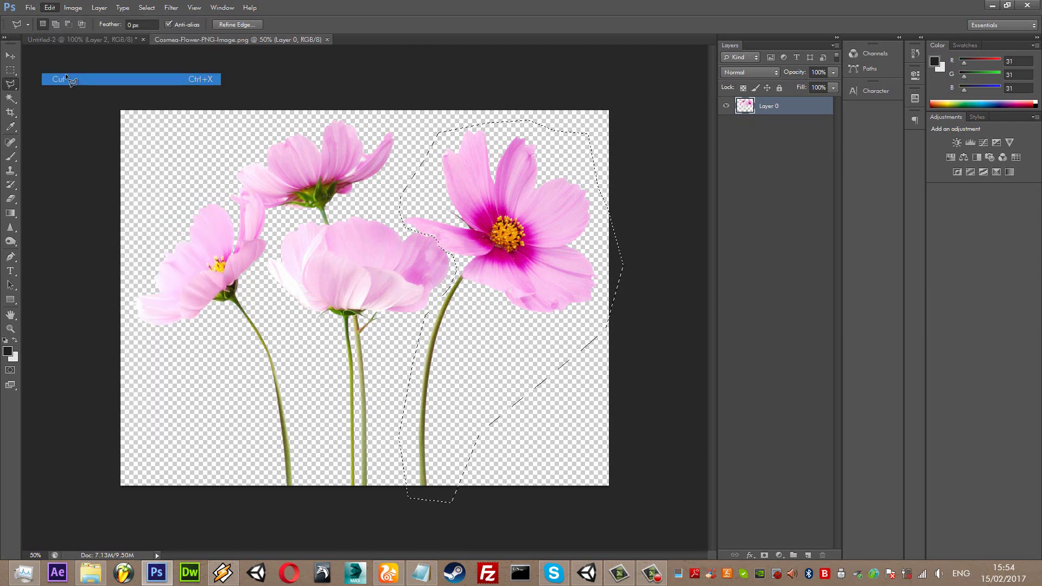
left_click(60, 39)
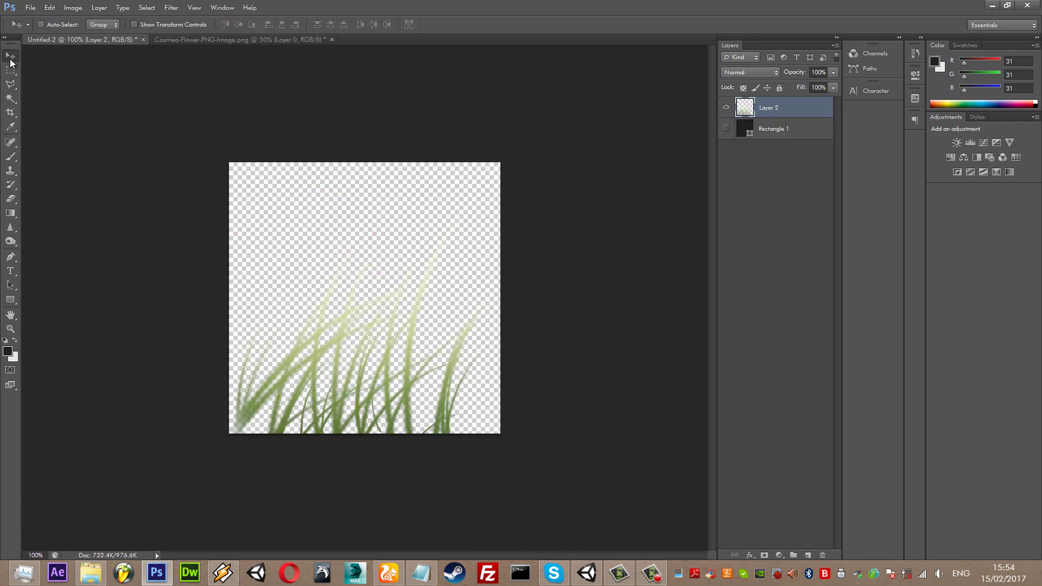
key("ctrl+v")
Free Transform the pasted flower, scaling it down and placing it at the canvas's upper right.
left_click(50, 8)
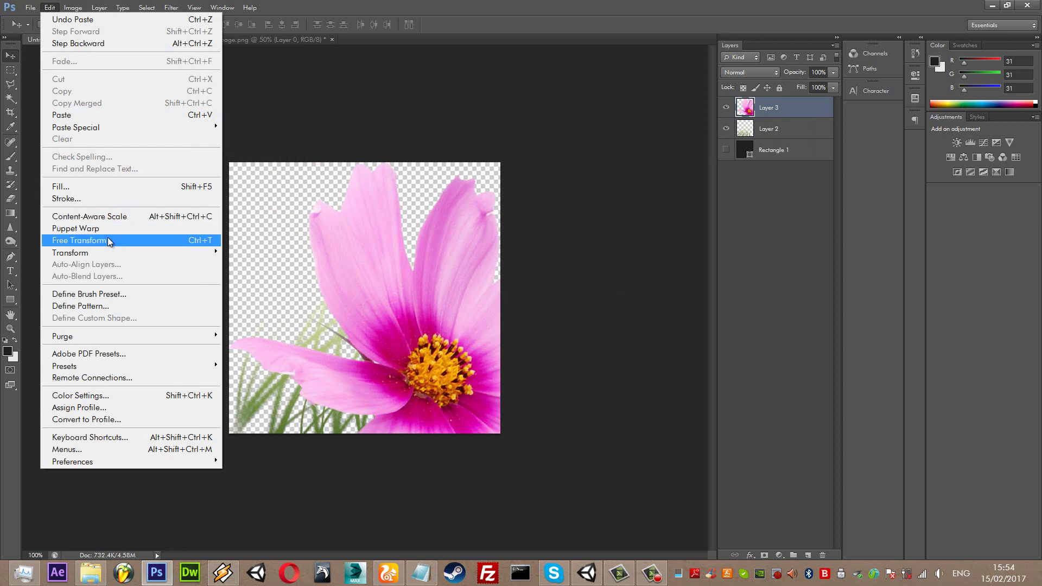
left_click(138, 243)
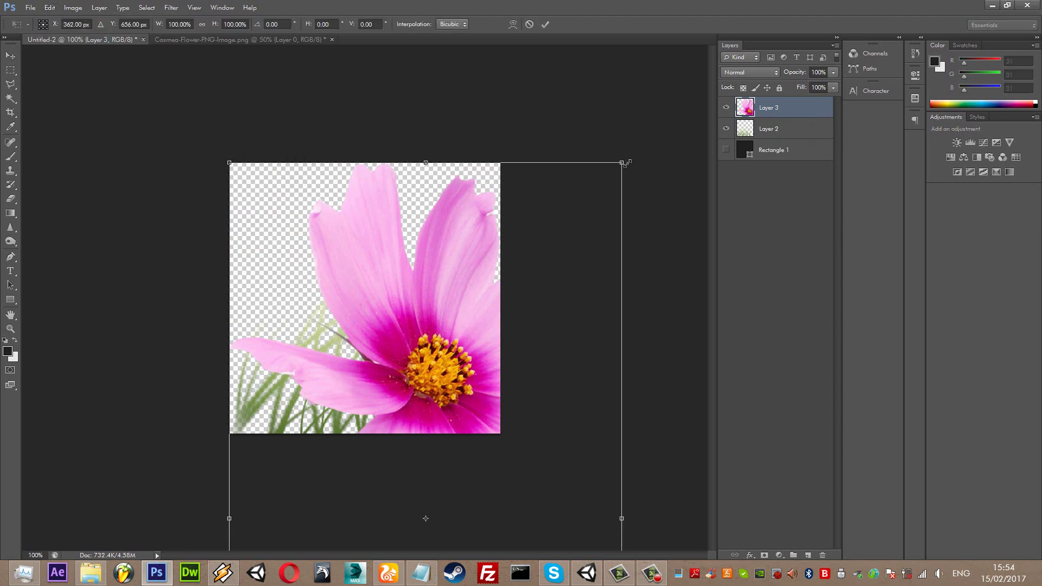
mouse_move(626, 163)
left_mouse_down()
mouse_move(500, 151)
mouse_move(354, 444)
left_mouse_up()
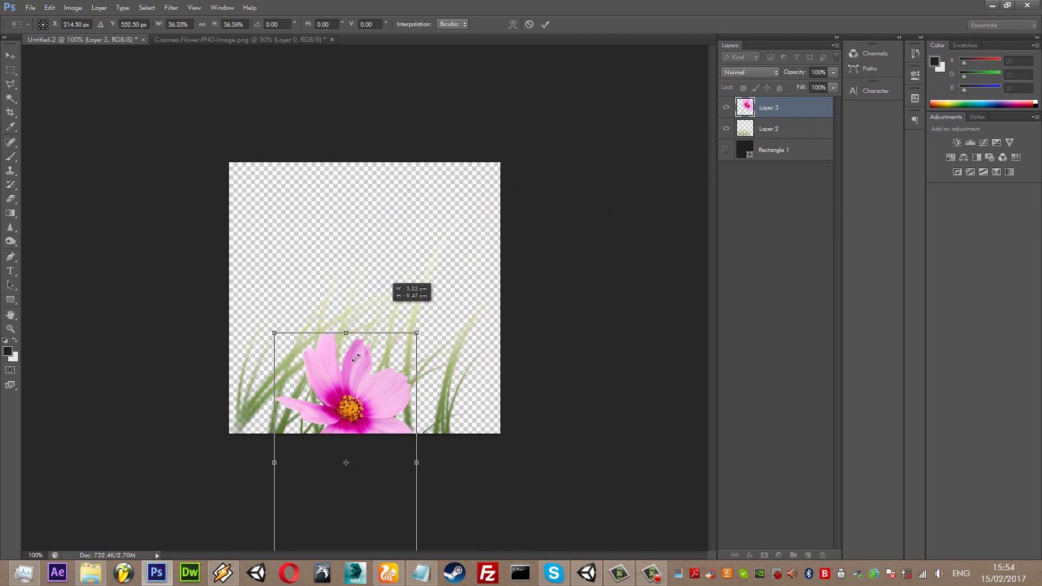
left_click_drag(320, 477, 430, 255)
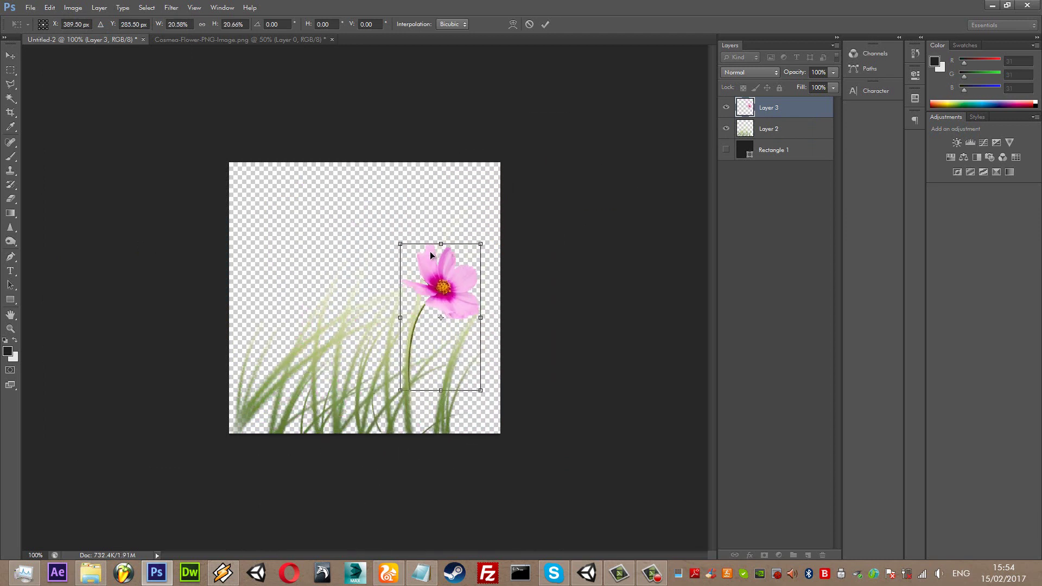
left_click_drag(509, 234, 505, 230)
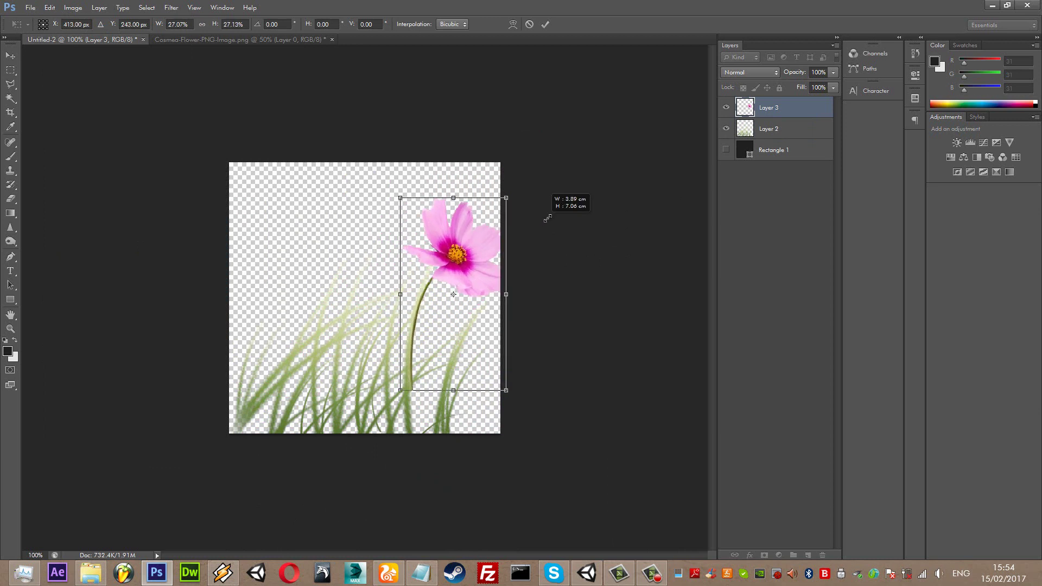
left_click_drag(520, 172, 521, 167)
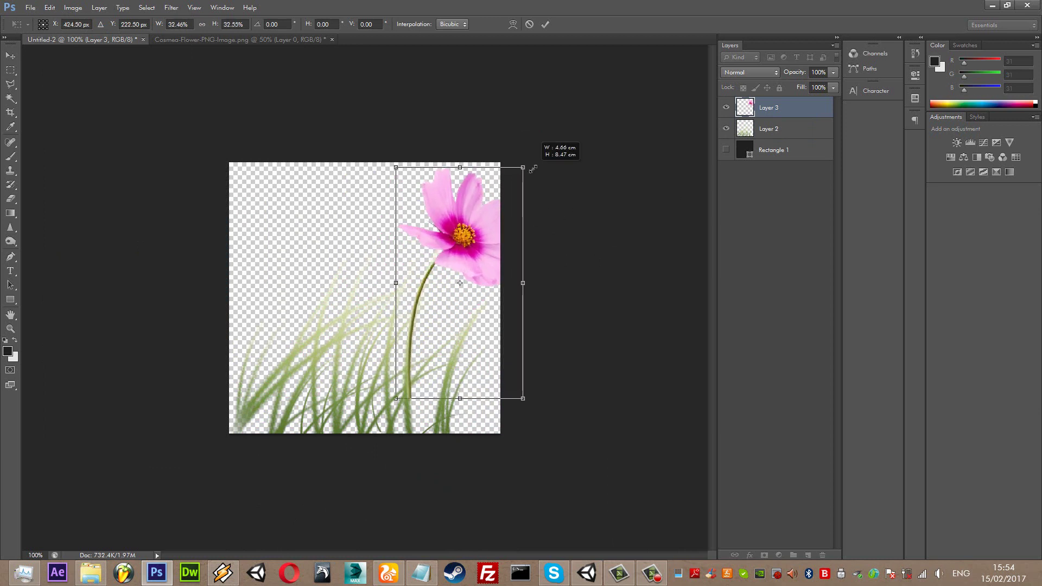
left_click_drag(461, 227, 460, 229)
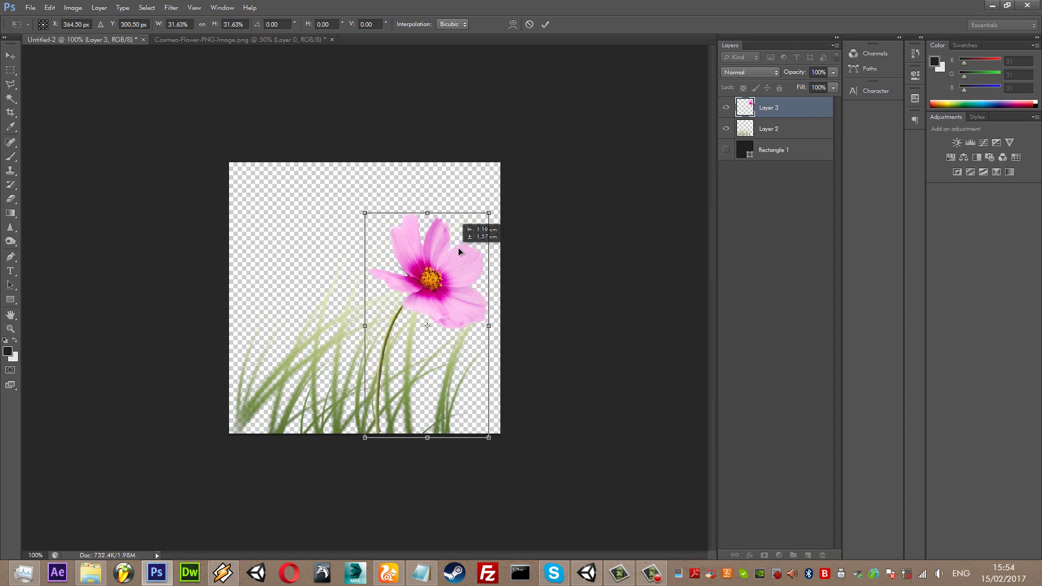
left_click_drag(450, 251, 461, 246)
mouse_move(488, 205)
left_mouse_down("alt+shift")
mouse_move(456, 242)
mouse_move(427, 225)
left_mouse_up("alt+shift")
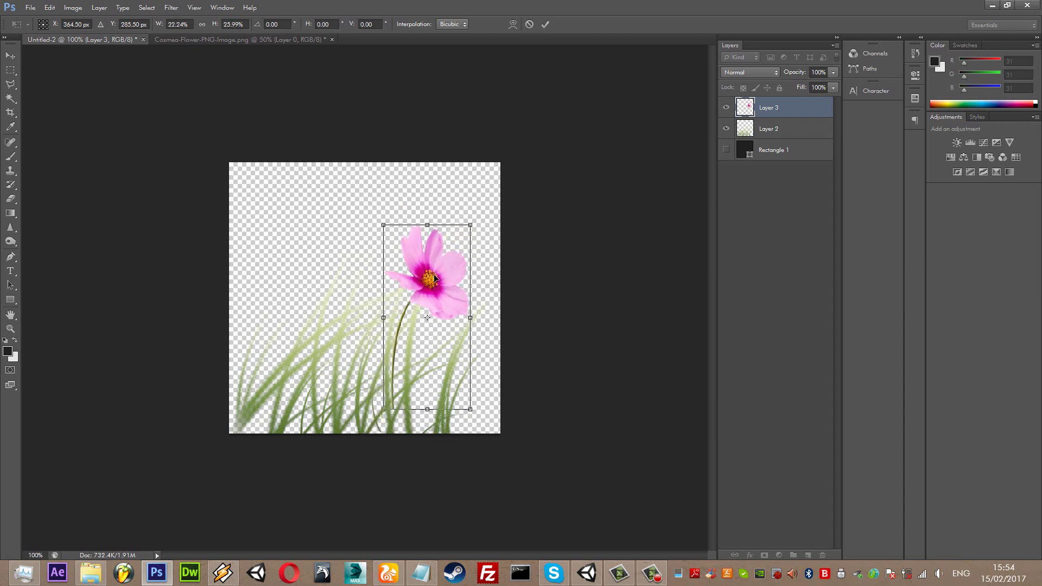
left_click_drag(434, 278, 434, 268)
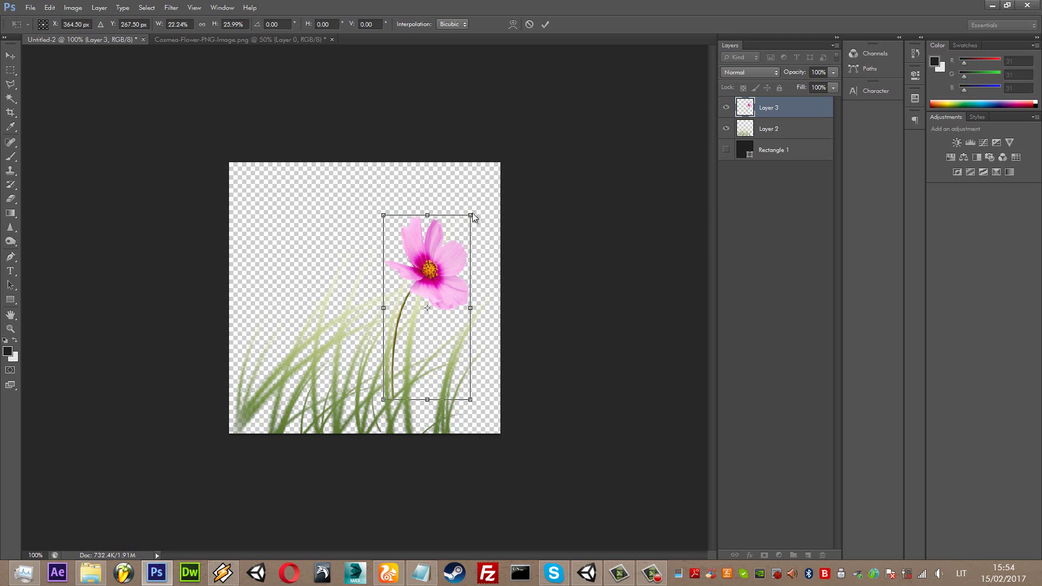
mouse_move(427, 215)
left_mouse_down()
mouse_move(427, 240)
mouse_move(485, 223)
left_mouse_up()
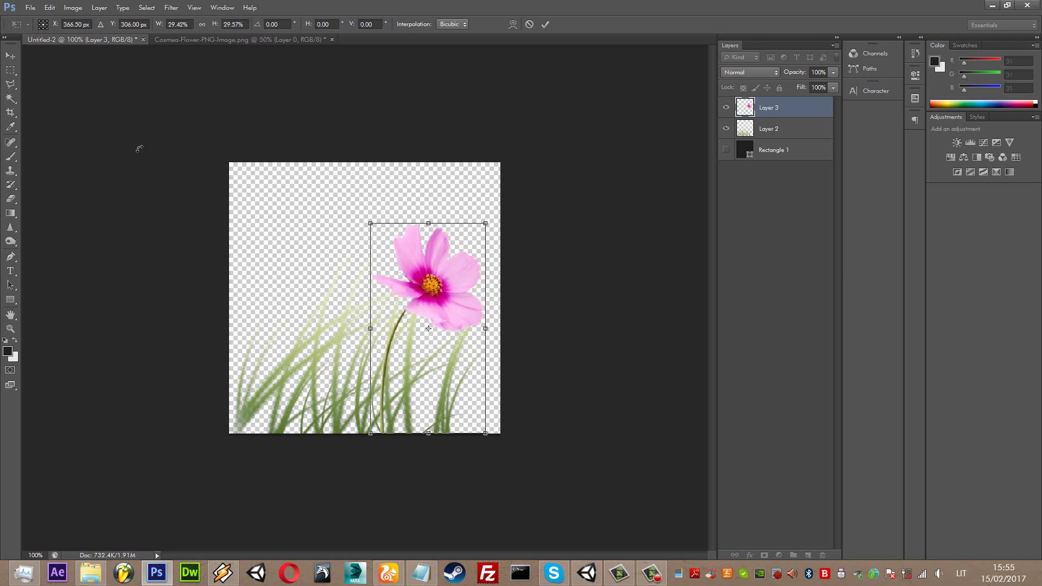
left_click(12, 56)
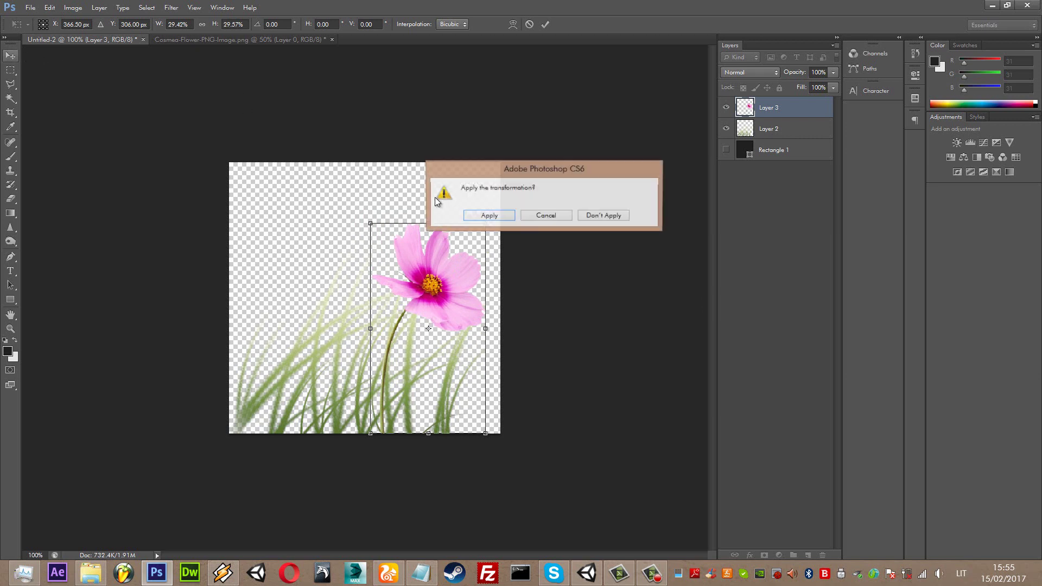
left_click(482, 213)
Move the flower's Layer 3 below the grass layer and nudge the flower right.
left_click_drag(781, 149, 767, 148)
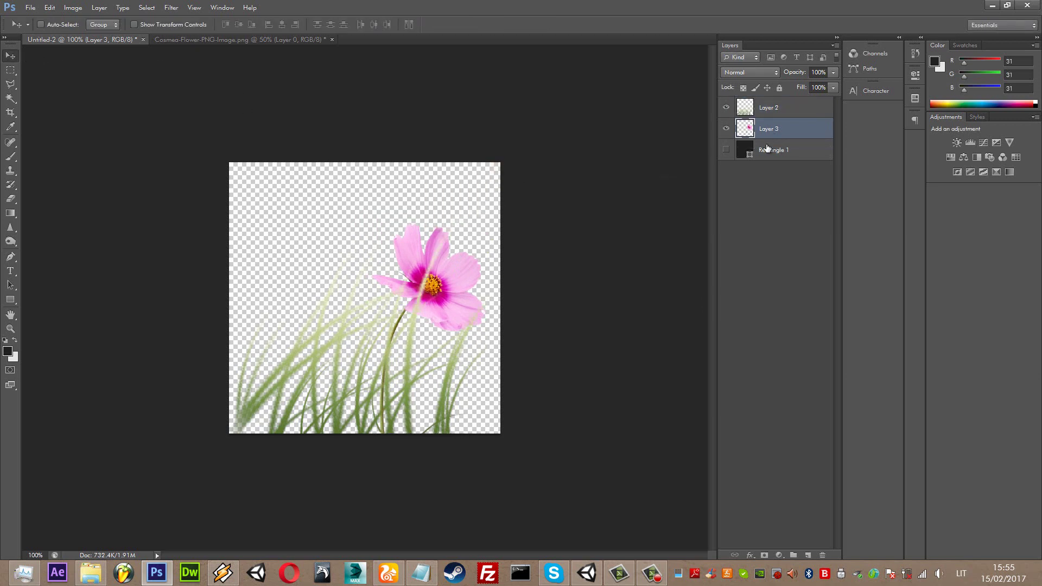
left_click_drag(441, 288, 445, 287)
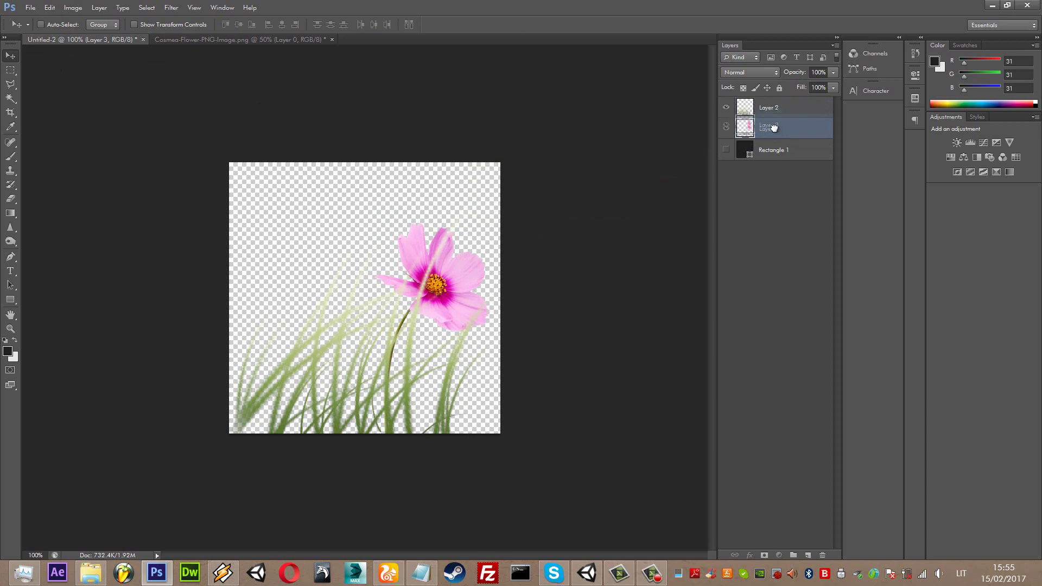
left_click(277, 39)
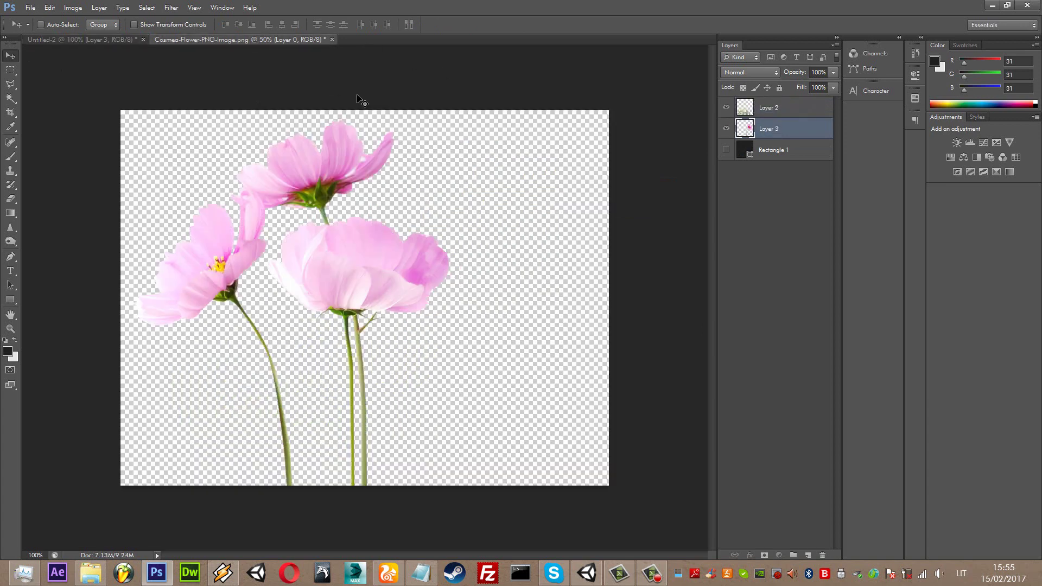
Outline the left flower and its stem with the Polygonal Lasso, cut it, then undo the cut.
left_click(10, 84)
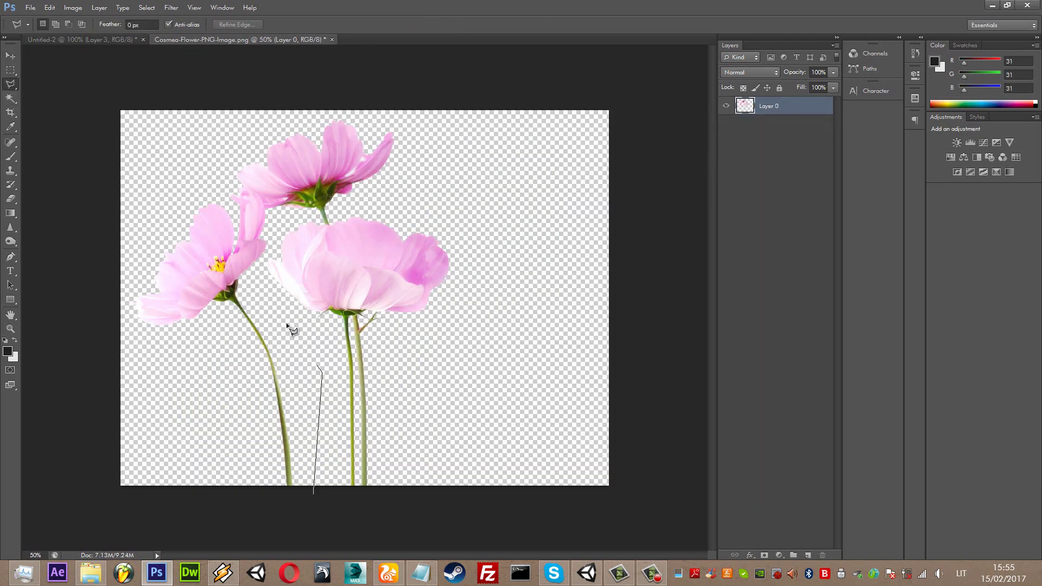
left_click(265, 206)
left_click(120, 291)
left_click(126, 343)
left_click(177, 402)
left_click(216, 416)
left_click(248, 480)
left_click(315, 496)
left_click(50, 7)
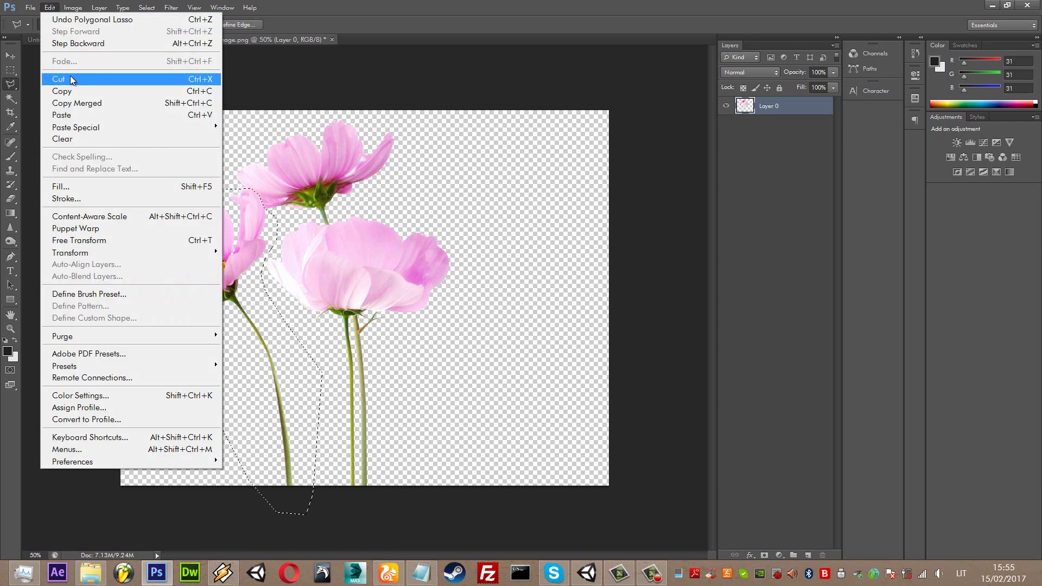
left_click(76, 77)
key("ctrl+z")
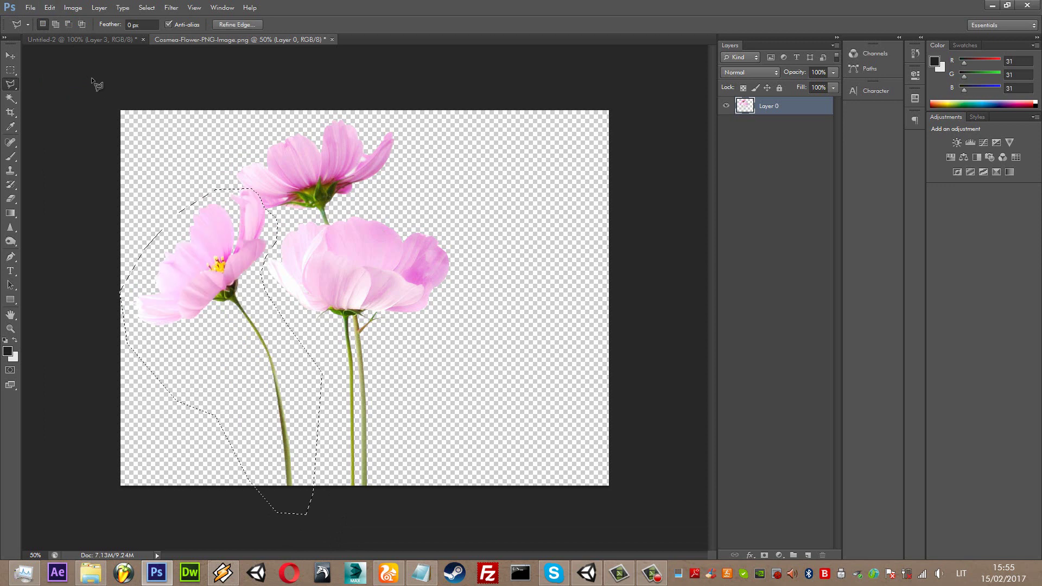
Select the left two-thirds of the image, Copy Merged, and paste it into Untitled-2.
left_click(140, 121)
left_click(278, 332)
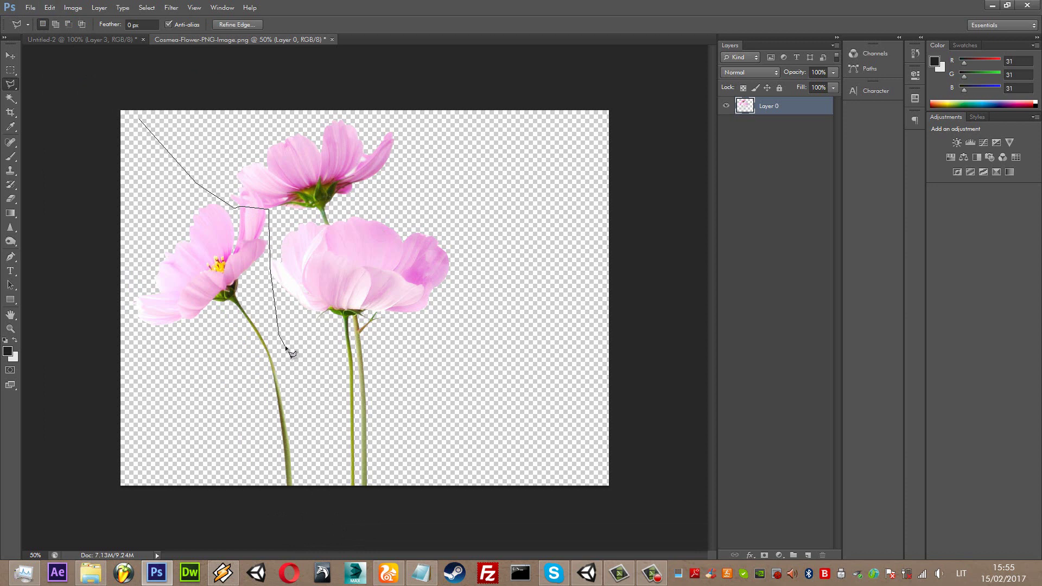
left_click(10, 70)
left_click_drag(106, 94, 457, 486)
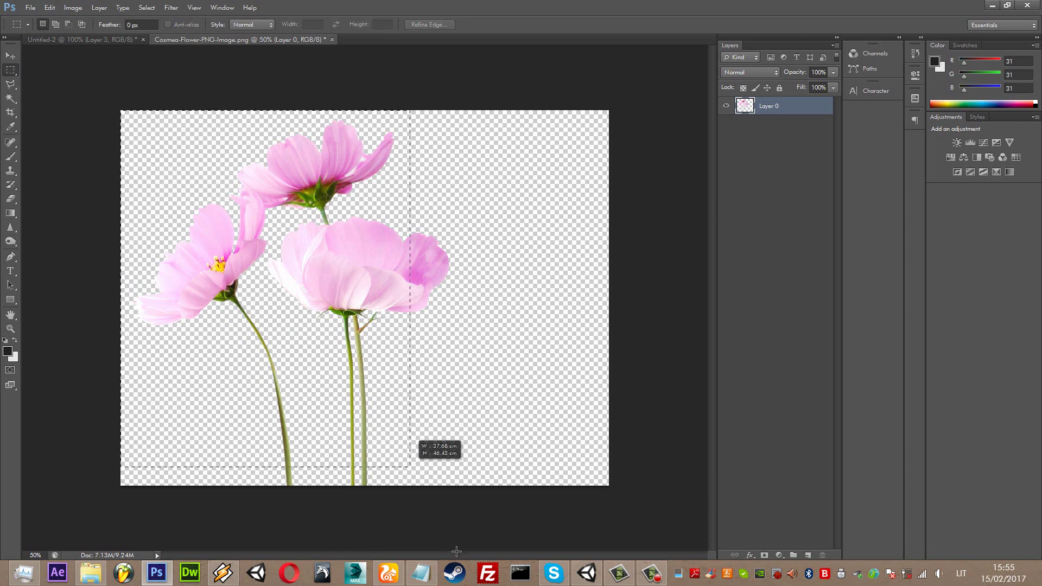
left_click(50, 7)
left_click(94, 103)
left_click(110, 40)
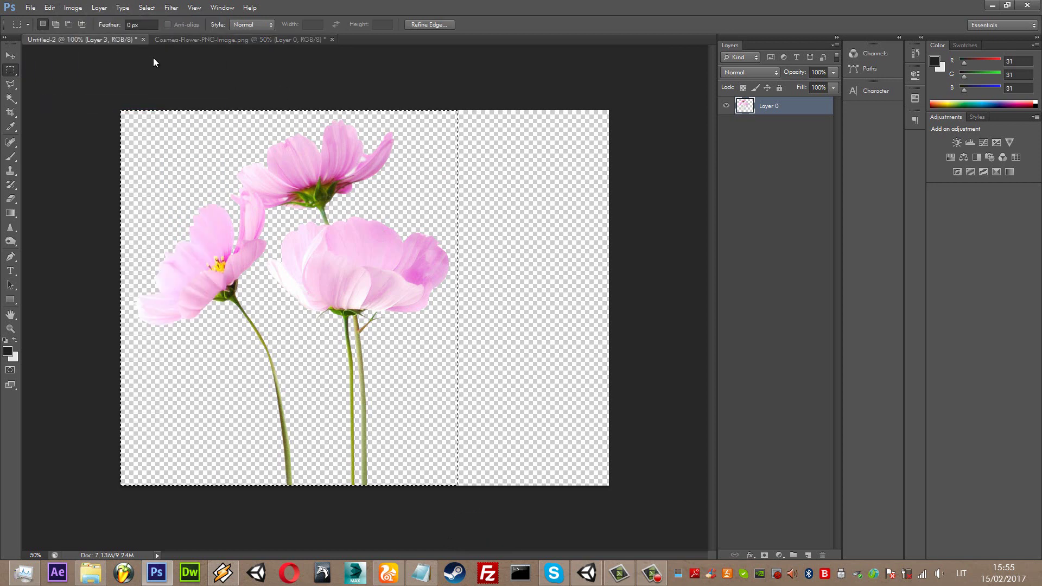
key("ctrl+v")
Free Transform the pasted flower cluster, shrinking it and placing it at the left of the canvas.
left_click(49, 8)
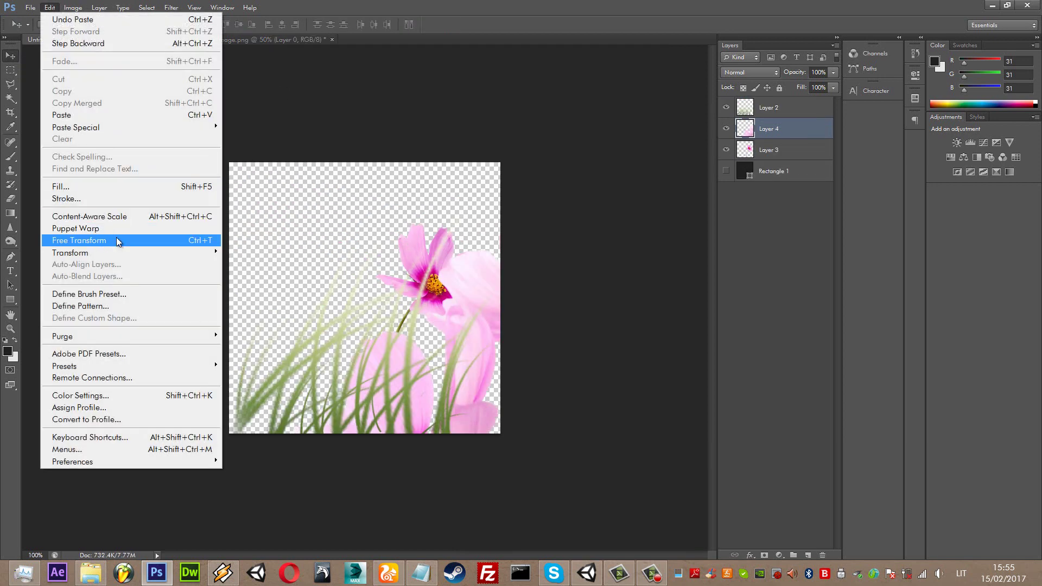
left_click(125, 241)
key("ctrl+0")
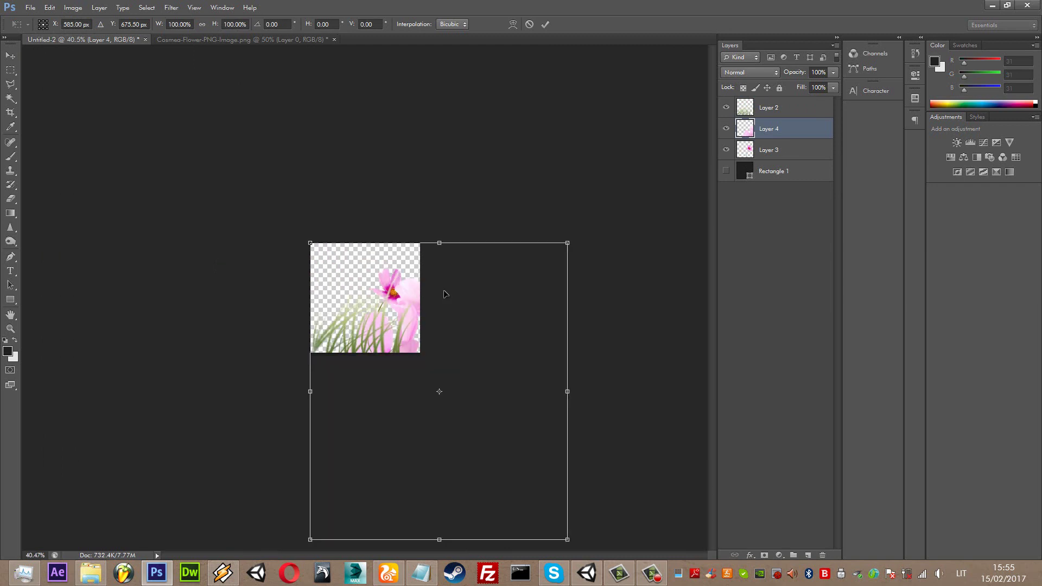
left_click_drag(555, 520, 382, 346, "alt")
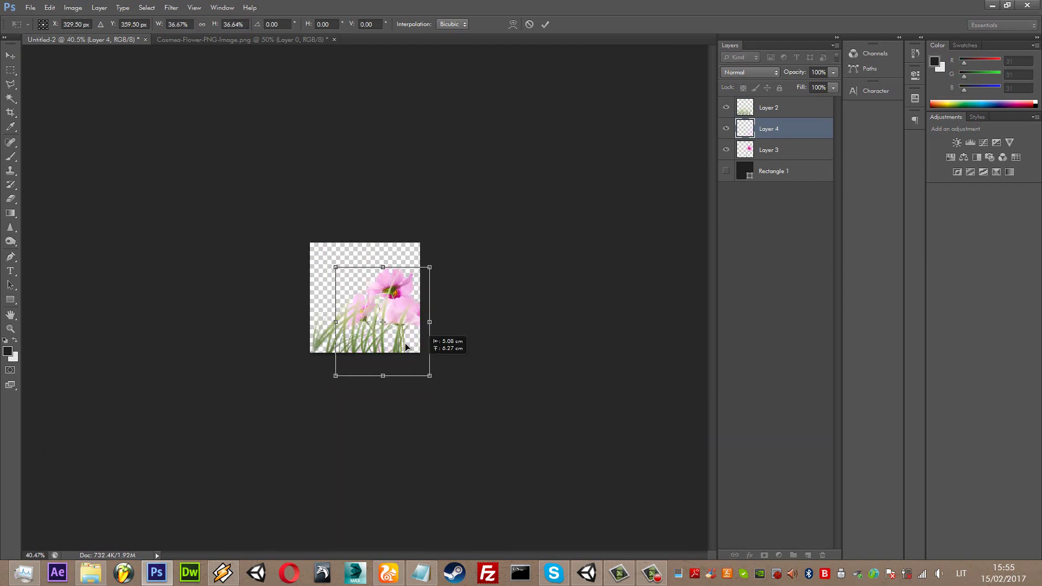
key("ctrl+1")
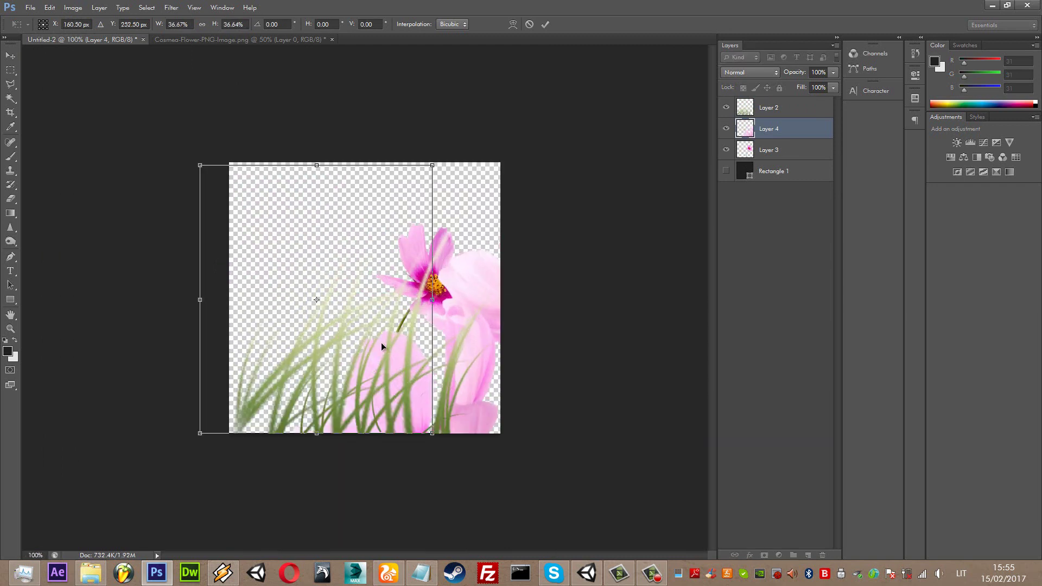
mouse_move(426, 420)
left_mouse_down()
mouse_move(405, 398)
mouse_move(376, 404)
mouse_move(376, 394)
left_mouse_up()
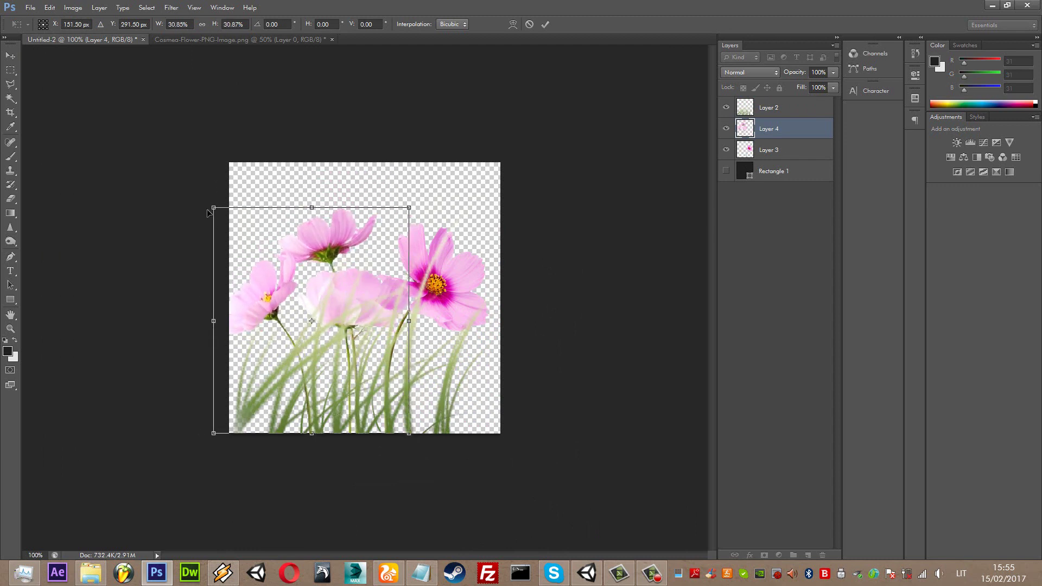
left_click_drag(291, 289, 306, 291)
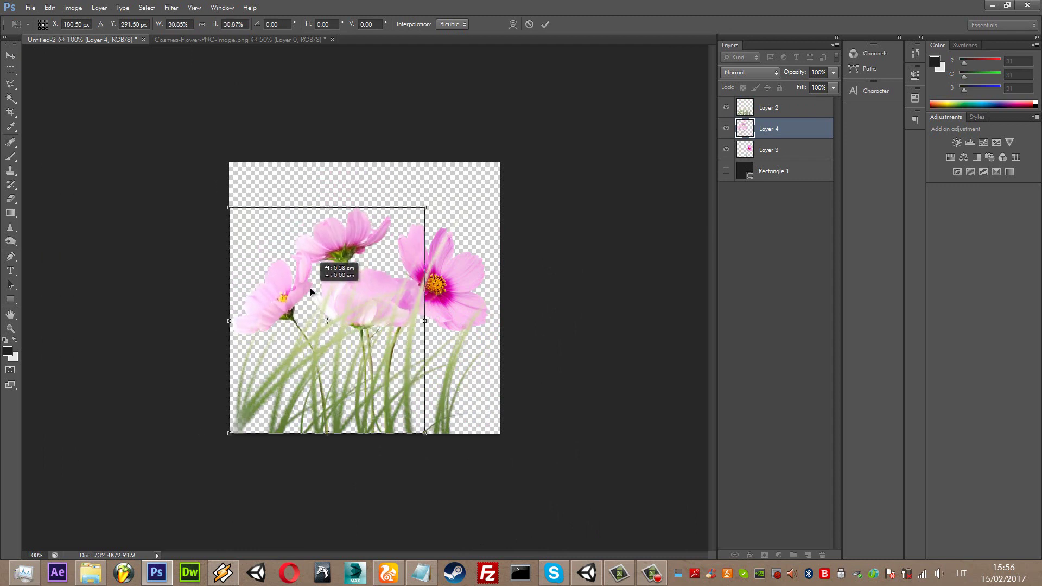
key("v")
left_click(470, 217)
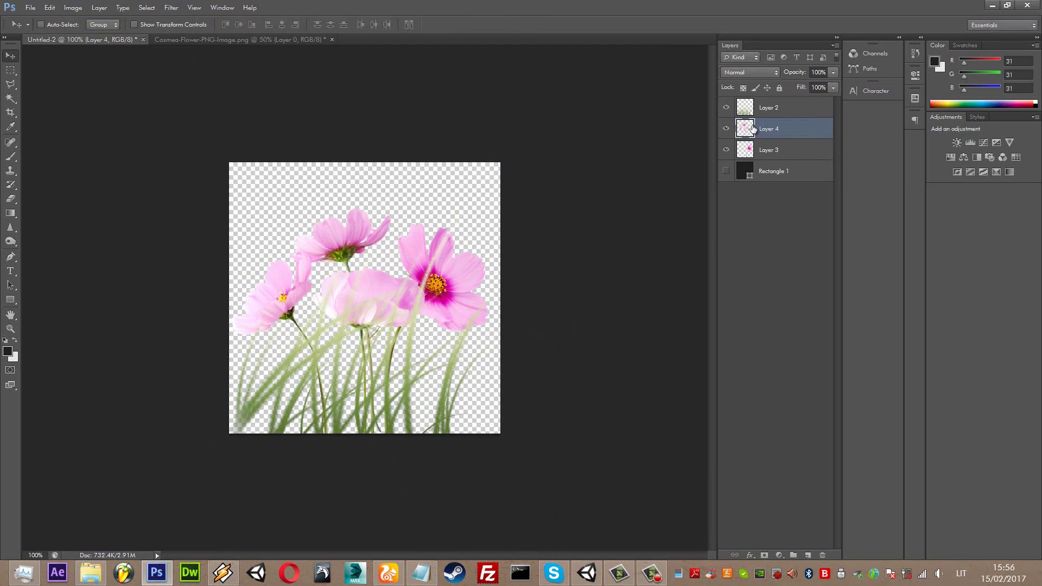
Enlarge Layer 3's single flower slightly and shift it down and right.
left_click(768, 150)
left_click(50, 7)
left_click(78, 239)
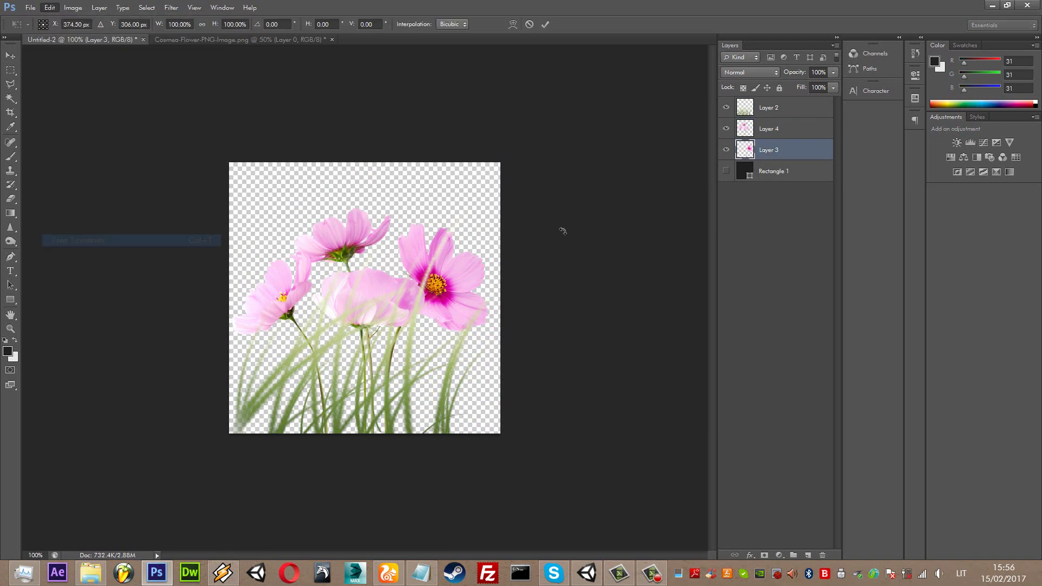
left_click_drag(489, 223, 478, 238, "shift")
mouse_move(463, 279)
left_mouse_down()
mouse_move(477, 298)
mouse_move(485, 293)
left_mouse_up()
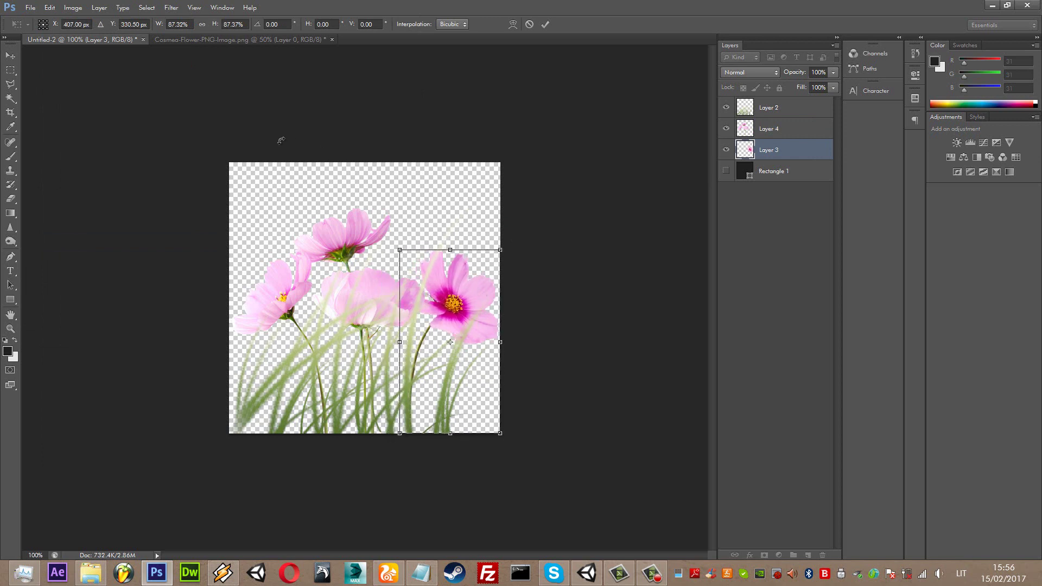
key("v")
left_click(486, 217)
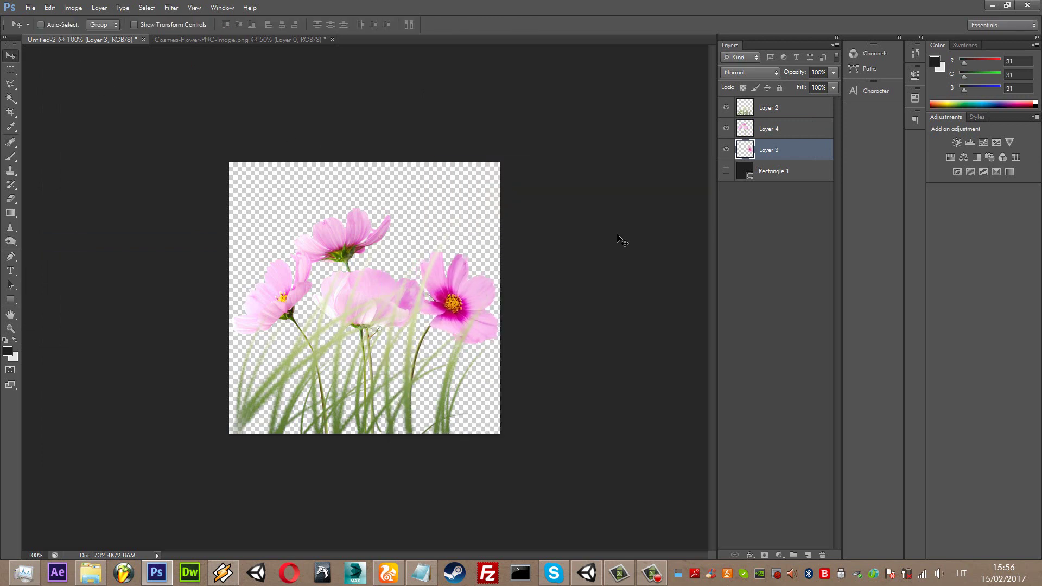
Delete Layer 3 and rasterize the Layer 4 smart object when the eraser prompts.
right_click(773, 150)
left_click(835, 182)
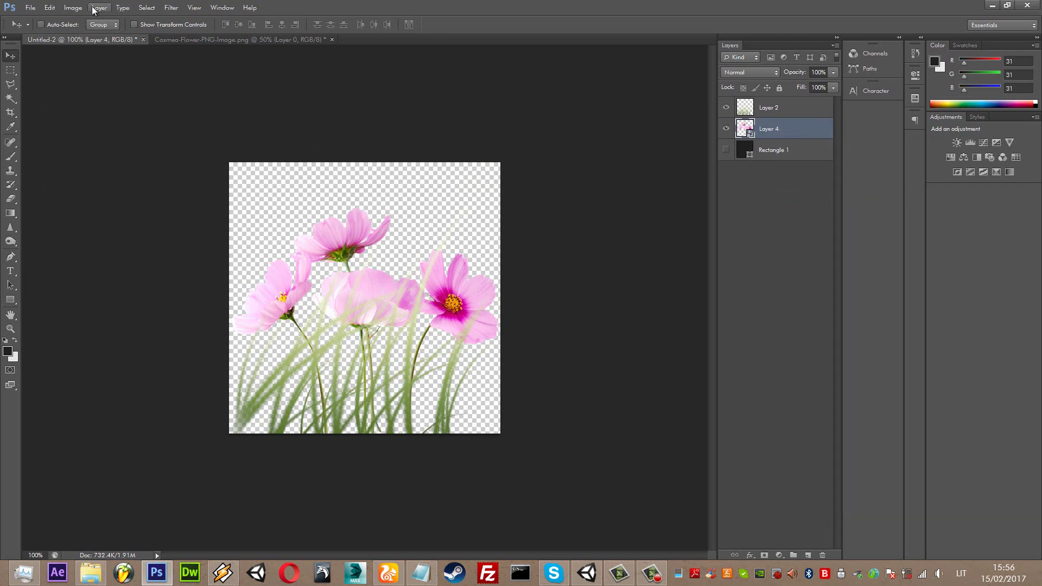
left_click(72, 8)
mouse_move(103, 39)
left_click(10, 198)
left_click(438, 240)
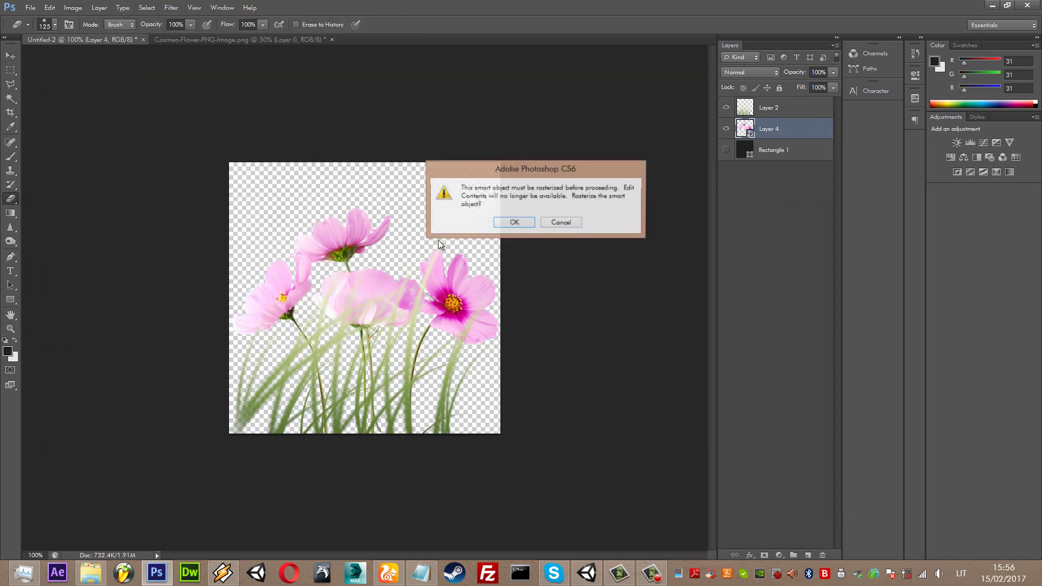
left_click(514, 222)
Lower the Layer 4 flowers' saturation to -27 with Hue/Saturation.
left_click(72, 8)
mouse_move(103, 38)
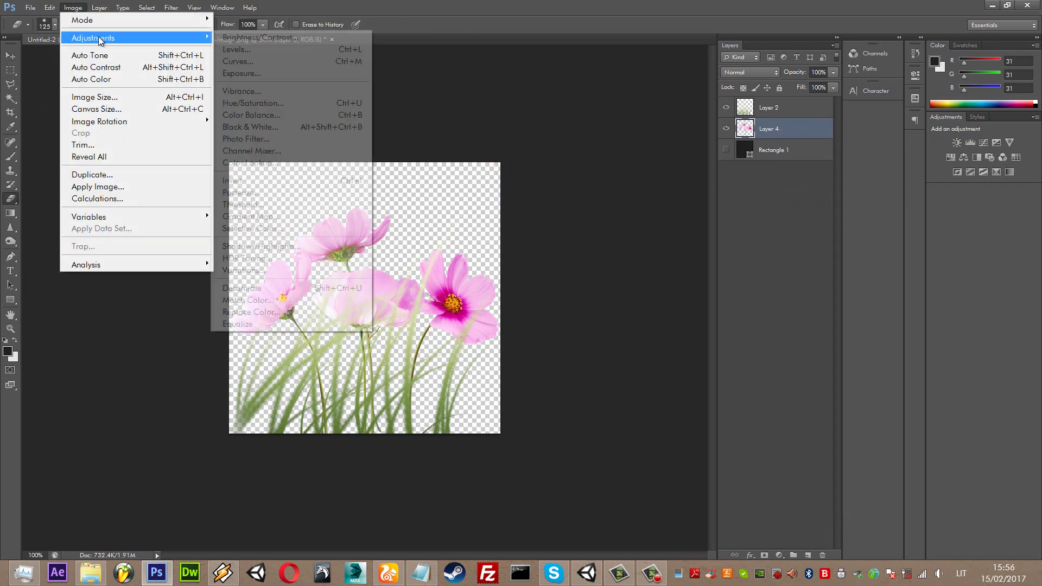
left_click(247, 105)
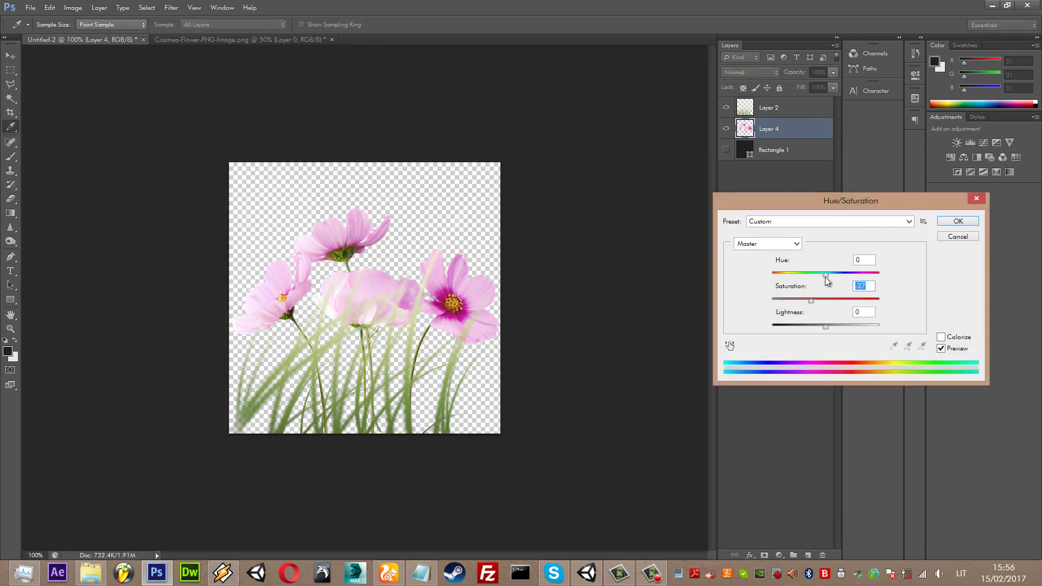
left_click_drag(824, 275, 829, 276)
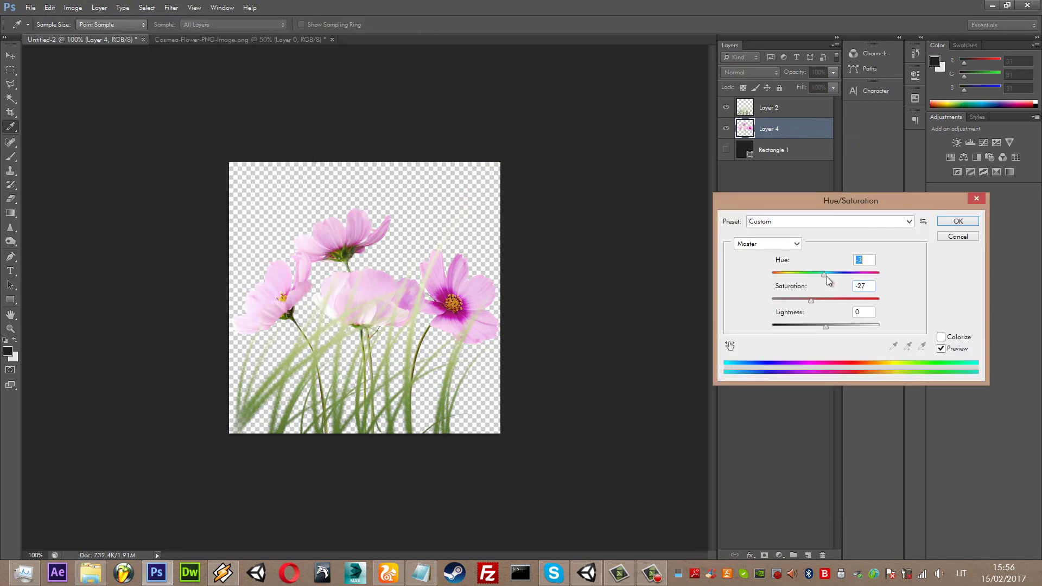
left_click(957, 221)
key("e")
left_click(795, 113)
right_click(795, 117)
left_click(846, 122)
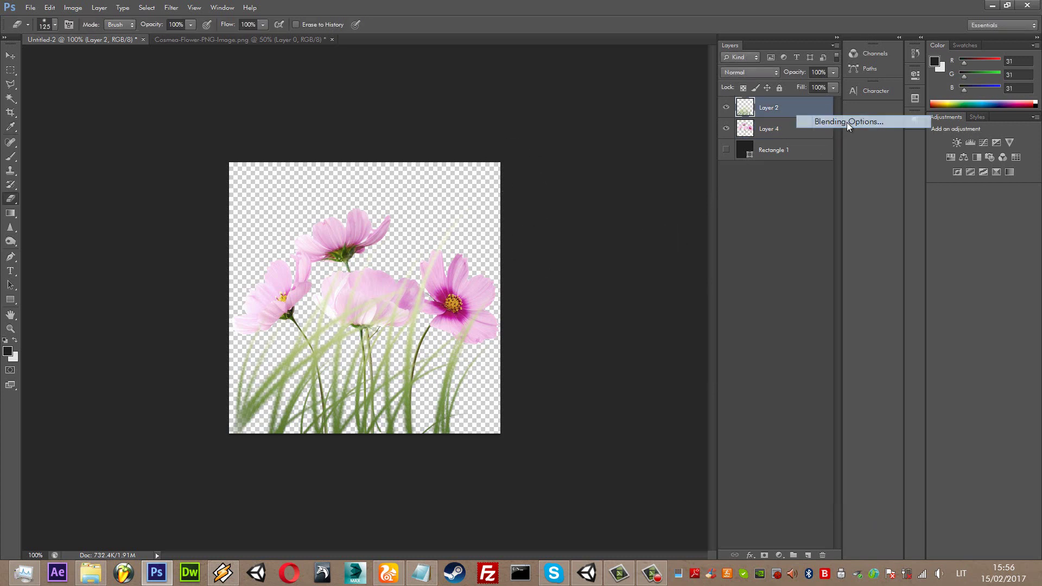
left_click(601, 354)
left_click(601, 353)
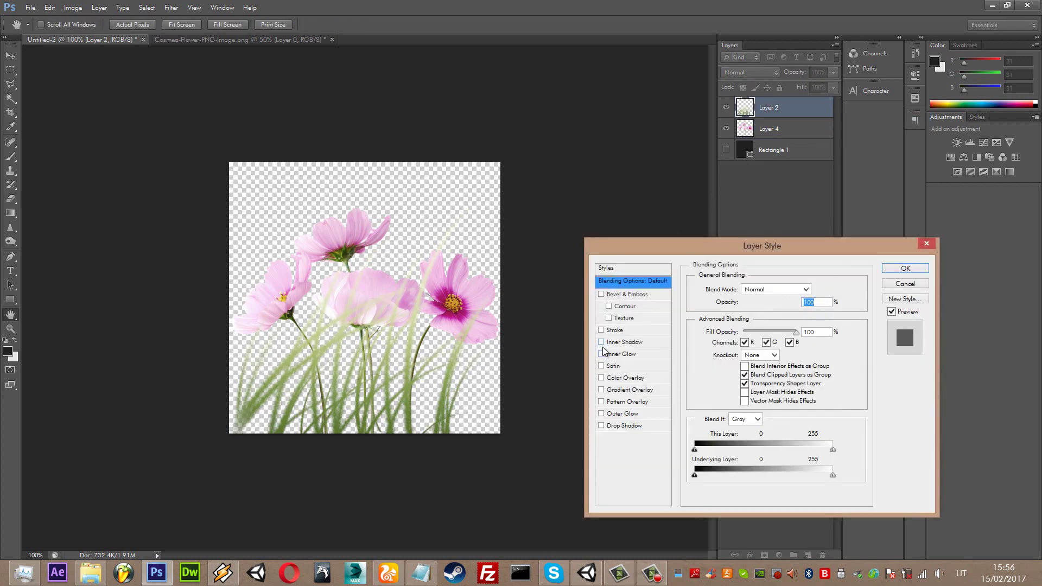
left_click(601, 330)
left_click(601, 329)
left_click(601, 366)
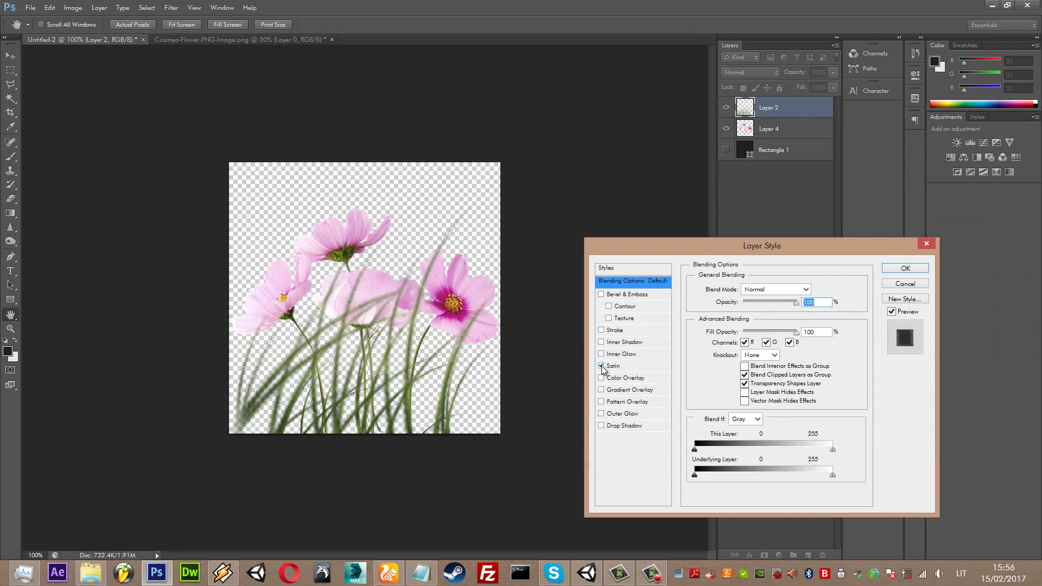
left_click(601, 366)
left_click(601, 377)
left_click(601, 377)
left_click(601, 389)
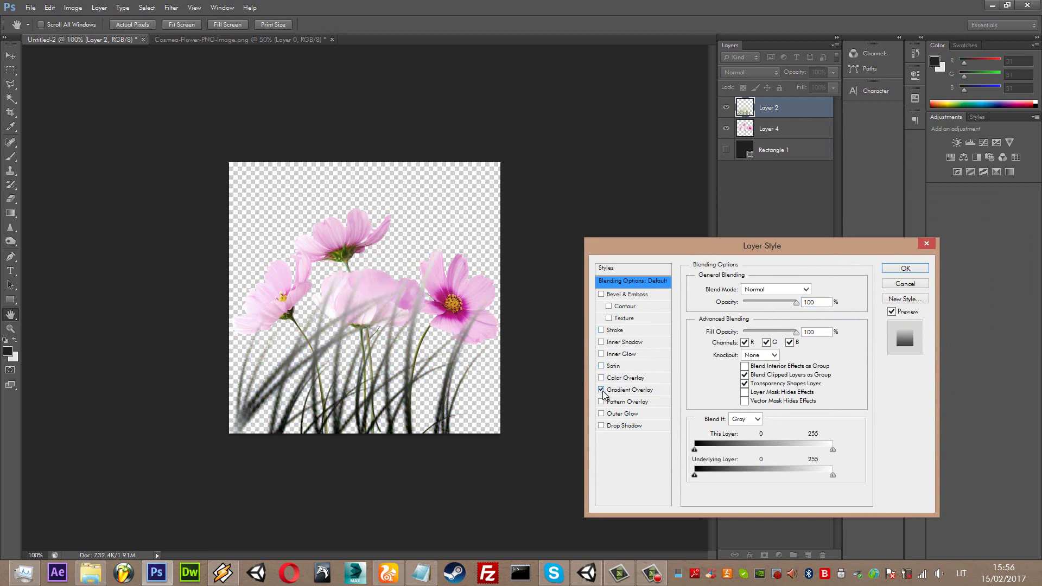
left_click(601, 390)
left_click(601, 402)
left_click(601, 402)
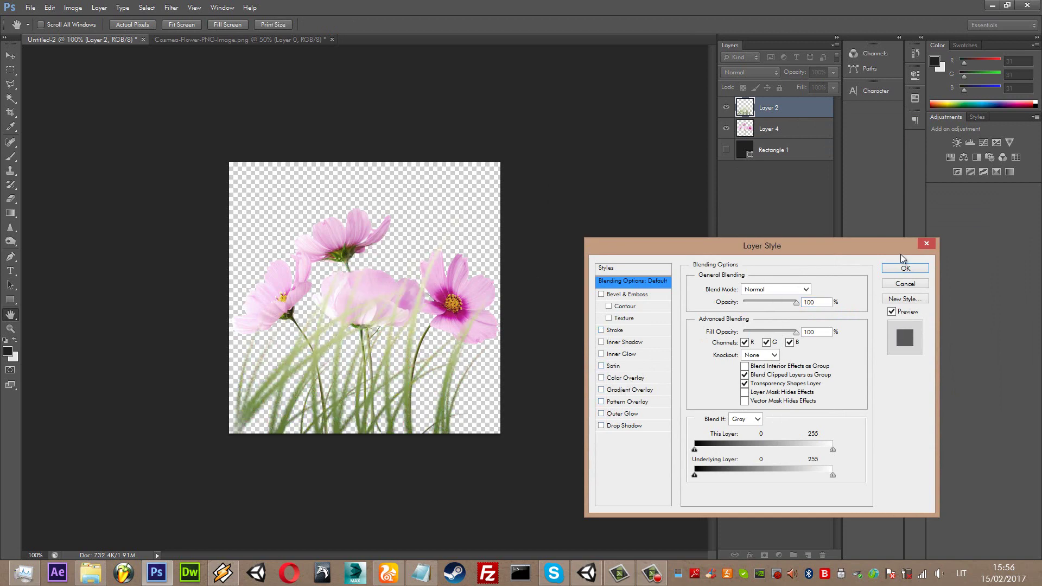
left_click(905, 268)
key("e")
left_click(768, 129)
Brighten the Layer 4 flowers with Levels inputs 0, 1.74 and 239, then open Save As.
left_click(92, 11)
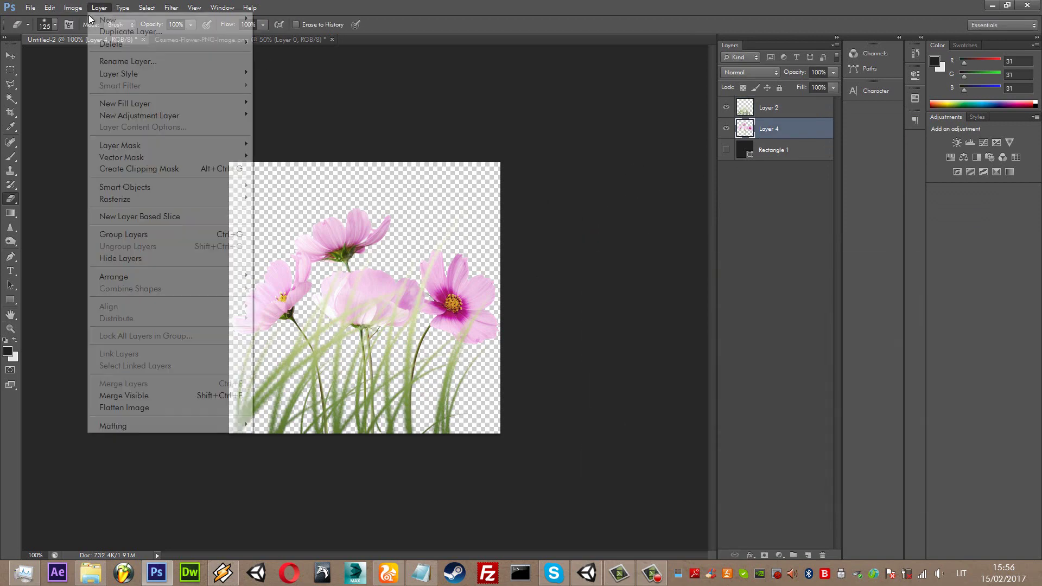
mouse_move(74, 8)
mouse_move(179, 38)
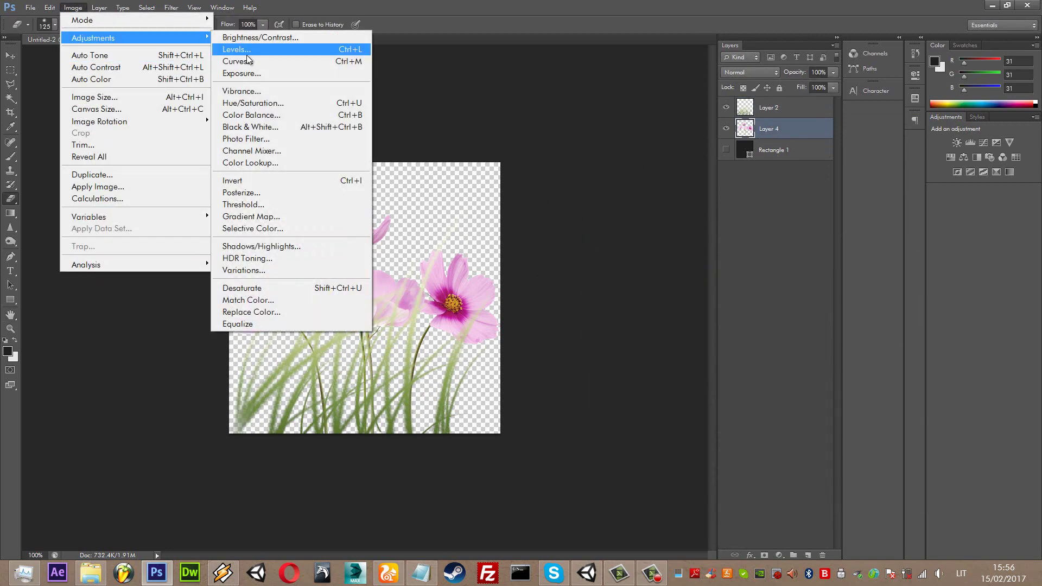
left_click(247, 54)
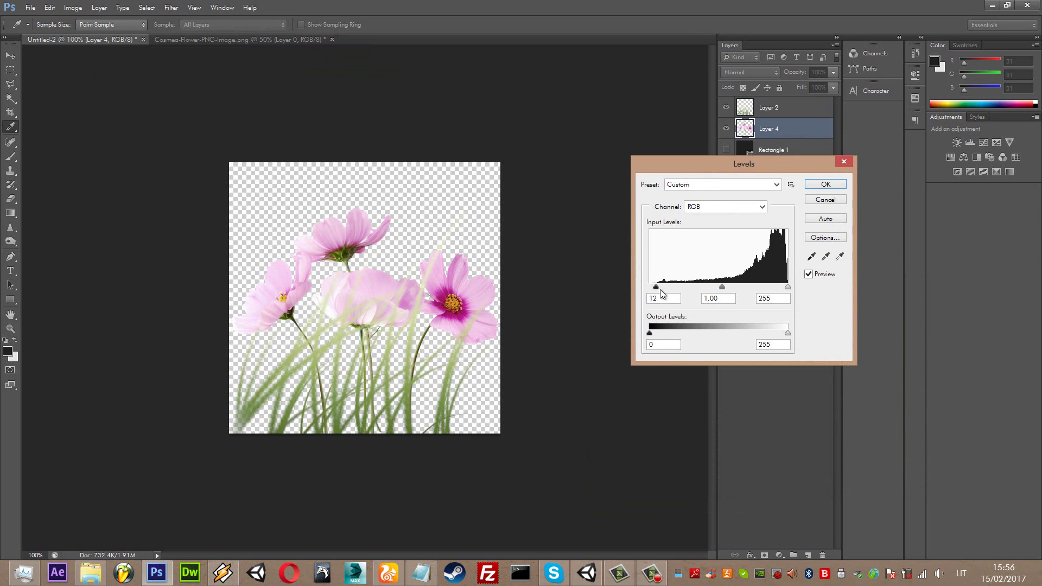
left_click_drag(655, 286, 649, 286)
left_click_drag(721, 287, 691, 292)
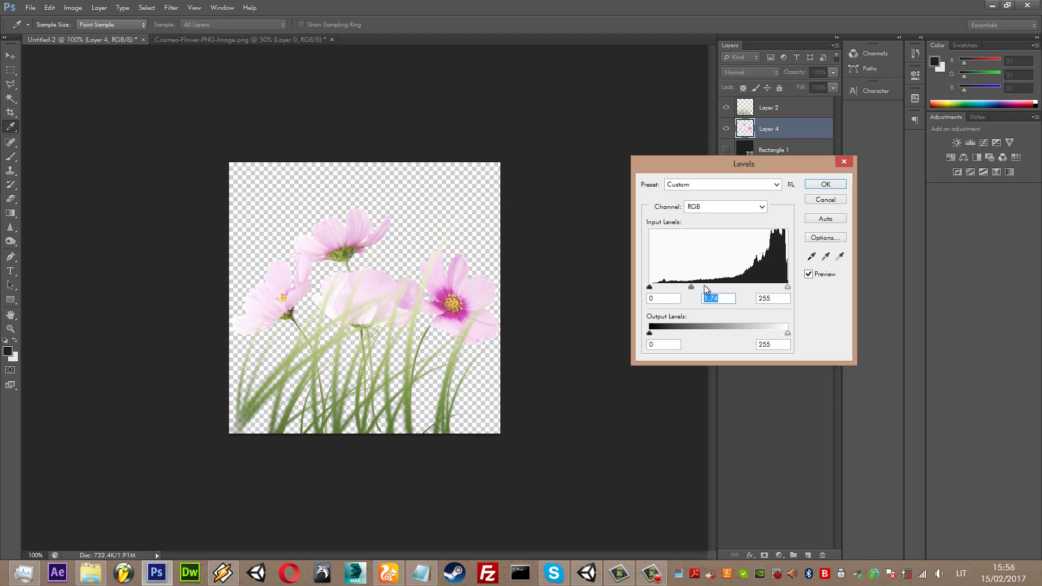
left_click_drag(782, 290, 779, 290)
left_click(825, 183)
key("e")
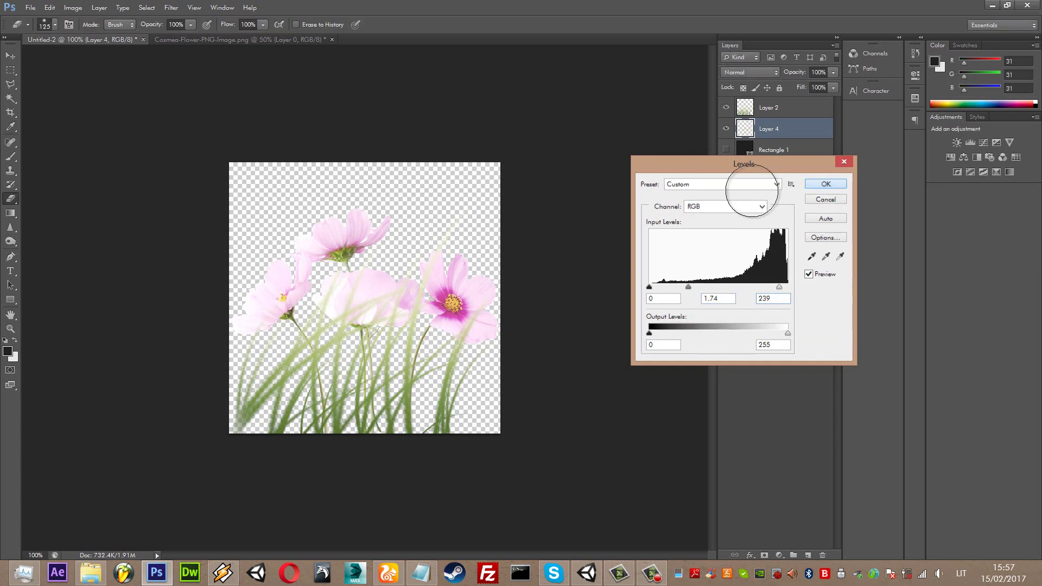
key("ctrl+shift+s")
Choose PNG format and overwrite grass_texture.png, accepting the default PNG options.
left_click(768, 335)
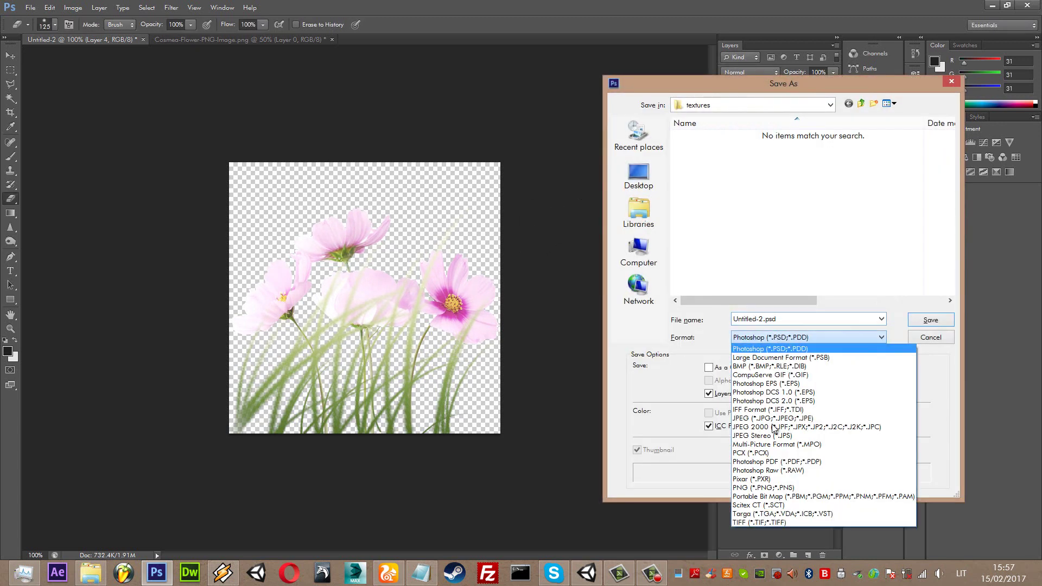
left_click(752, 479)
left_click(777, 337)
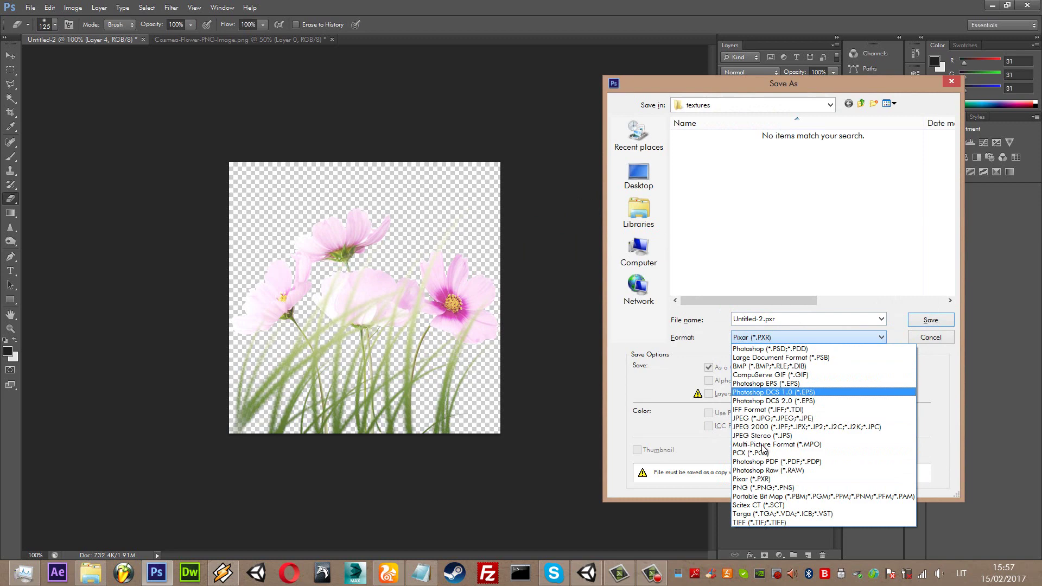
left_click(748, 487)
left_click(717, 147)
key("Return")
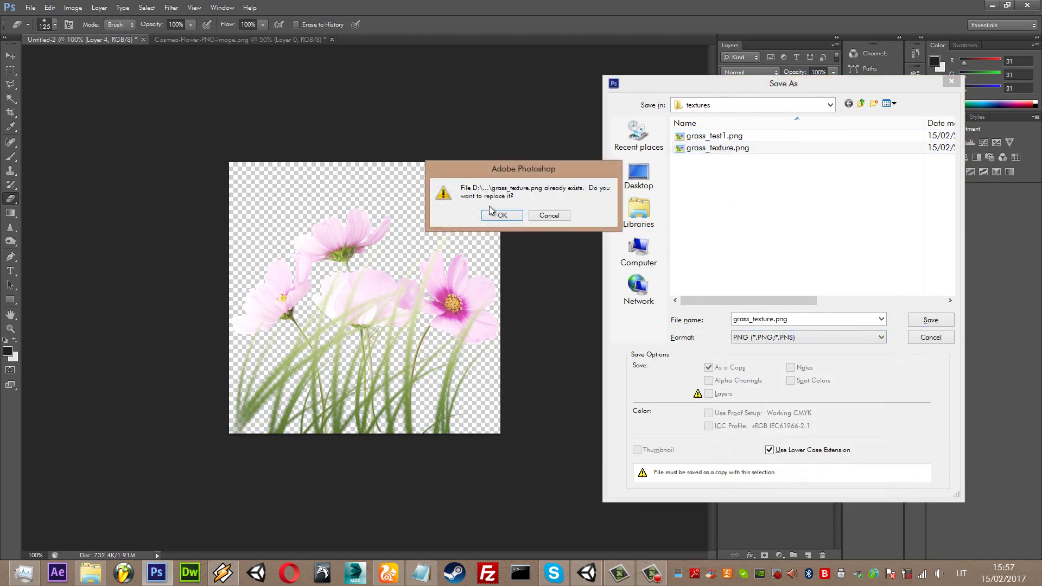
left_click(493, 211)
left_click(689, 279)
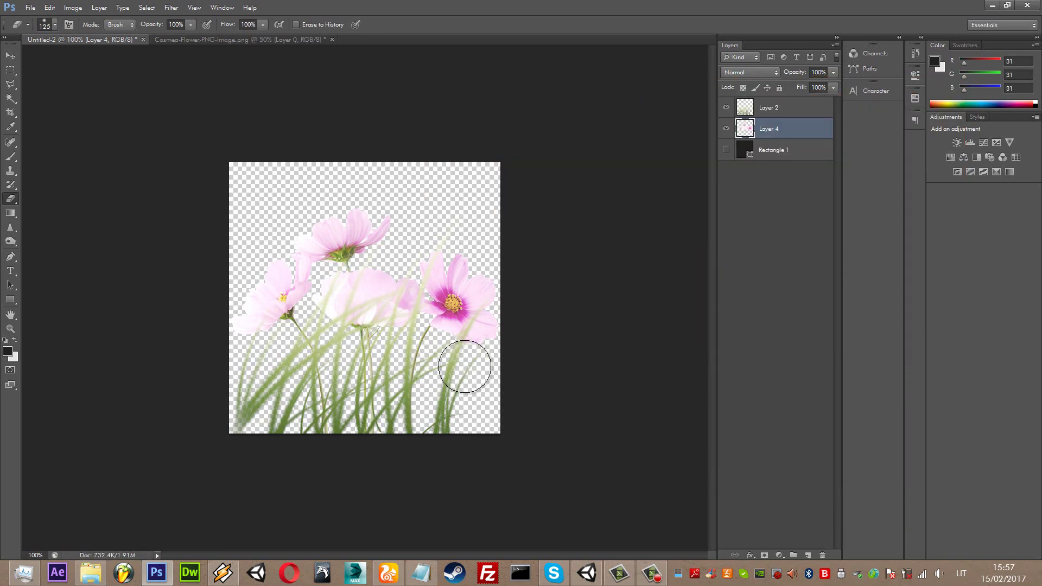
Refresh the terrain's detail textures in Unity, then go back to Photoshop.
left_click(587, 573)
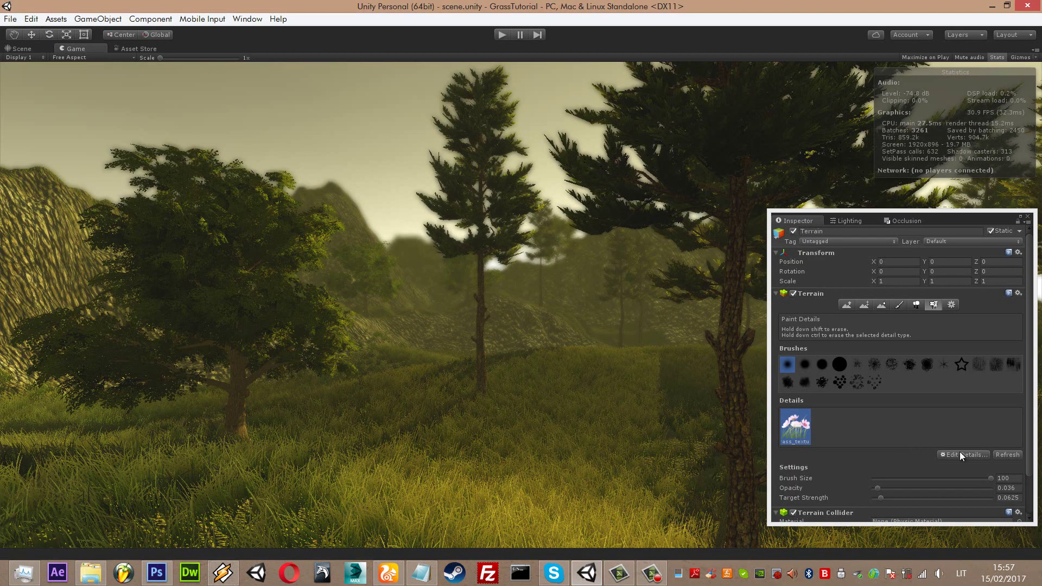
left_click(1000, 453)
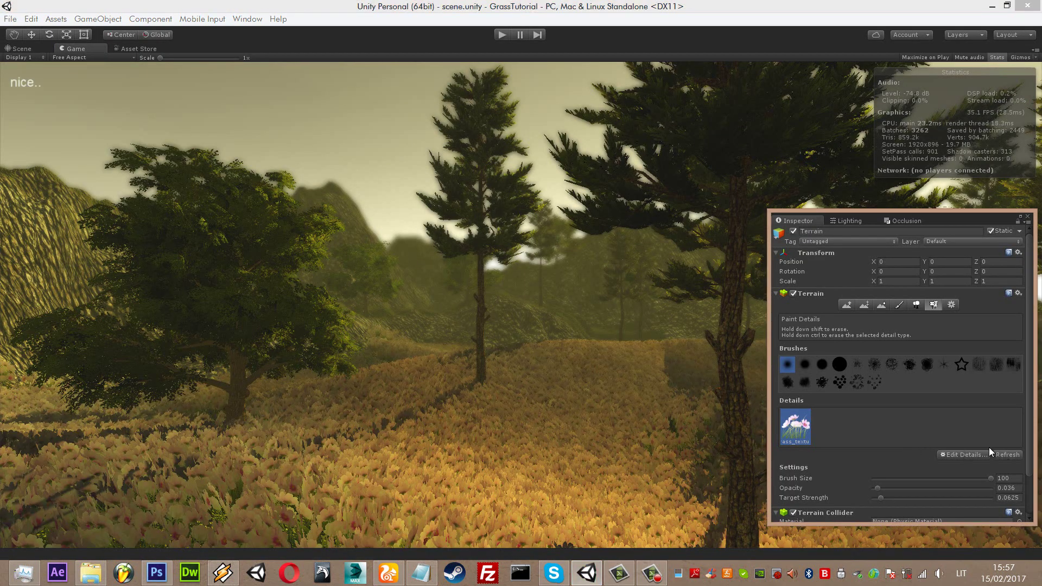
left_click(156, 573)
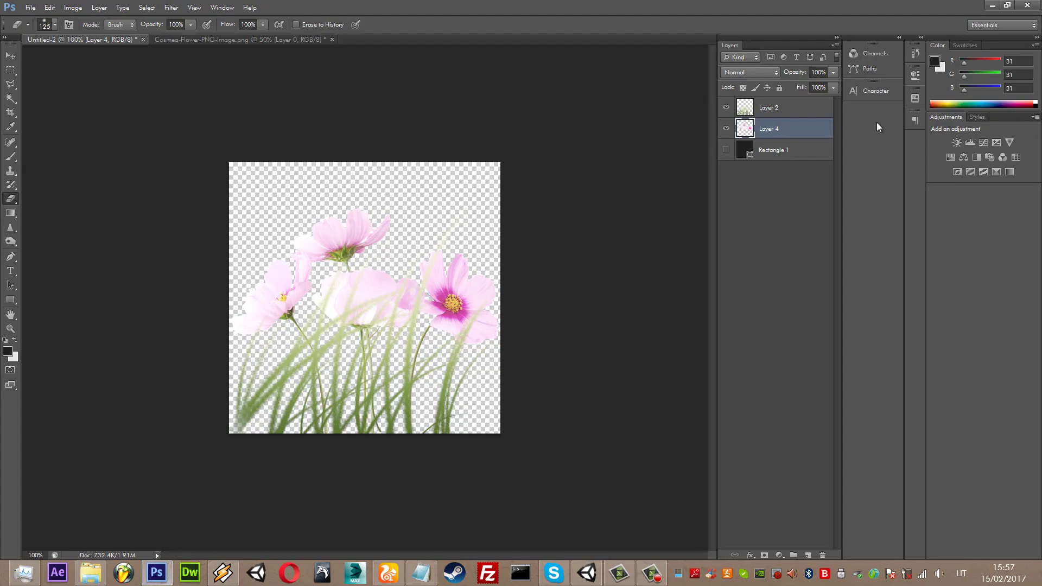
Restore the deleted Layer 3 and shift its magenta flower to the left.
left_click(727, 128)
key("ctrl+z")
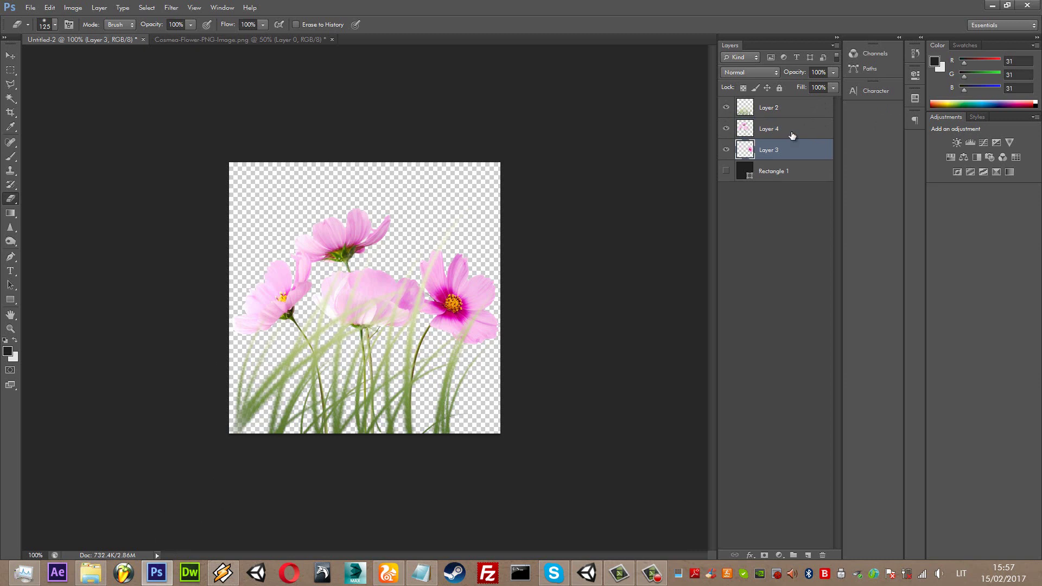
left_click(726, 129)
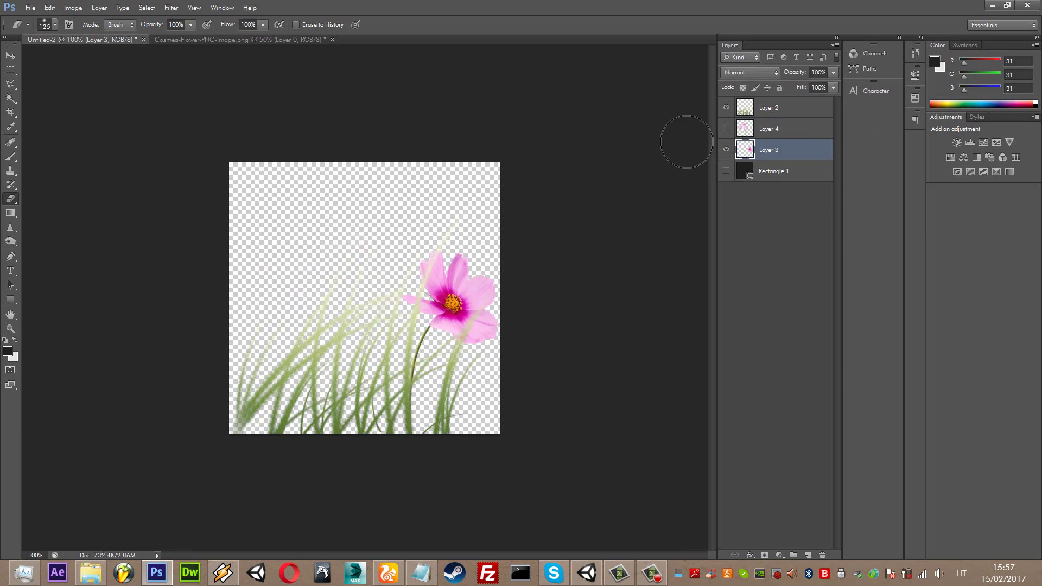
left_click(10, 55)
mouse_move(467, 314)
left_mouse_down()
mouse_move(431, 313)
mouse_move(407, 293)
left_mouse_up()
Hide the grass layer, move the magenta flower back right, and open Save As.
left_click(49, 7)
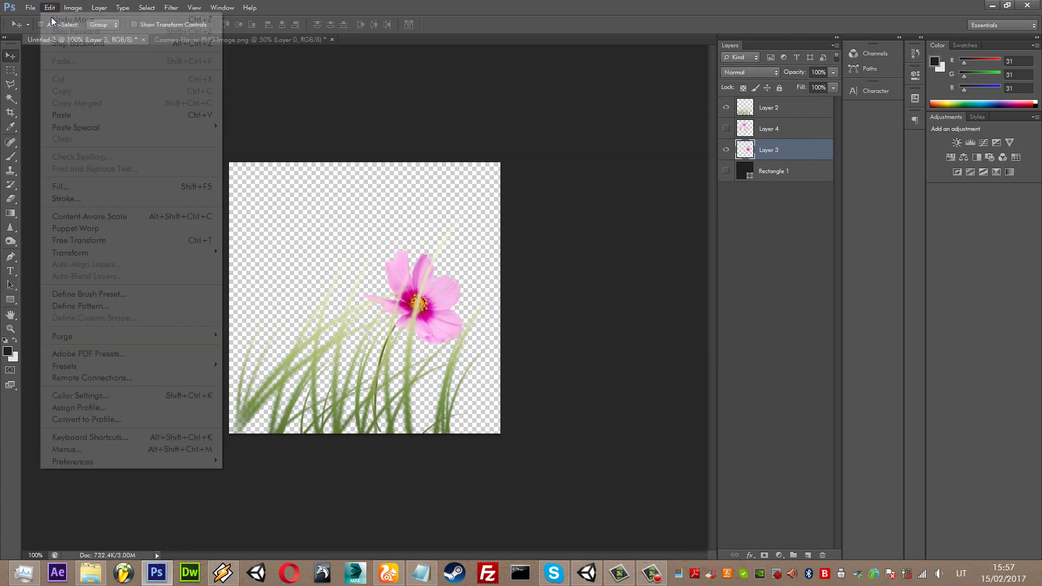
left_click(776, 151)
left_click(726, 125)
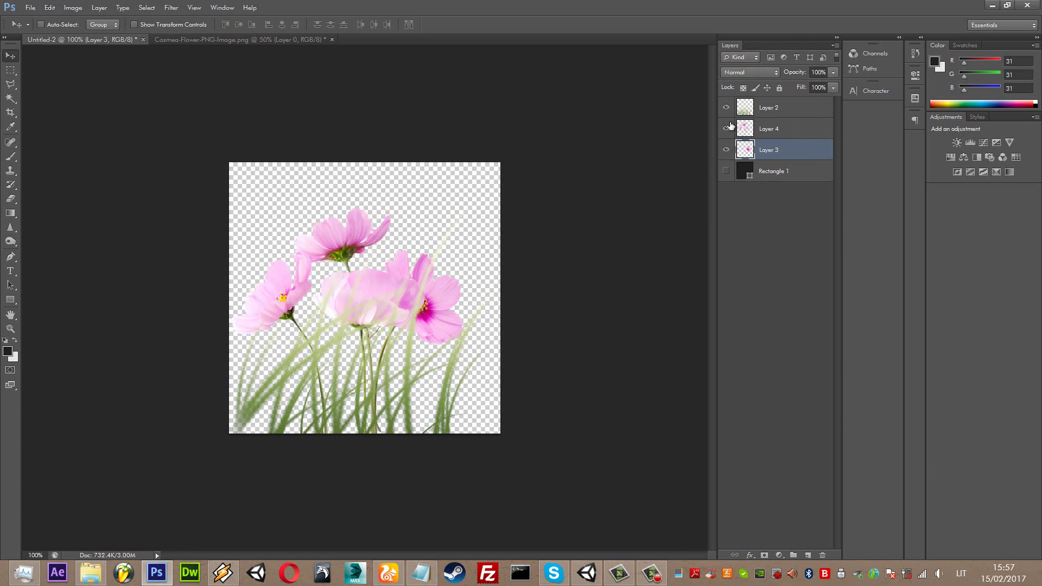
left_click(726, 107)
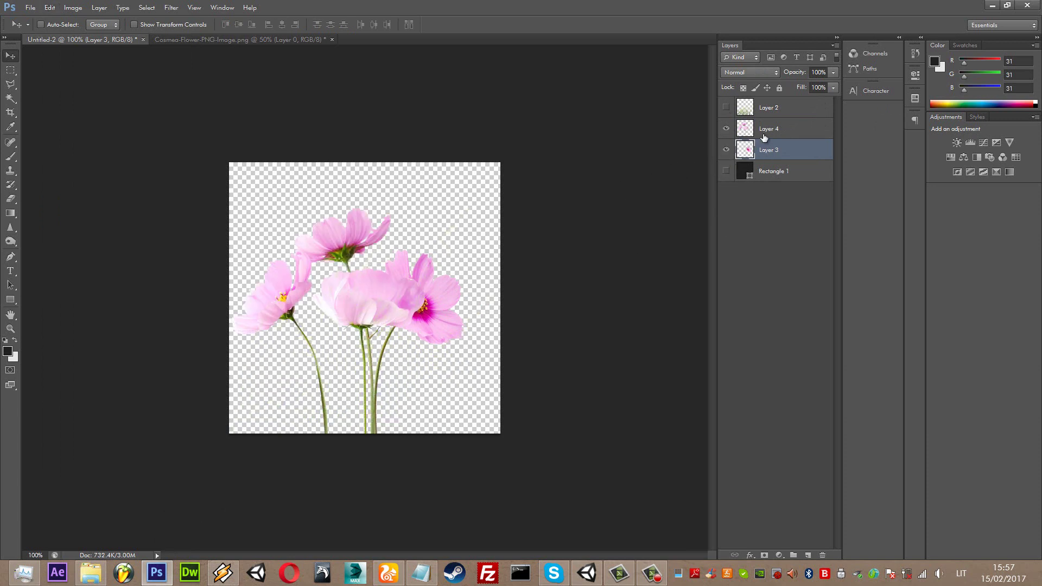
left_click_drag(392, 270, 434, 267)
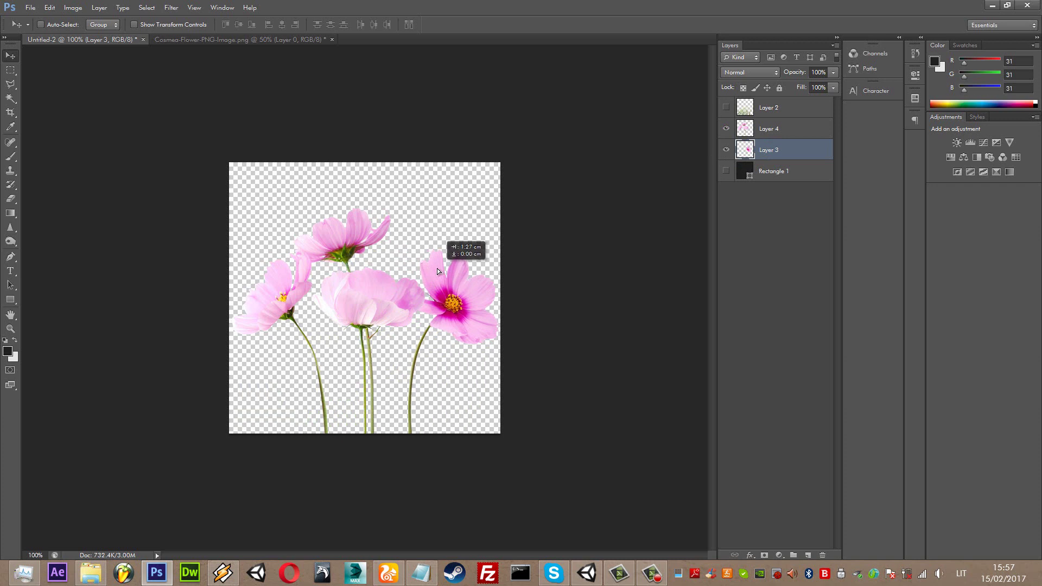
key("ctrl+shift+s")
Save the flowers image as a PNG named grass_texture2.png.
left_click(761, 337)
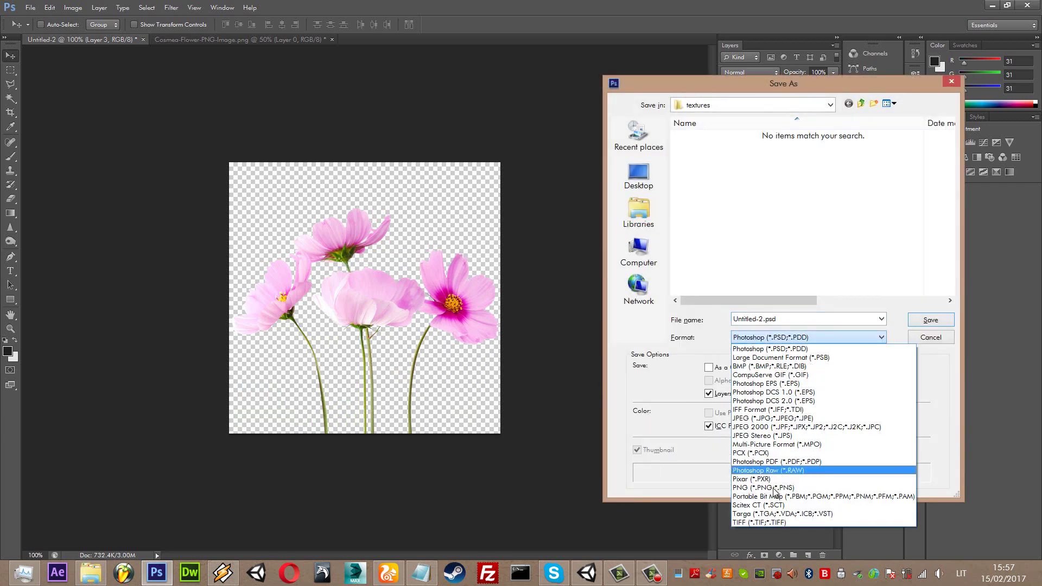
left_click(774, 487)
left_click(717, 147)
left_click(779, 321)
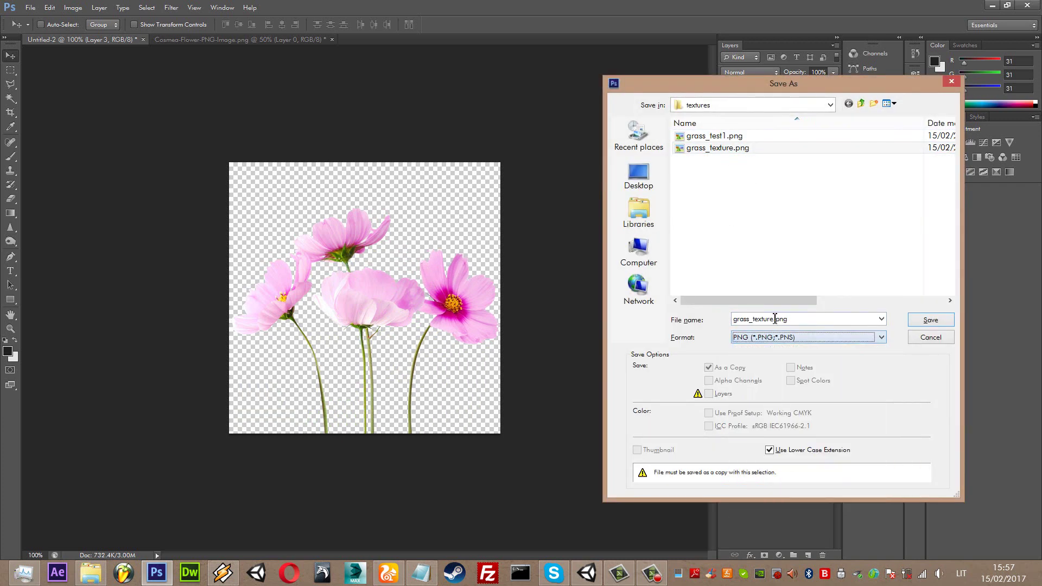
left_click(776, 320)
type("2")
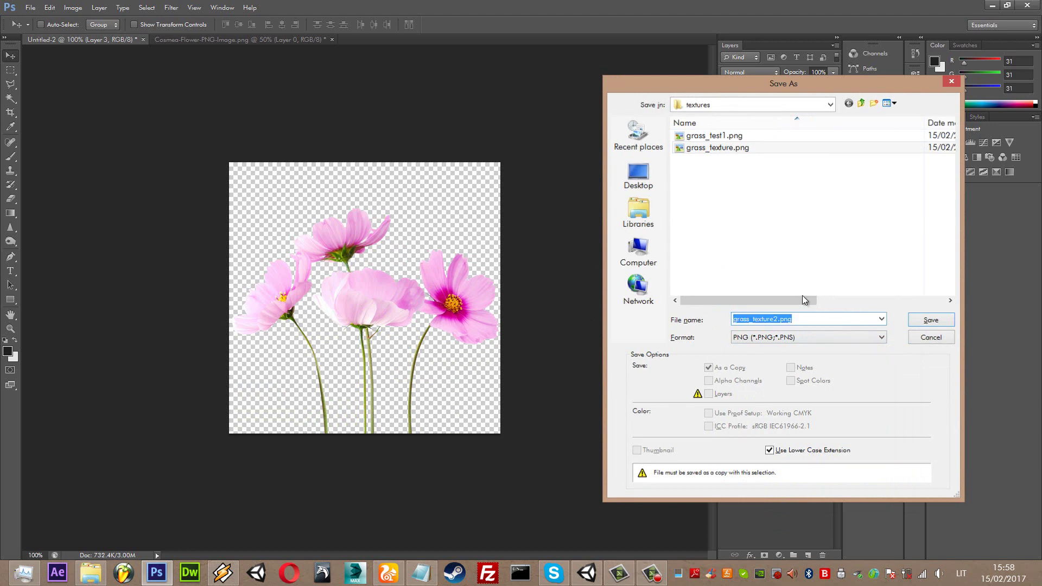
key("Return")
key("Return")
Hide both flower layers and show the grass layer (Layer 2).
left_click(726, 128)
left_click(726, 150)
left_click(725, 107)
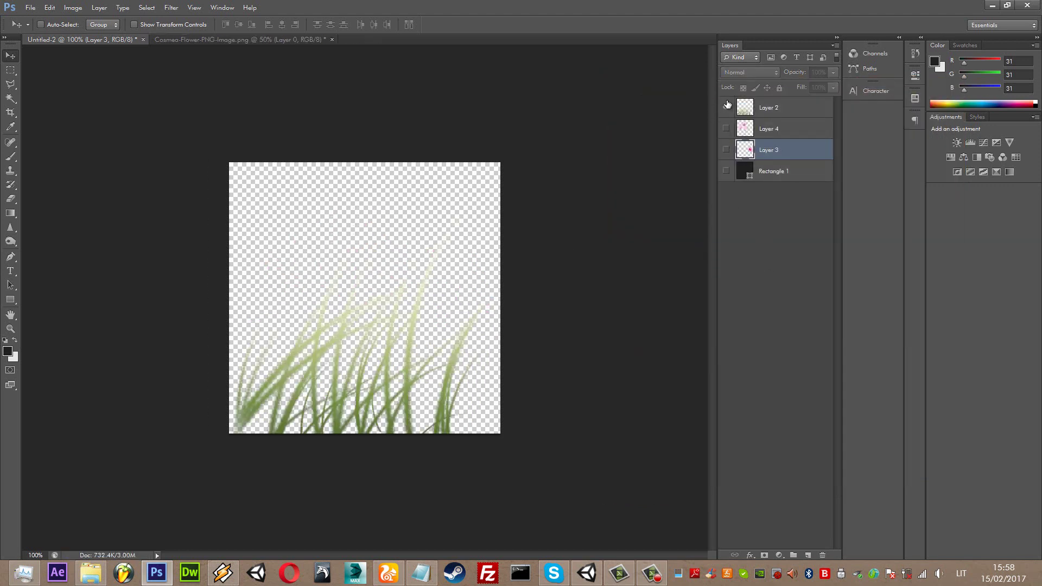
Resave the grass-only image as a PNG over grass_texture.png and return to Unity.
key("shift+ctrl+s")
left_click(808, 337)
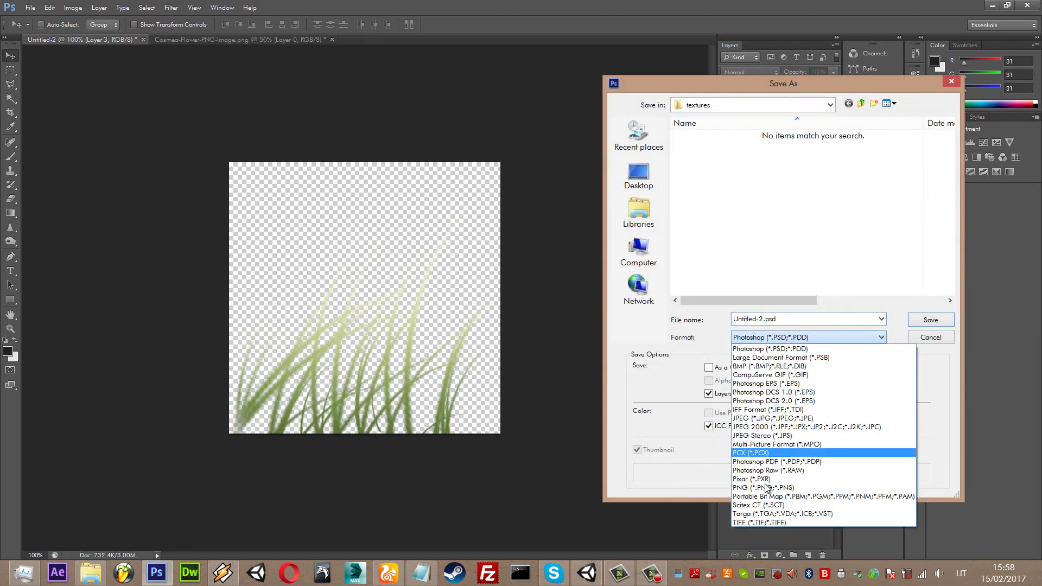
left_click(774, 487)
left_click(717, 147)
key("Return")
left_click(462, 214)
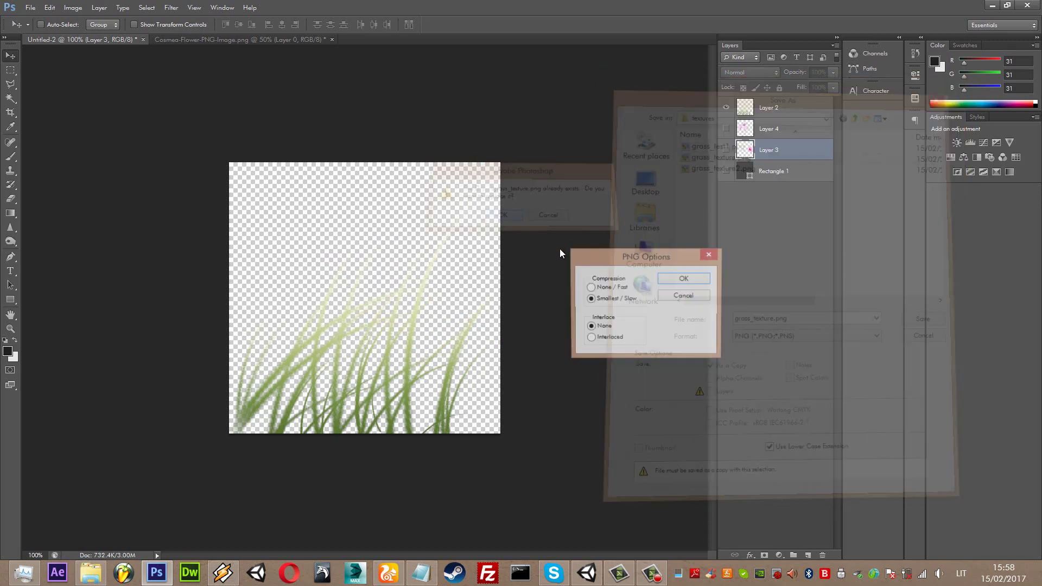
left_click(705, 279)
left_click(587, 580)
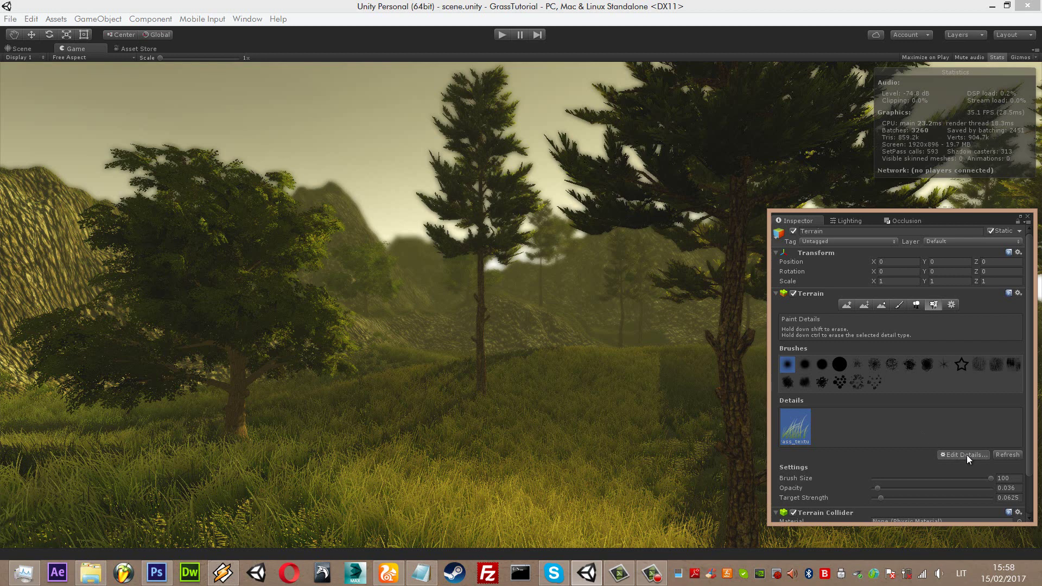
Add grass_texture2 as a new grass detail with white healthy and dry colours.
left_click(966, 454)
left_click(971, 457)
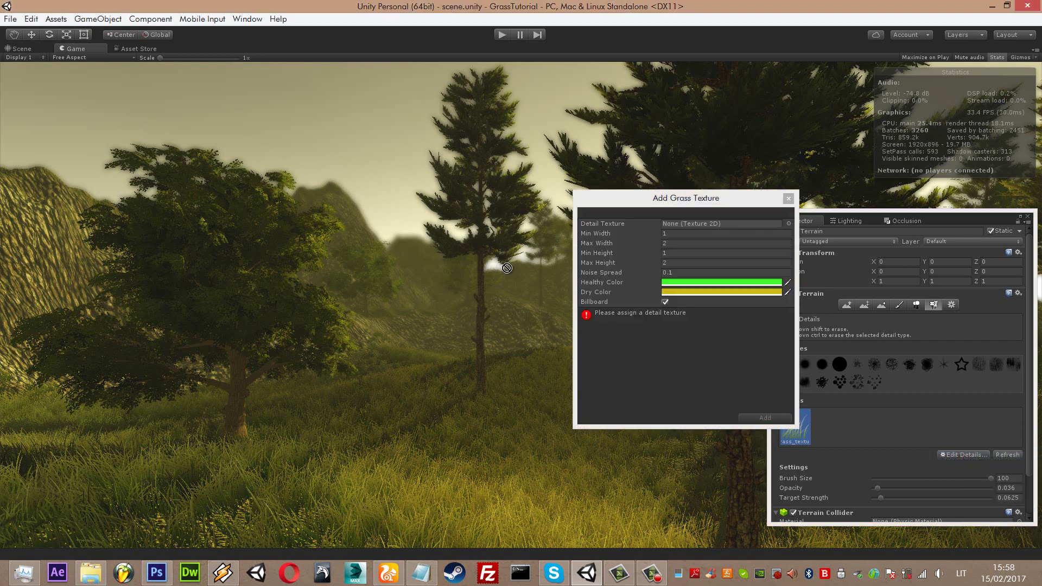
left_click(678, 231)
left_click(692, 282)
left_click_drag(623, 380, 509, 343)
left_click(734, 294)
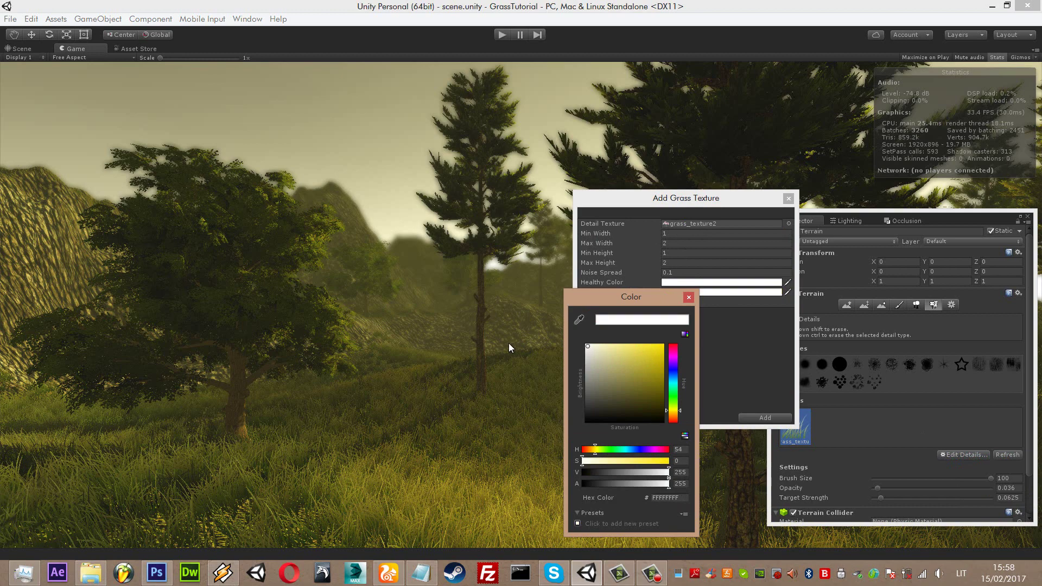
left_click(688, 298)
left_click(765, 417)
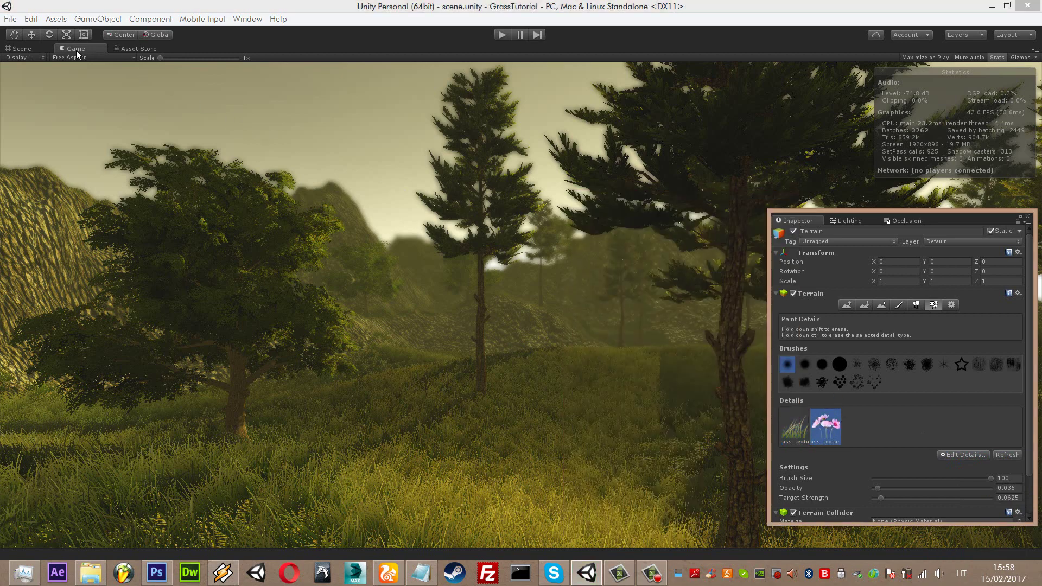
Switch to the Scene view and open the flower detail's settings for editing.
left_click(22, 48)
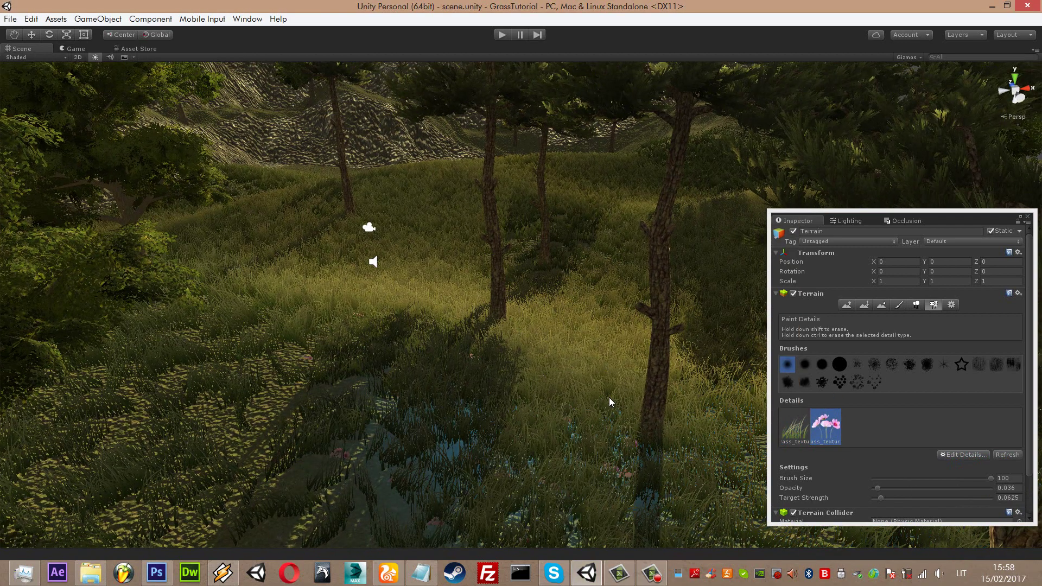
left_click(962, 457)
left_click(959, 482)
Set the flower detail's minimum height to 2.84 and maximum height to 4.89, with Billboard off.
mouse_move(660, 252)
left_mouse_down()
mouse_move(702, 256)
mouse_move(406, 348)
left_mouse_up()
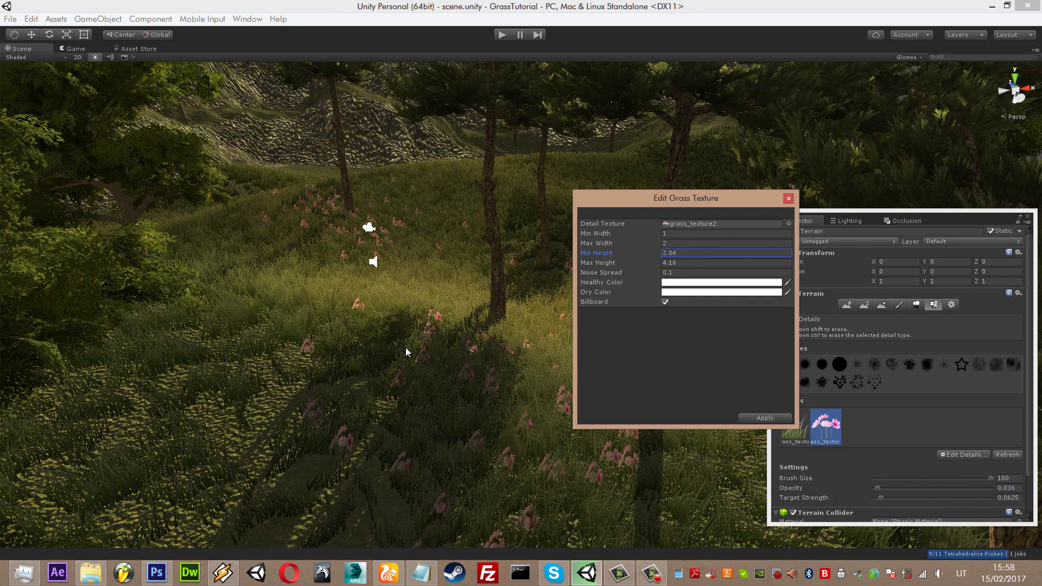
right_click_drag(405, 347, 367, 332)
left_click(665, 302)
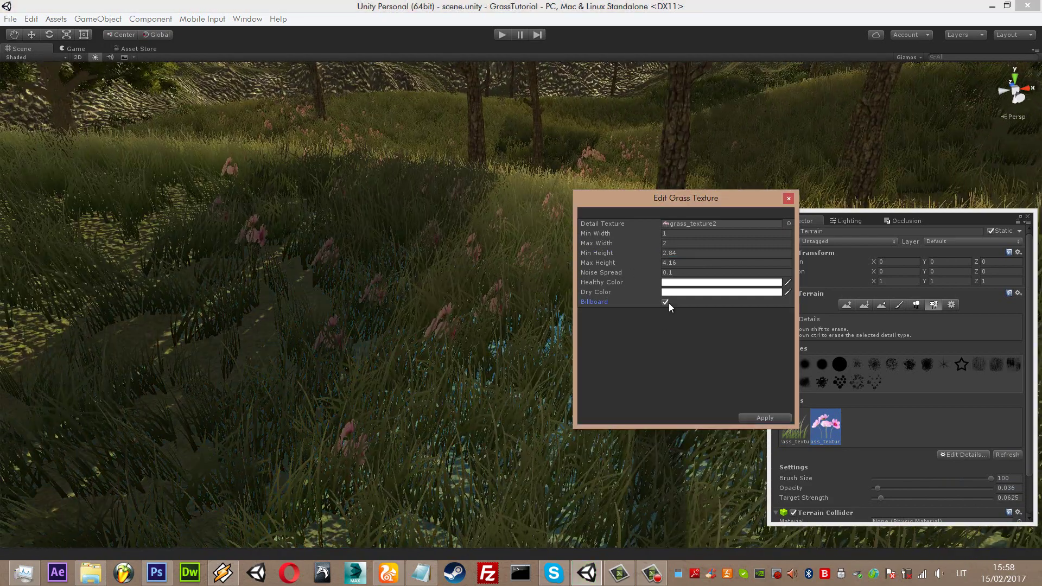
left_click(675, 263)
type("4.89")
Adjust the minimum width, check the flowers in the Game view, and raise height to 5.77.
mouse_move(661, 234)
left_mouse_down()
mouse_move(674, 244)
mouse_move(665, 242)
left_mouse_up()
left_click(98, 47)
left_click(89, 50)
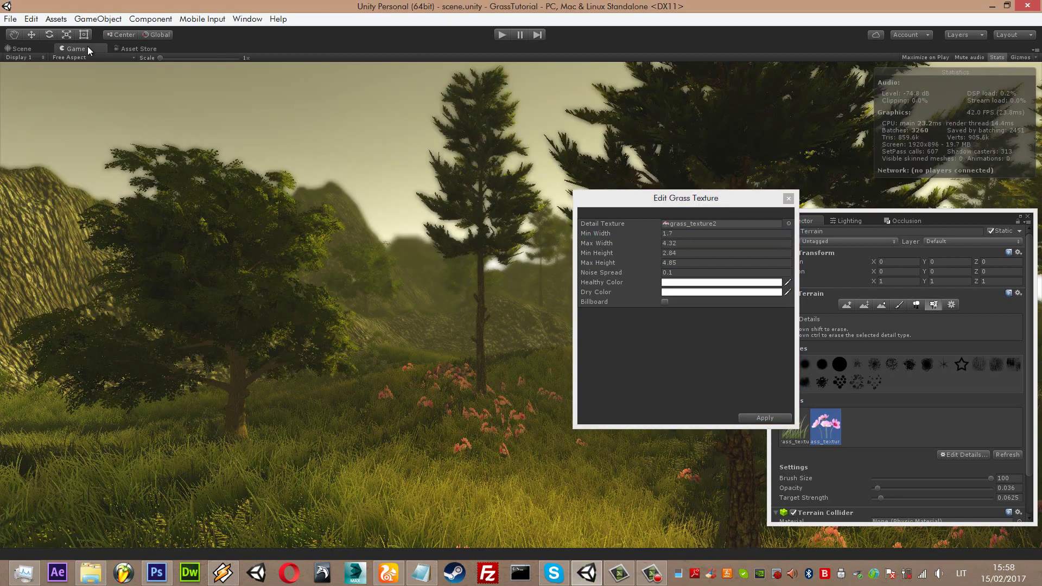
left_click(41, 47)
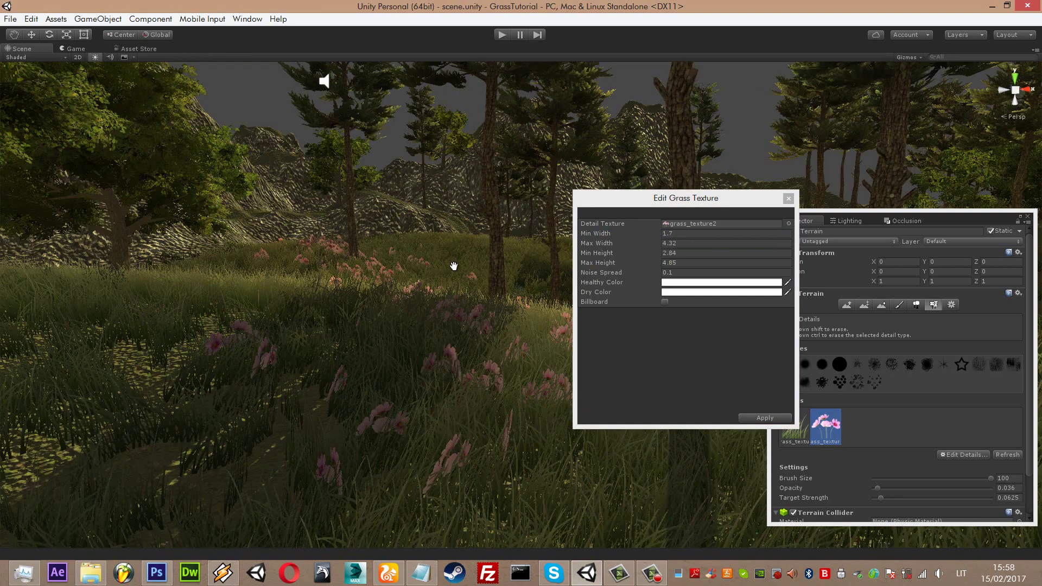
scroll(453, 263, "up", 5)
scroll(462, 214, "down", 5)
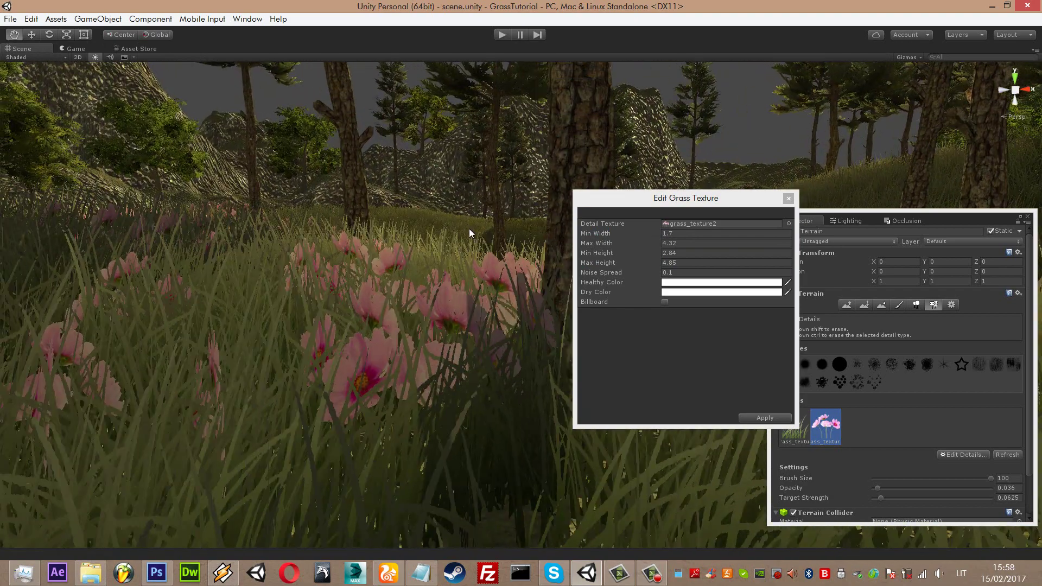
mouse_move(655, 251)
left_mouse_down()
mouse_move(715, 257)
mouse_move(655, 233)
mouse_move(667, 234)
left_mouse_up()
Set minimum width to 2.8, the healthy colour near white and the dry colour grey.
left_click(722, 282)
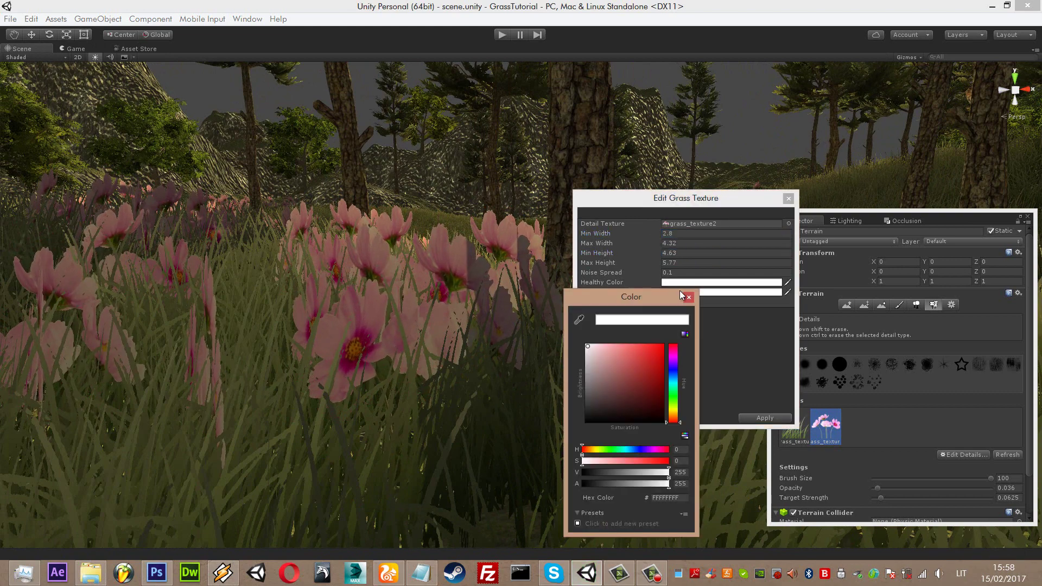
left_click(600, 378)
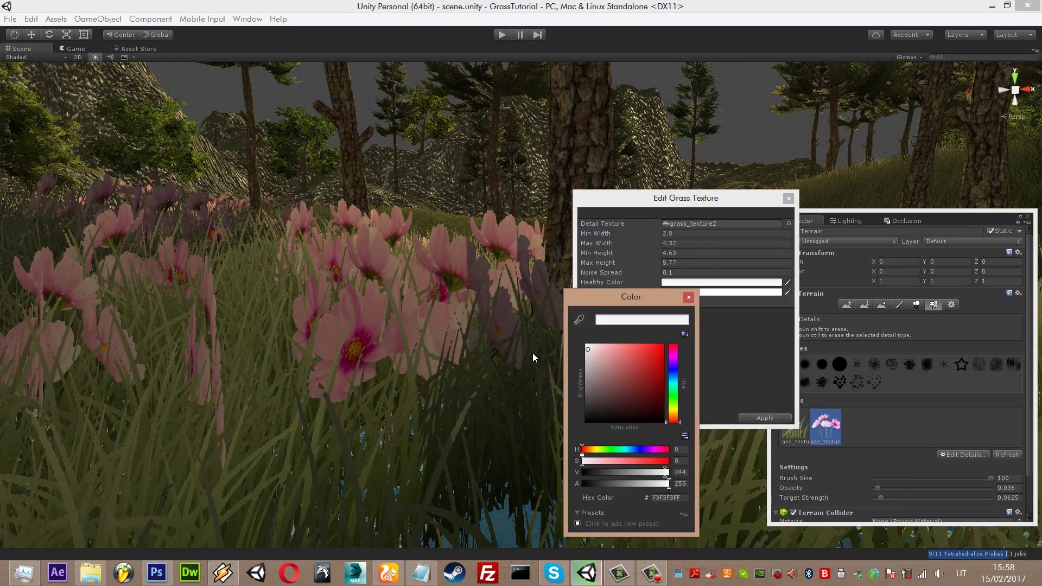
left_click_drag(573, 396, 532, 353)
left_click(741, 294)
left_click_drag(596, 388, 569, 387)
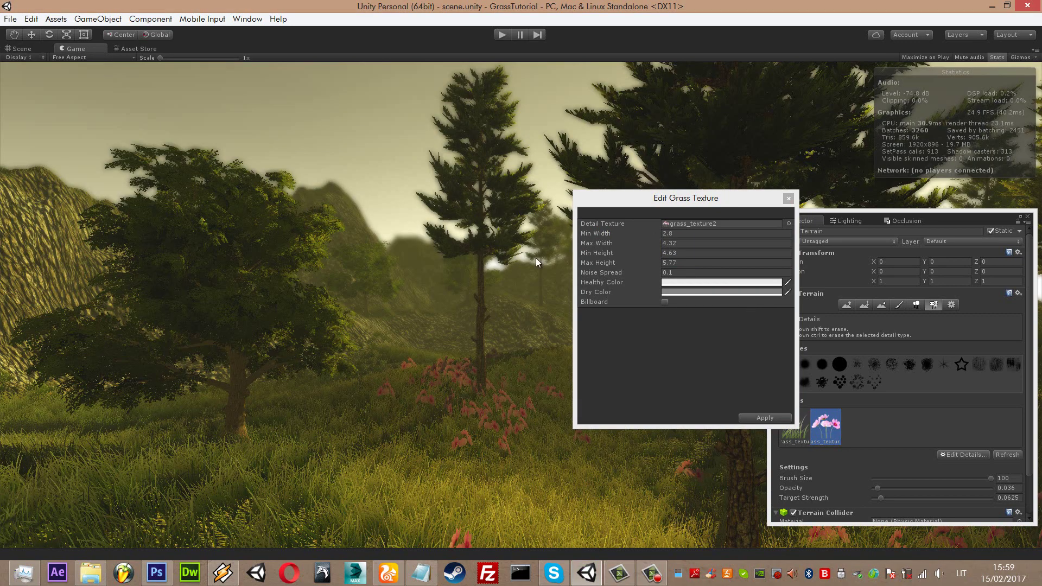
Retint the healthy colour greyish pink, set minimum width to 4.39, and apply the detail settings.
left_click(676, 282)
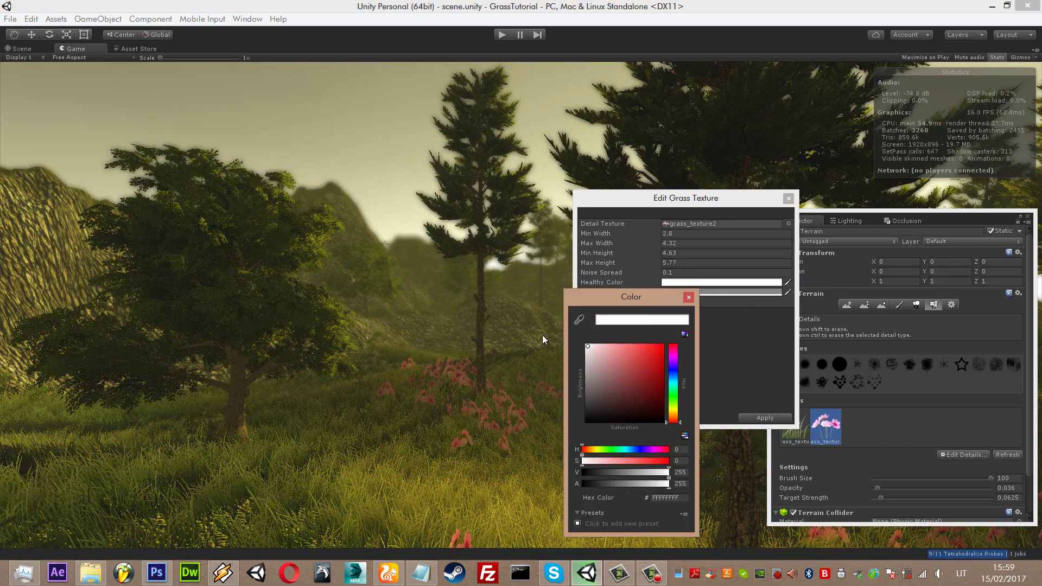
left_click(741, 292)
left_click(591, 373)
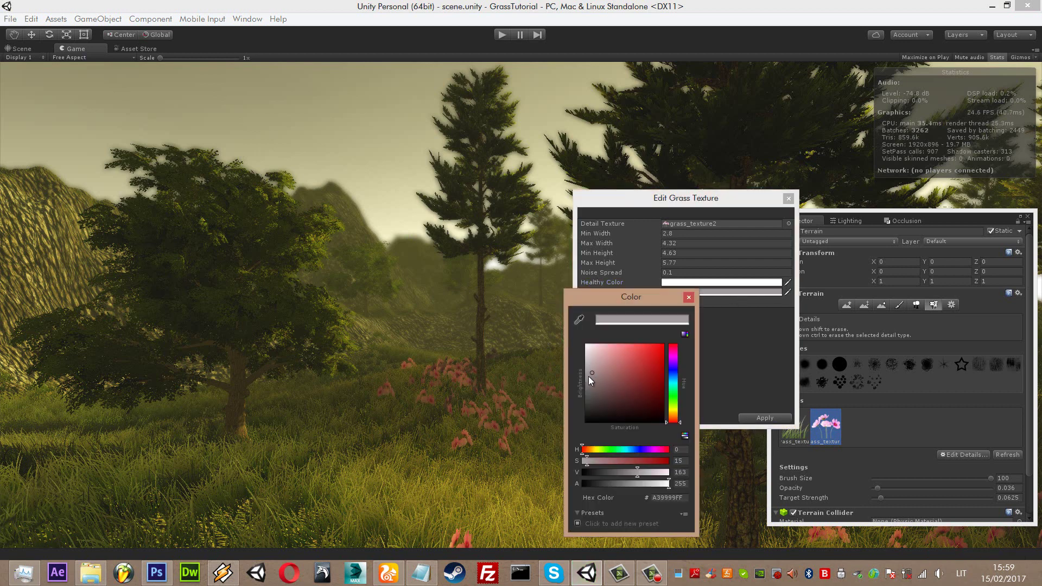
key("Escape")
left_click(667, 233)
type("4.39")
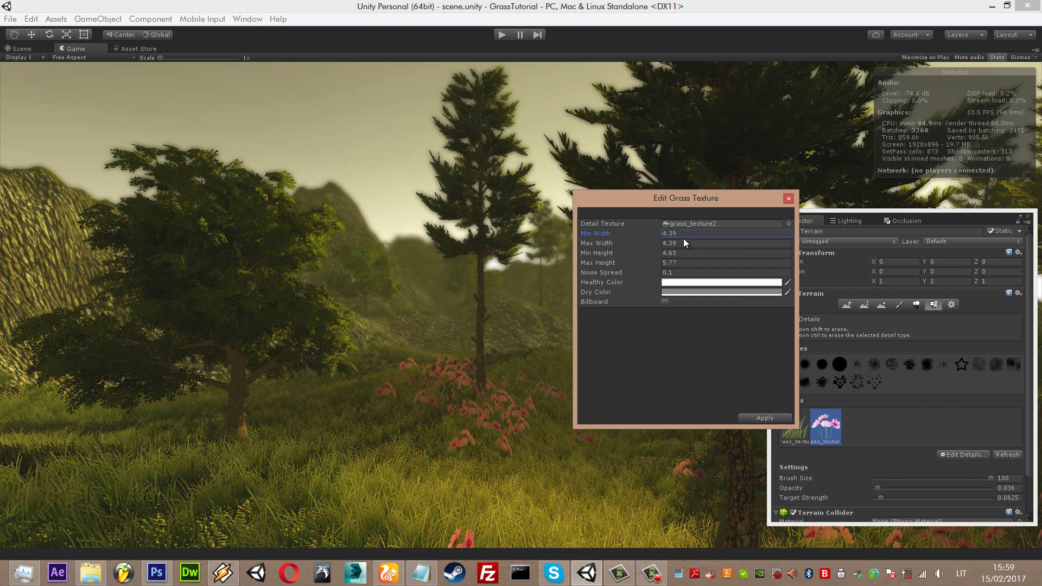
left_click(774, 418)
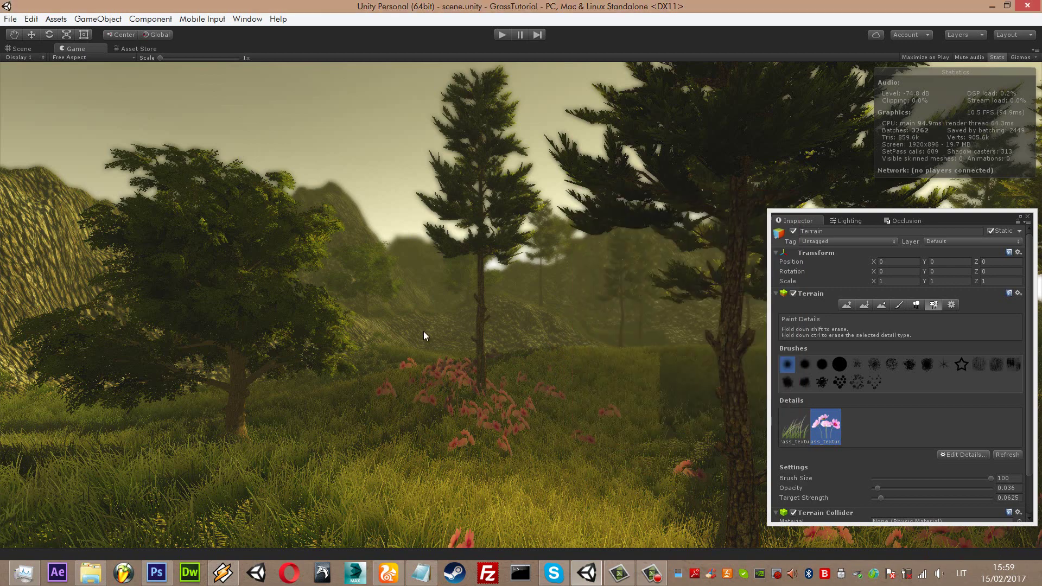
In Photoshop, show both flower layers instead of the grass and select them together.
left_click(169, 569)
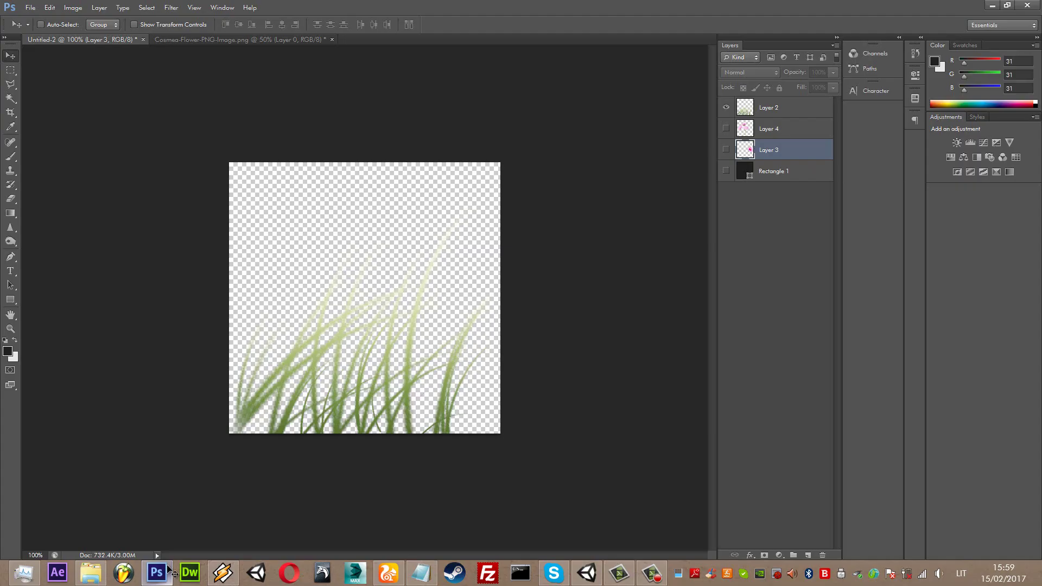
left_click(725, 129, "alt")
left_click(726, 150)
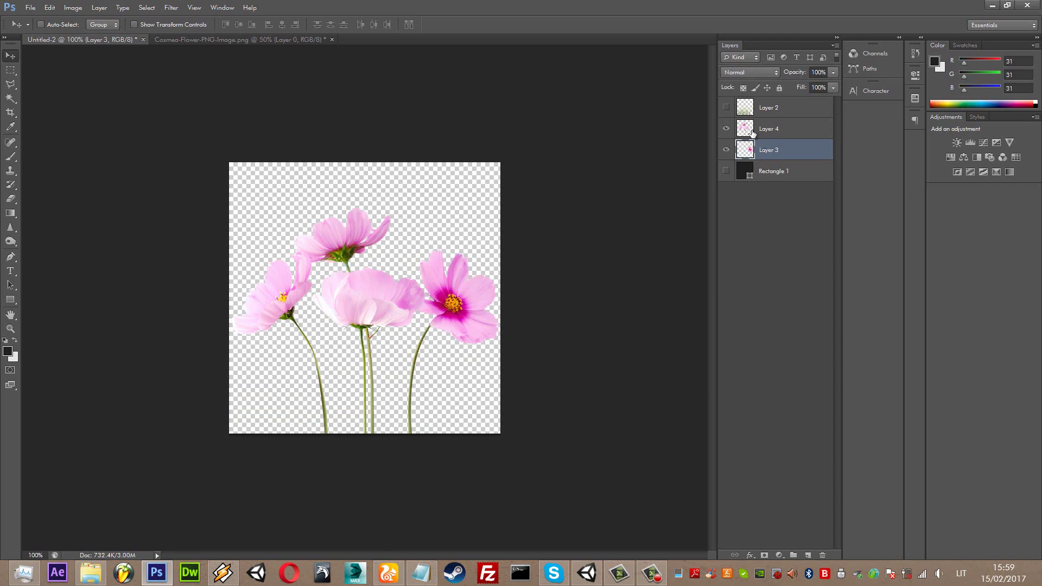
left_click(777, 134, "shift")
Combine the flower layers into one smart object, rasterize it, and choose Filter > Liquify.
left_click(50, 7)
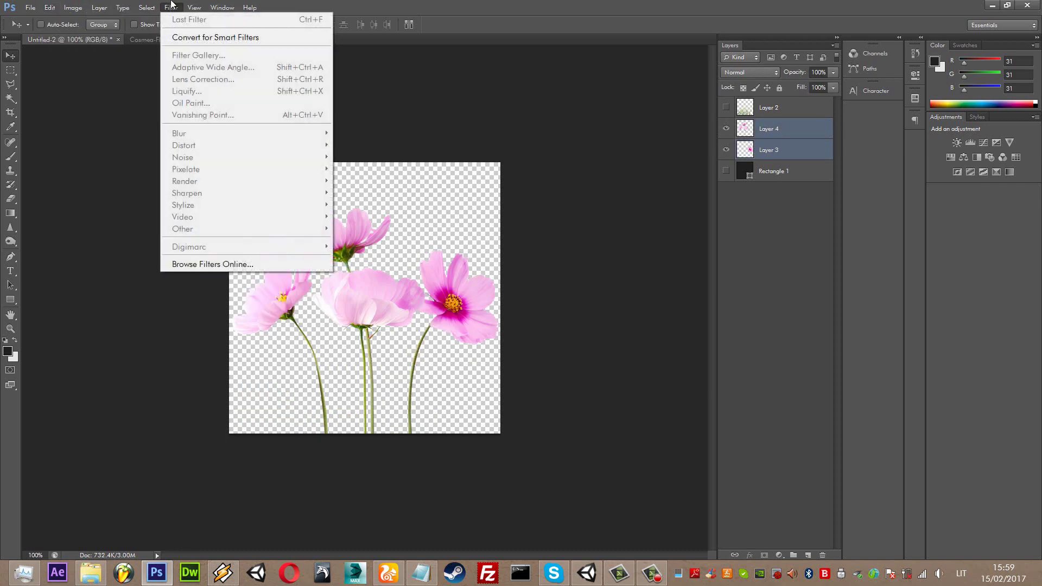
right_click(815, 142)
right_click(816, 142)
left_click(891, 211)
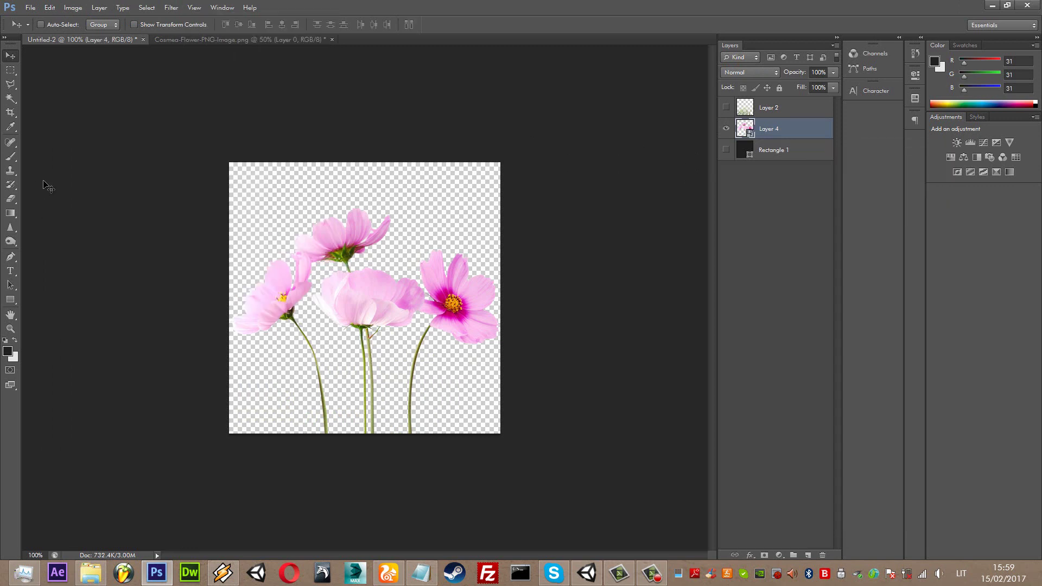
left_click(10, 198)
left_click(344, 223)
left_click(530, 286)
left_click(172, 7)
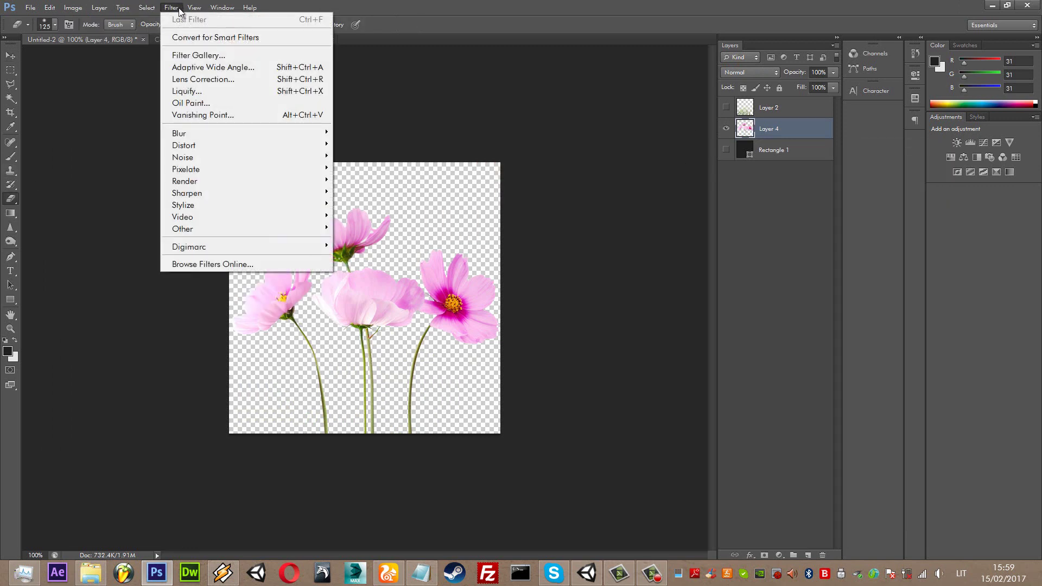
left_click(187, 91)
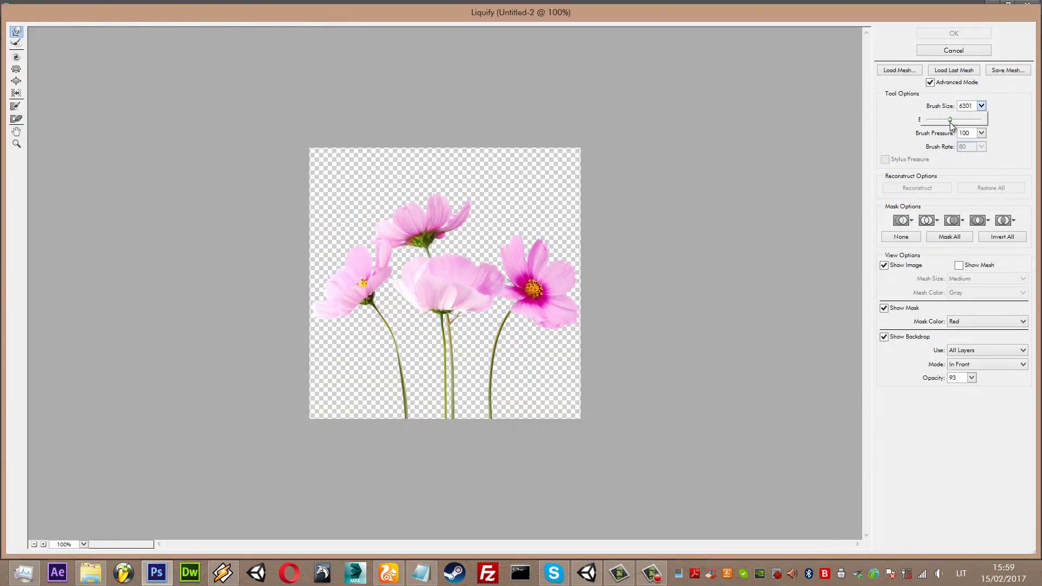
Enlarge the Liquify brush, try a warp, hide the backdrop, and undo the smeared stroke.
left_click_drag(983, 124, 987, 123)
left_click(555, 226)
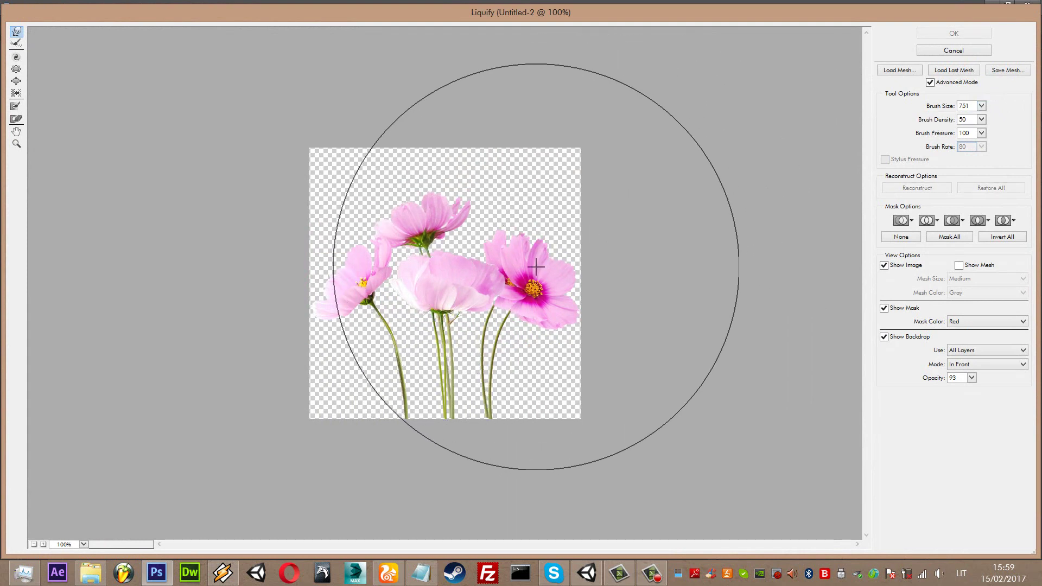
left_click(981, 106)
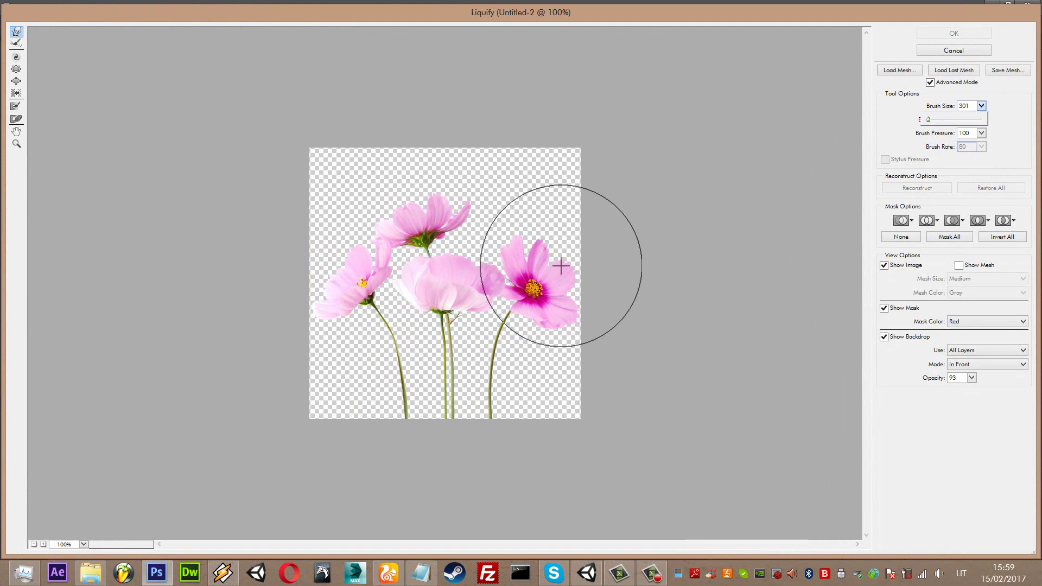
left_click_drag(563, 270, 538, 299)
left_click(903, 266)
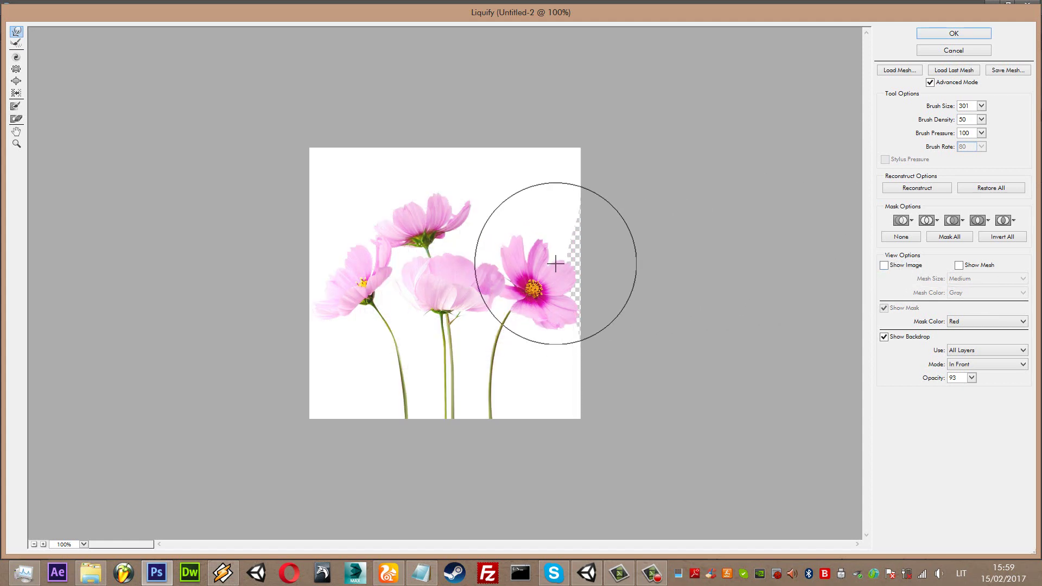
left_click(897, 267)
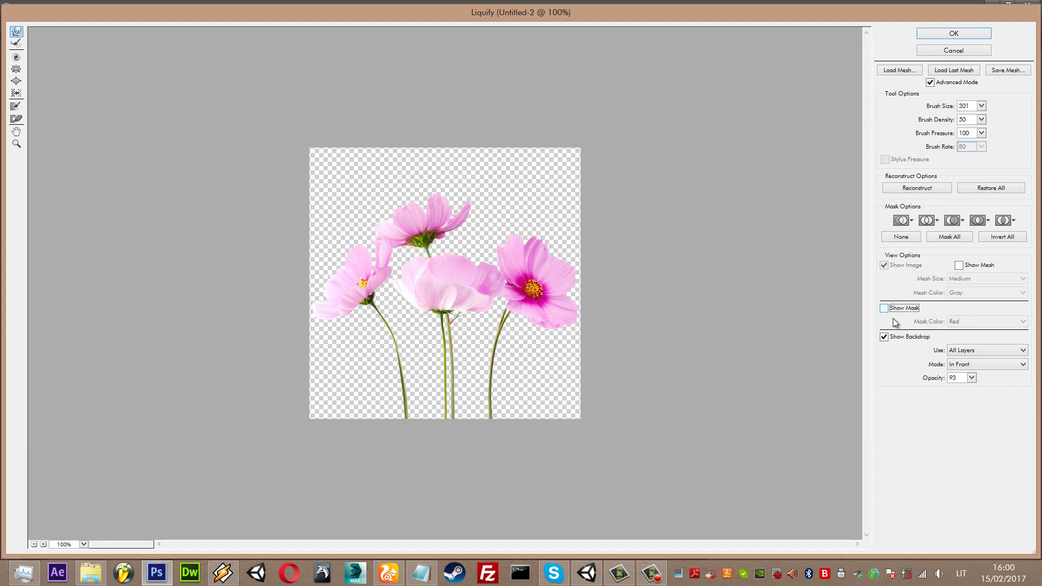
left_click(884, 337)
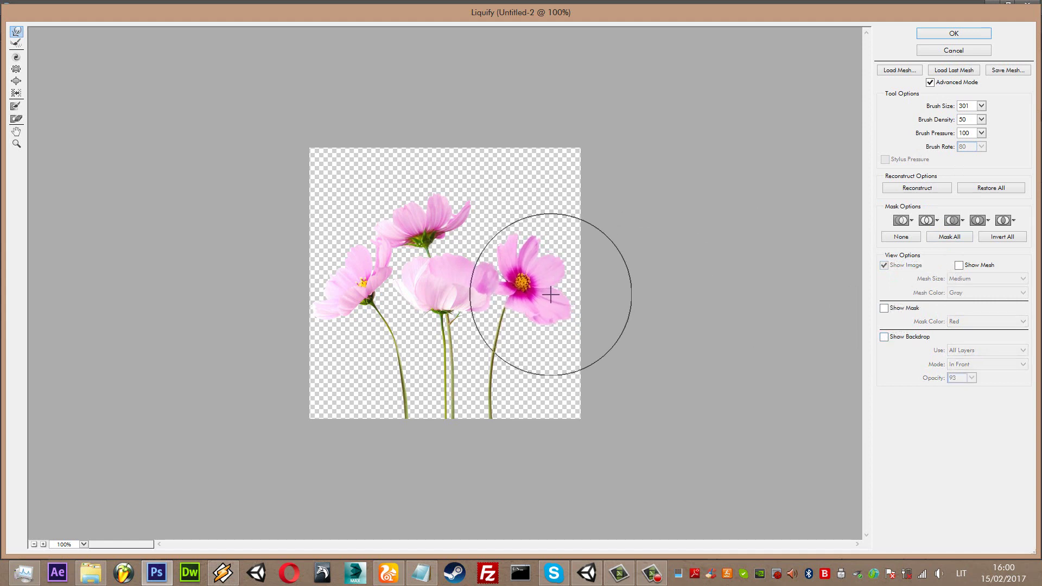
key("ctrl+z")
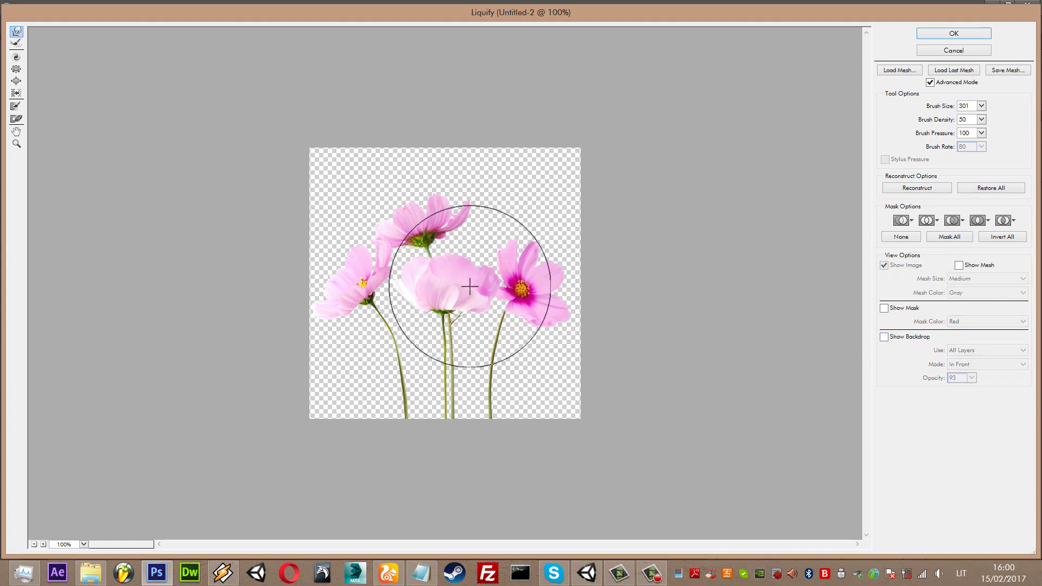
Forward-warp the left, middle, right and top flowers toward the centre and apply Liquify.
left_click_drag(419, 225, 424, 227)
left_click_drag(302, 274, 366, 279)
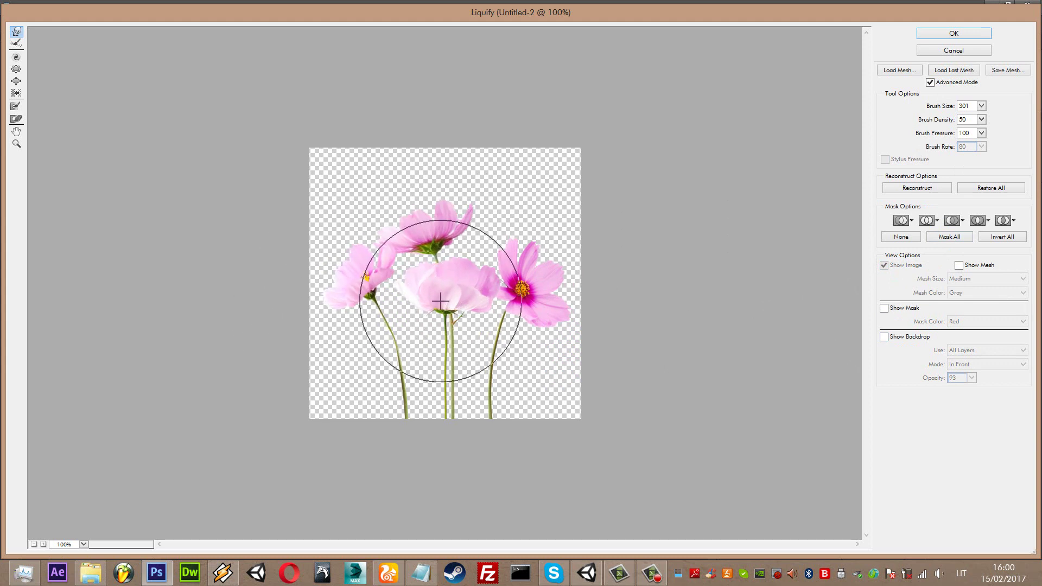
mouse_move(437, 303)
left_mouse_down()
mouse_move(475, 302)
mouse_move(466, 298)
left_mouse_up()
mouse_move(553, 312)
left_mouse_down()
mouse_move(508, 259)
mouse_move(525, 283)
left_mouse_up()
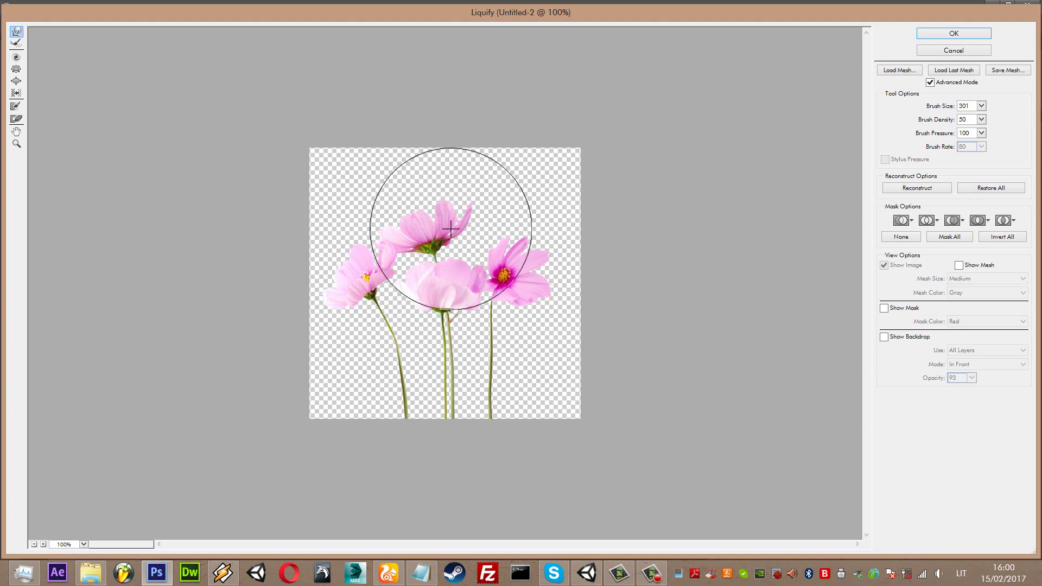
mouse_move(450, 228)
left_mouse_down()
mouse_move(426, 217)
mouse_move(442, 219)
left_mouse_up()
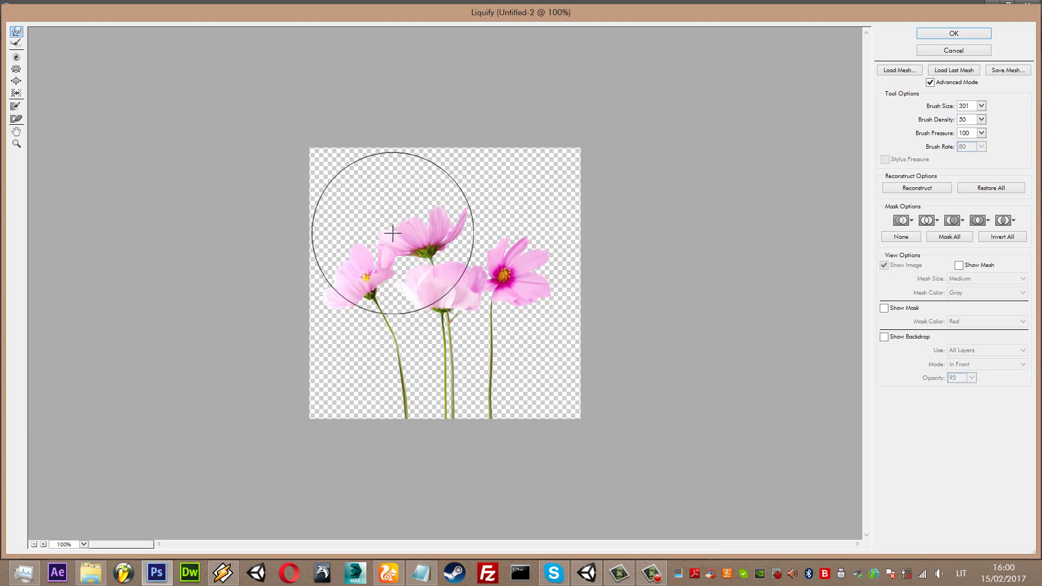
left_click_drag(344, 293, 402, 307)
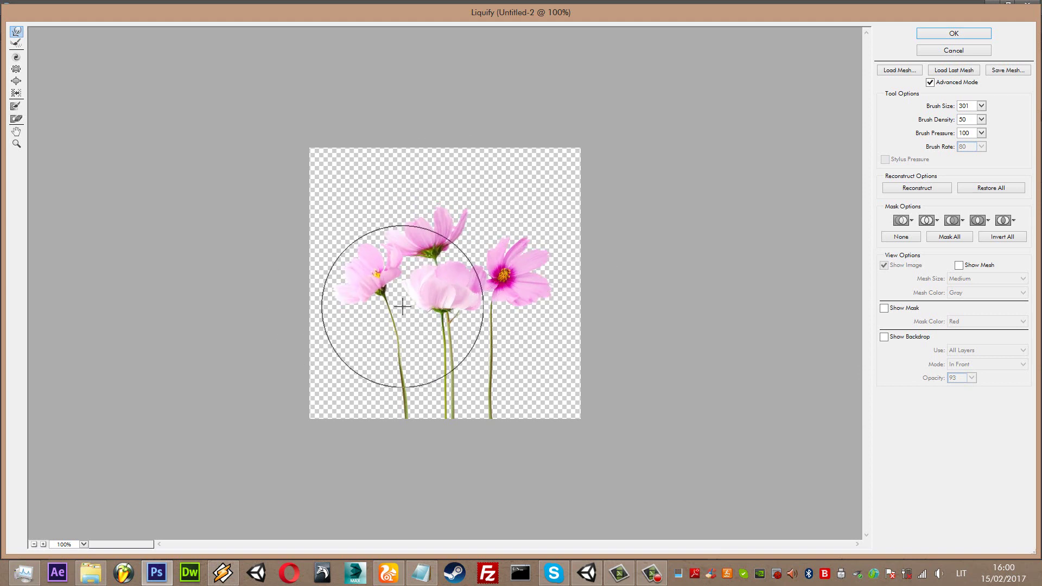
mouse_move(525, 281)
left_mouse_down()
mouse_move(497, 272)
mouse_move(540, 275)
left_mouse_up()
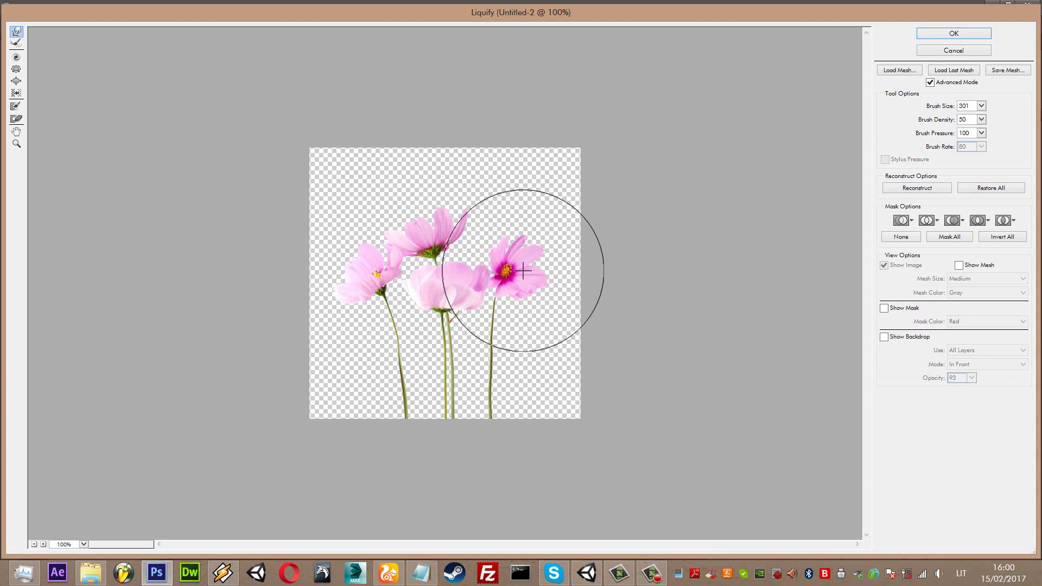
left_click_drag(431, 302, 443, 271)
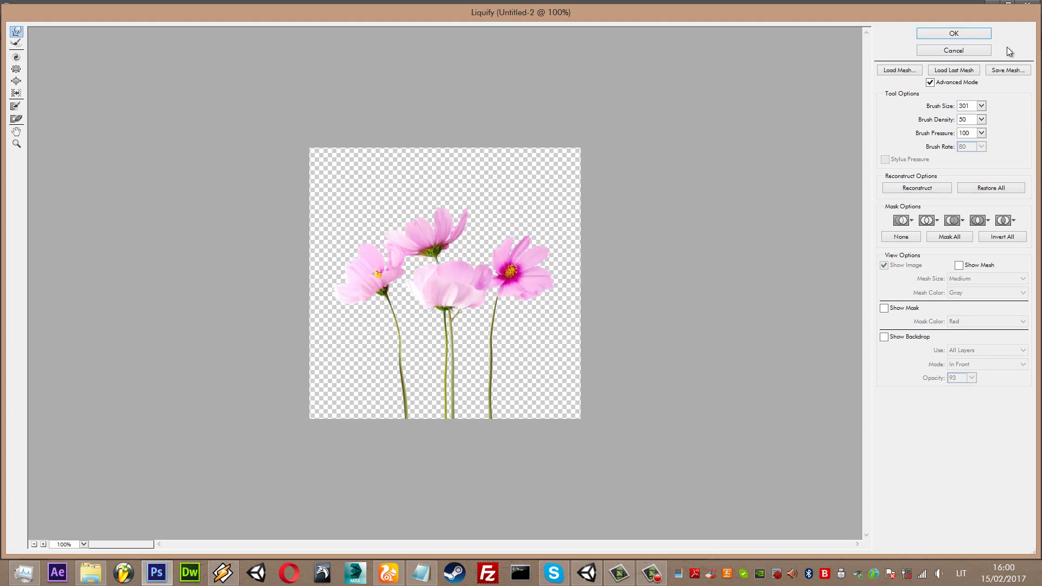
left_click(981, 31)
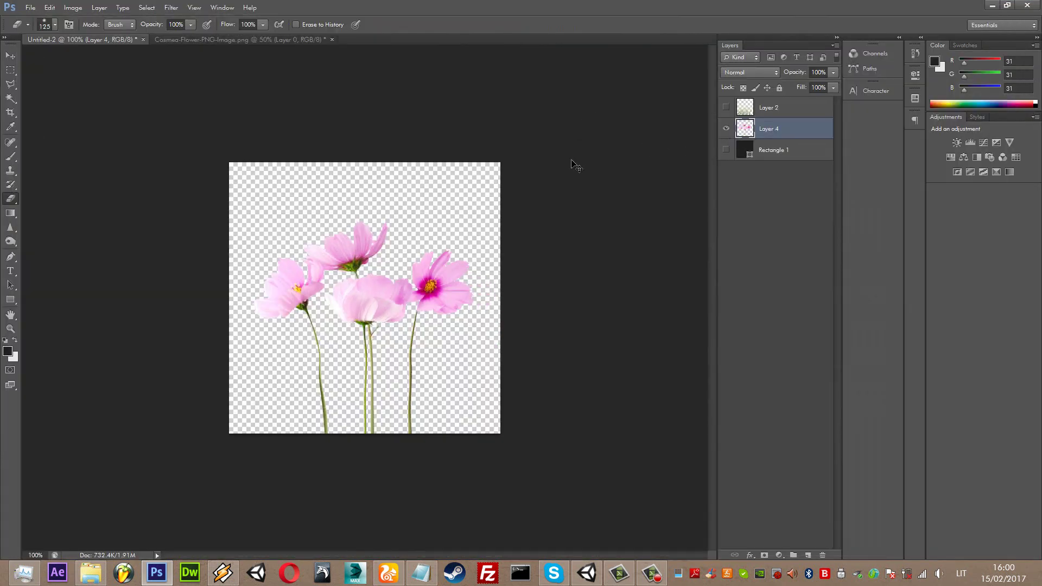
Save the liquified flowers as a PNG over grass_texture2.png and go back to Unity.
key("ctrl+shift+s")
left_click(808, 336)
left_click(803, 486)
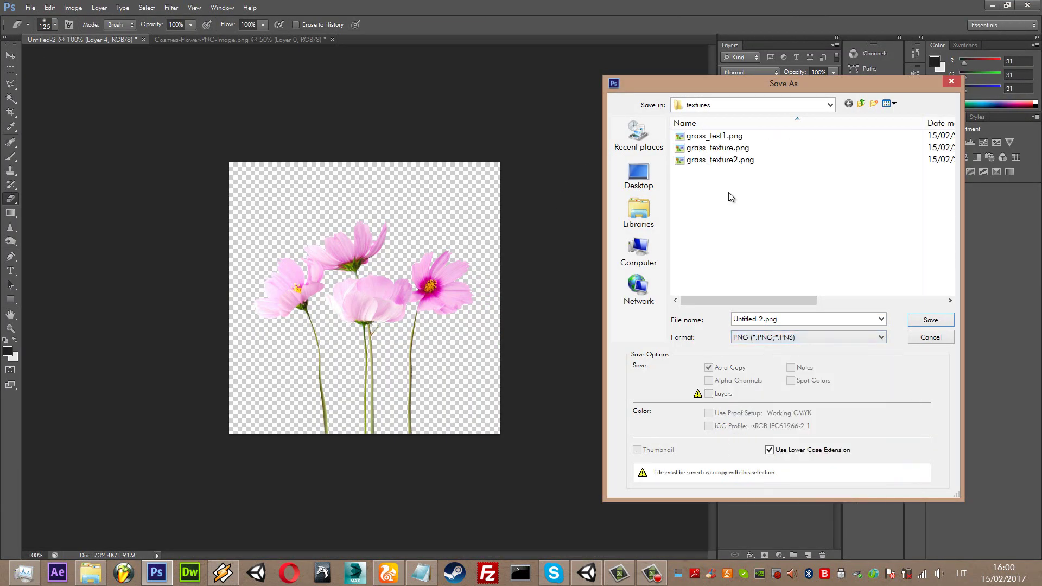
double_click(730, 159)
left_click(505, 216)
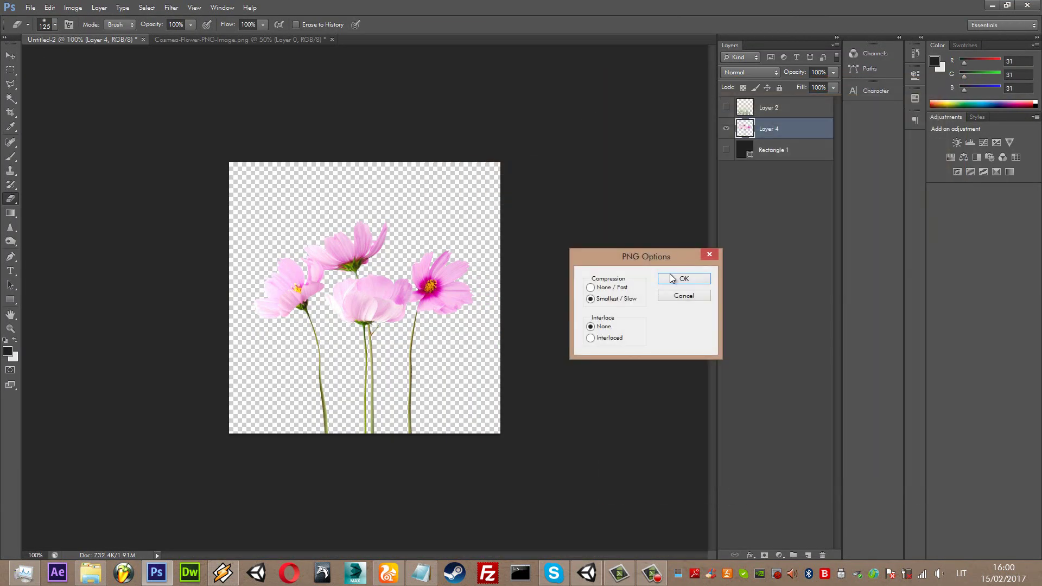
key("Return")
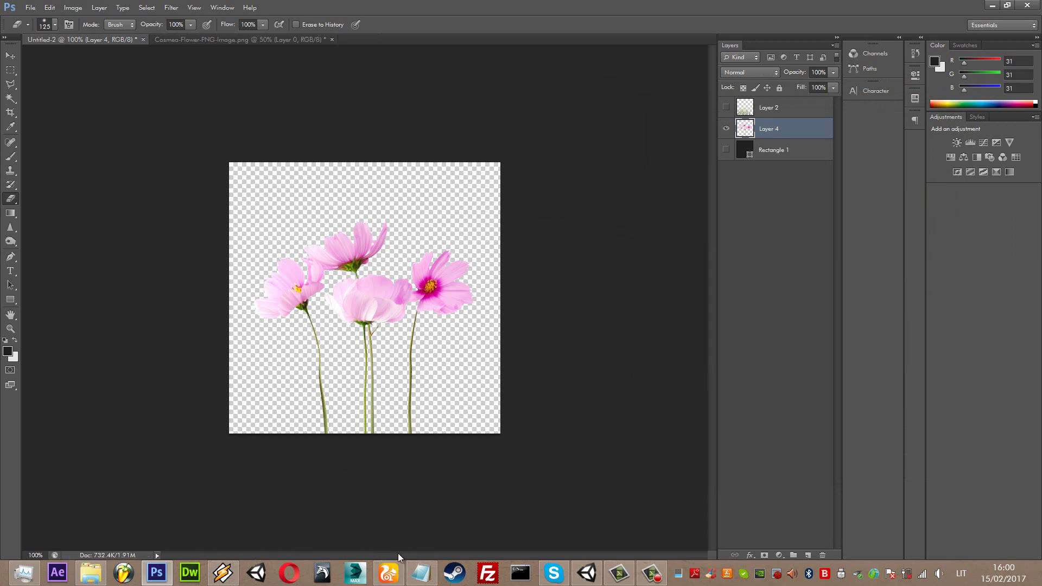
left_click(591, 574)
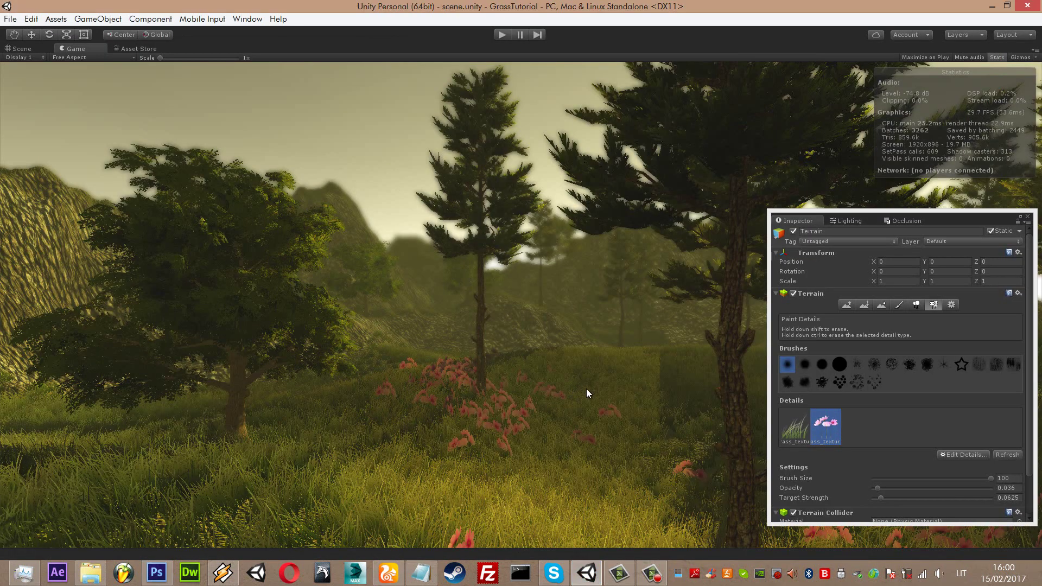
Refresh the terrain's flower texture, open its detail settings, and slightly darken the healthy colour.
left_click(1008, 458)
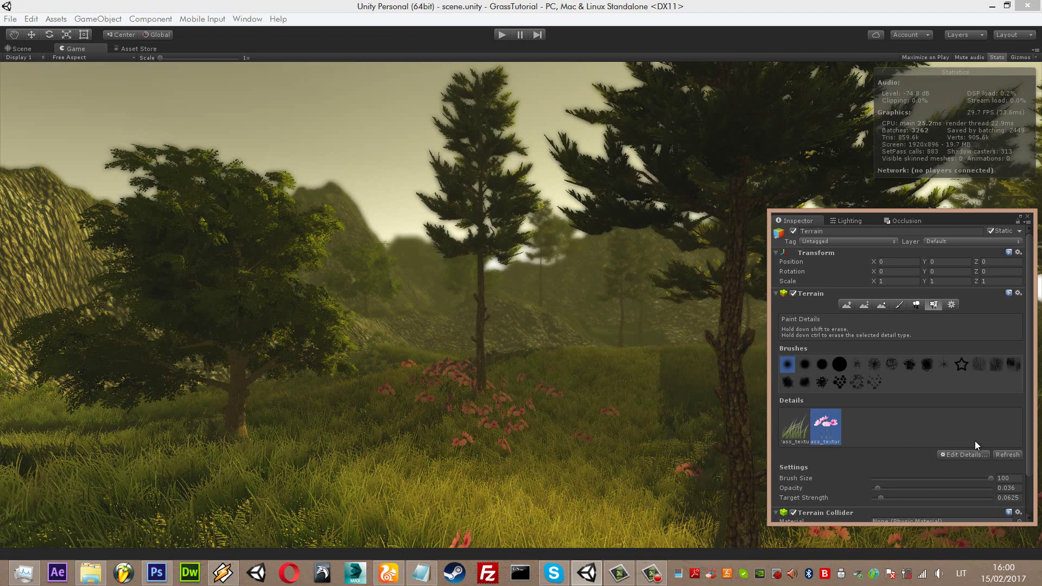
left_click(950, 455)
left_click(964, 484)
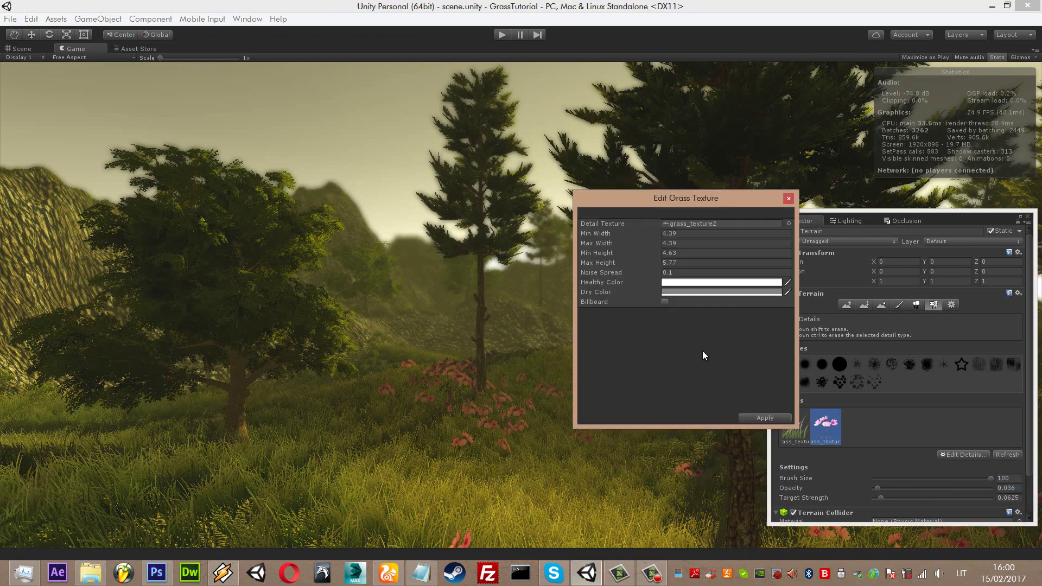
left_click(670, 282)
left_click_drag(591, 363, 581, 349)
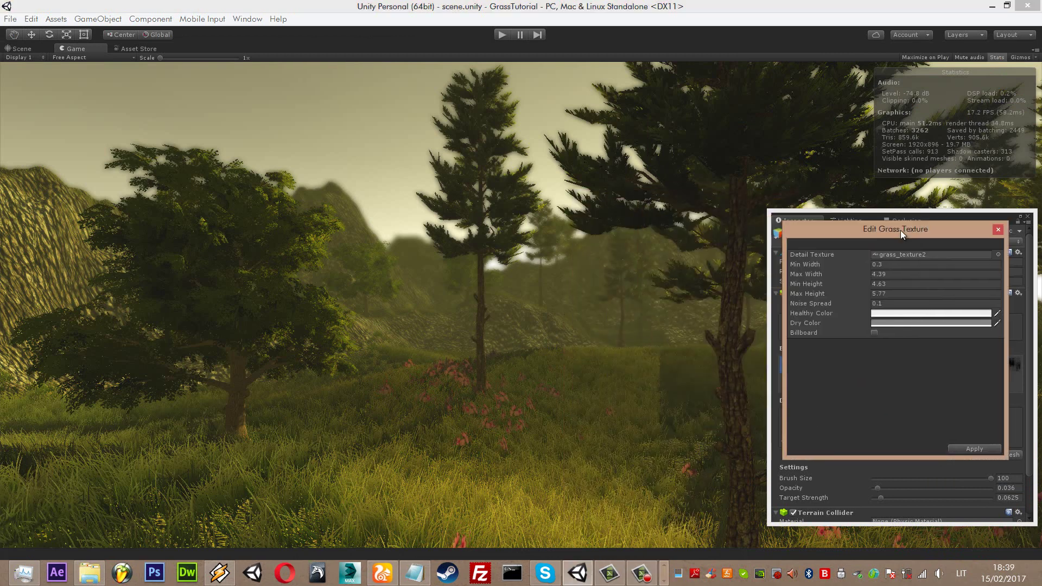
Set Noise Spread to 1.63 and Max Width to 3.55, then apply to the terrain.
mouse_move(900, 230)
left_mouse_down()
mouse_move(722, 295)
mouse_move(745, 169)
left_mouse_up()
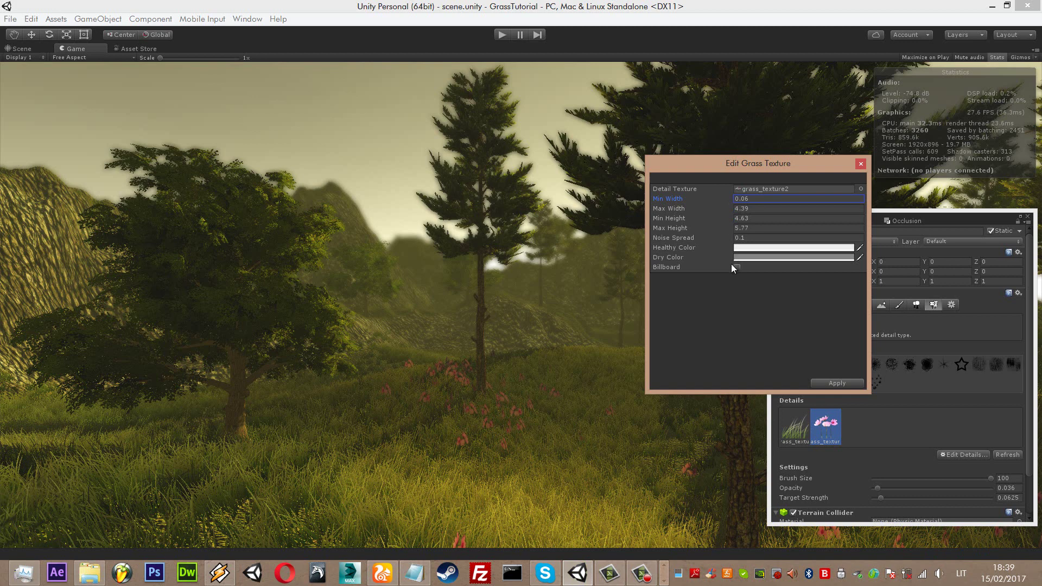
key("BackSpace")
key("BackSpace")
type("63")
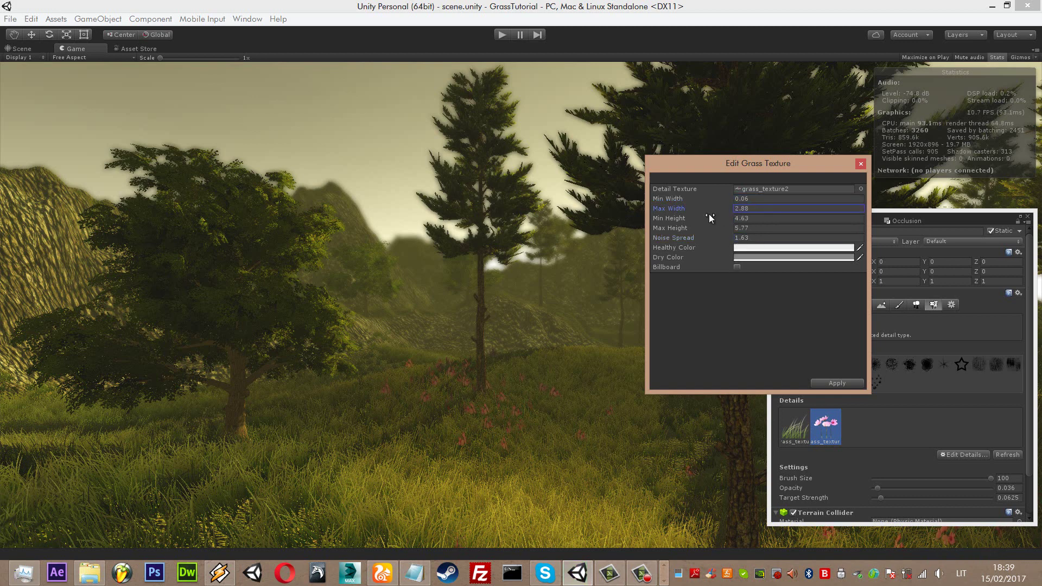
left_click_drag(715, 216, 736, 213)
left_click(830, 382)
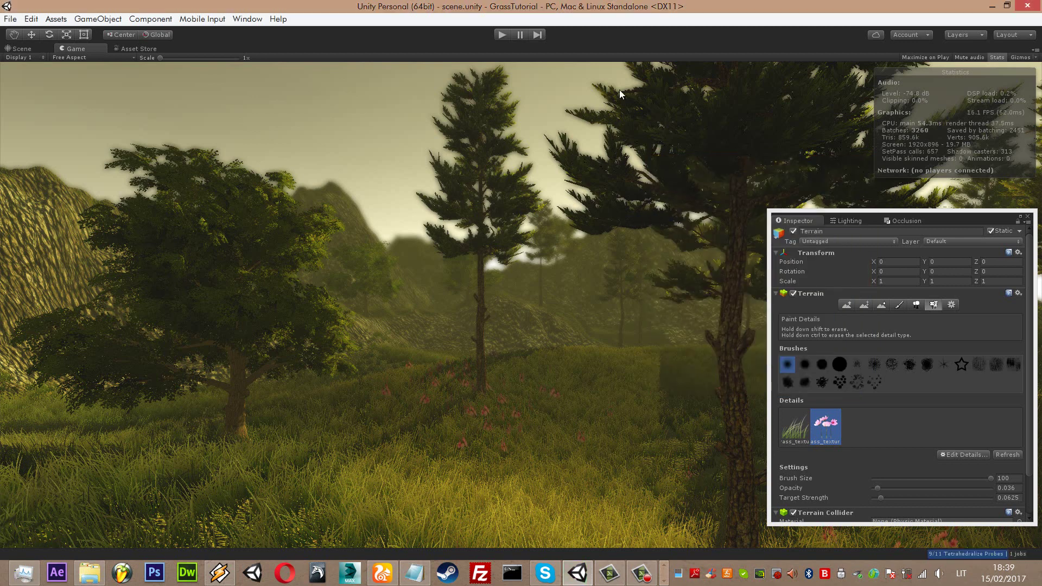
left_click(502, 34)
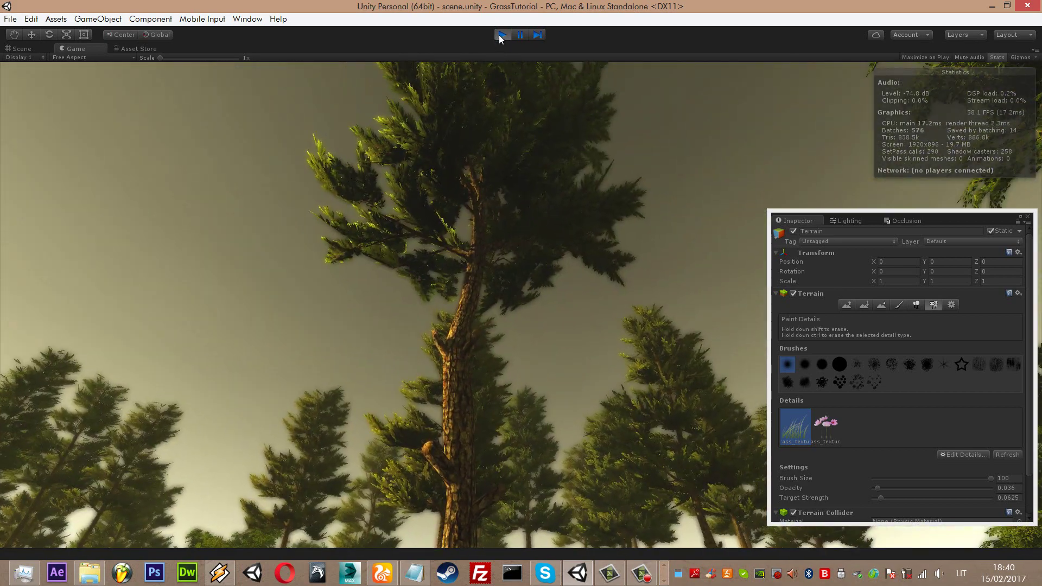
left_click(501, 36)
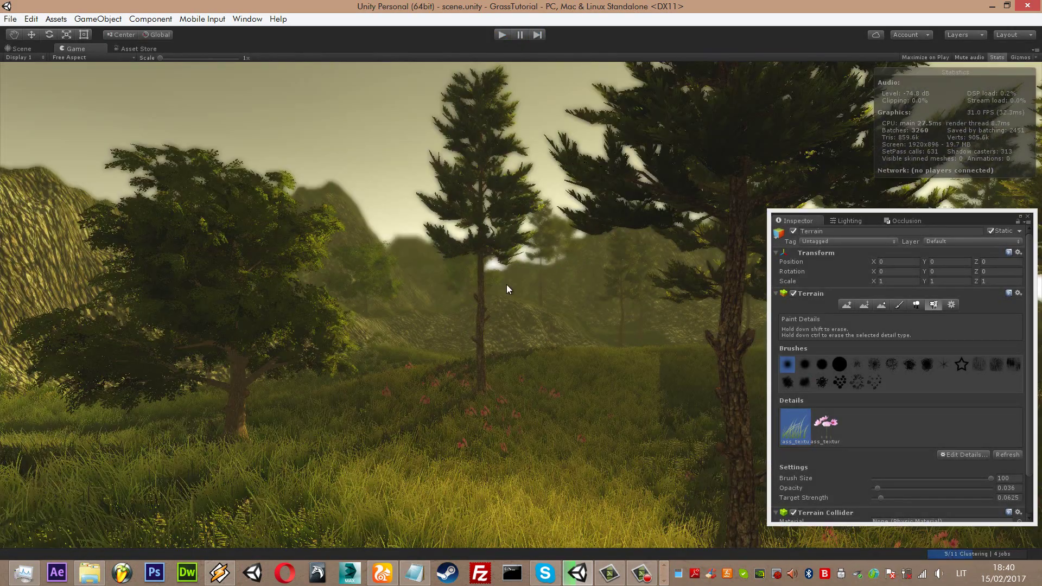